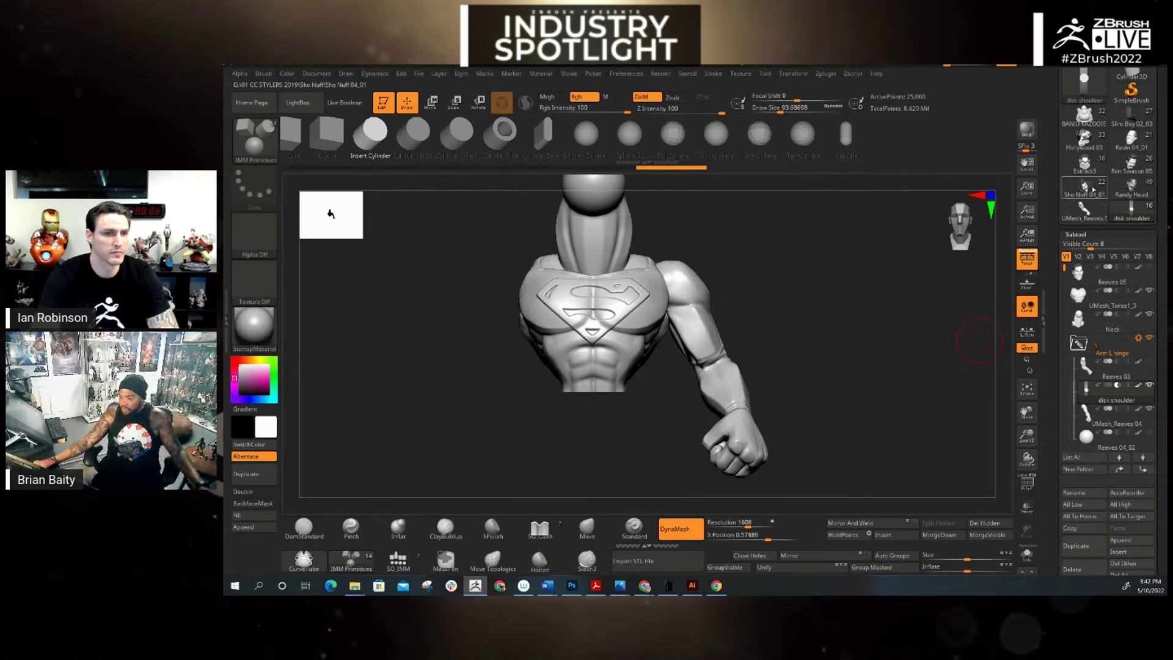
Step: Show the Torso with flat folder and turn on its Mushroom and left-arm subtools beside the Boolean Arm flat plane
mouse_move(1085, 164)
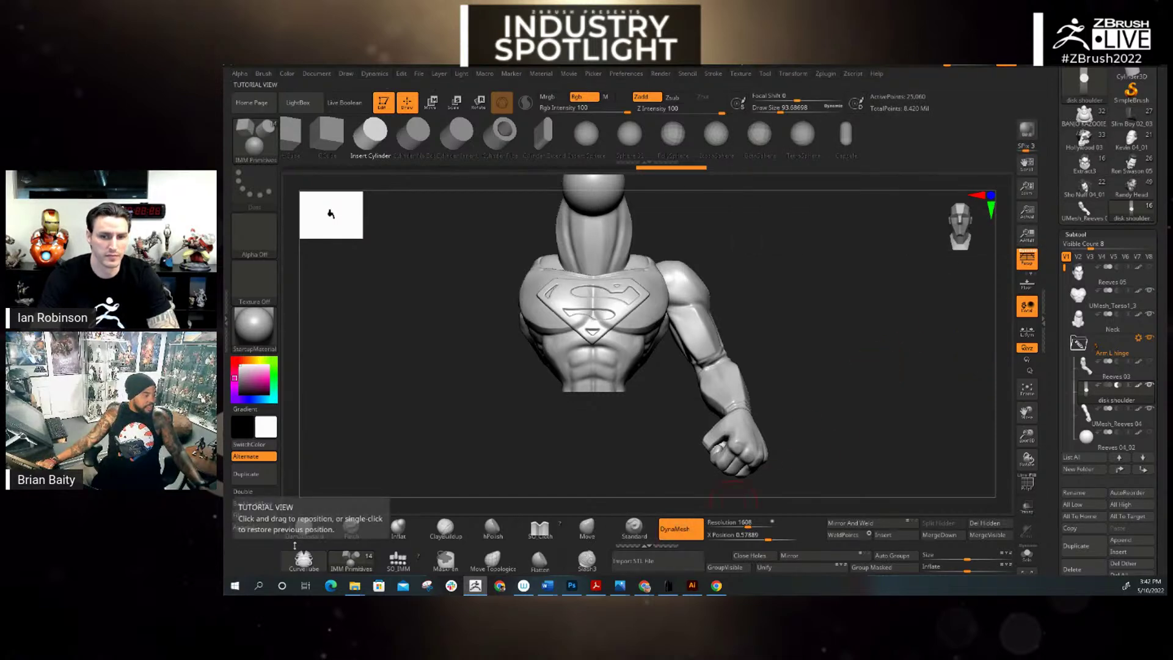
mouse_move(300, 541)
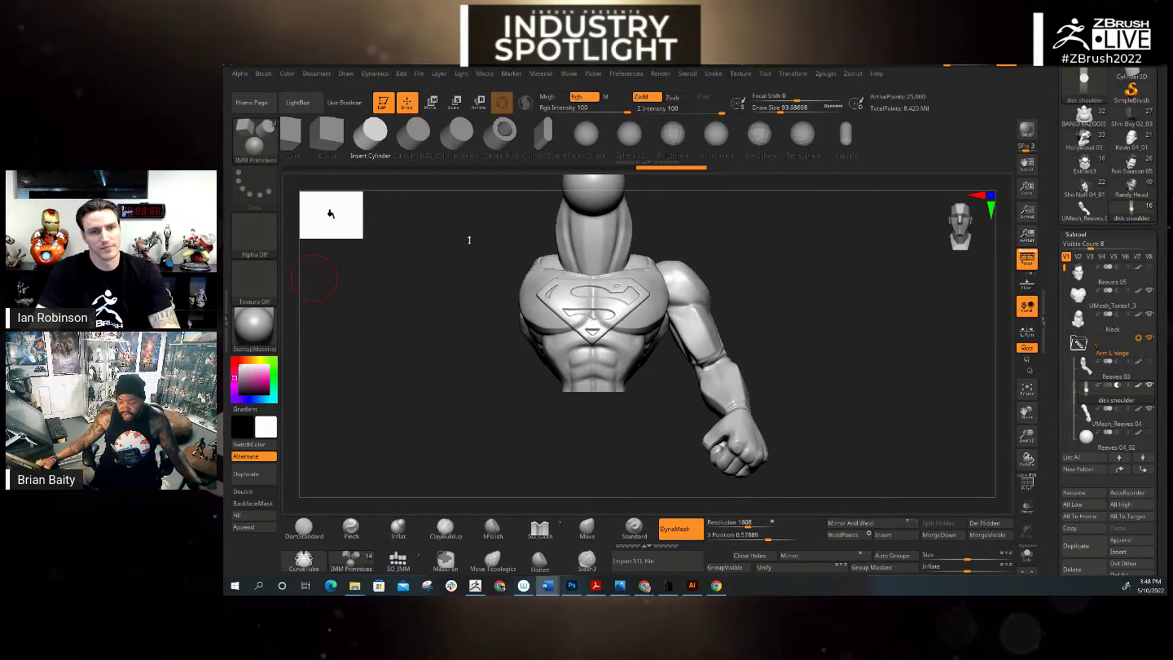
drag(1064, 269, 1064, 376)
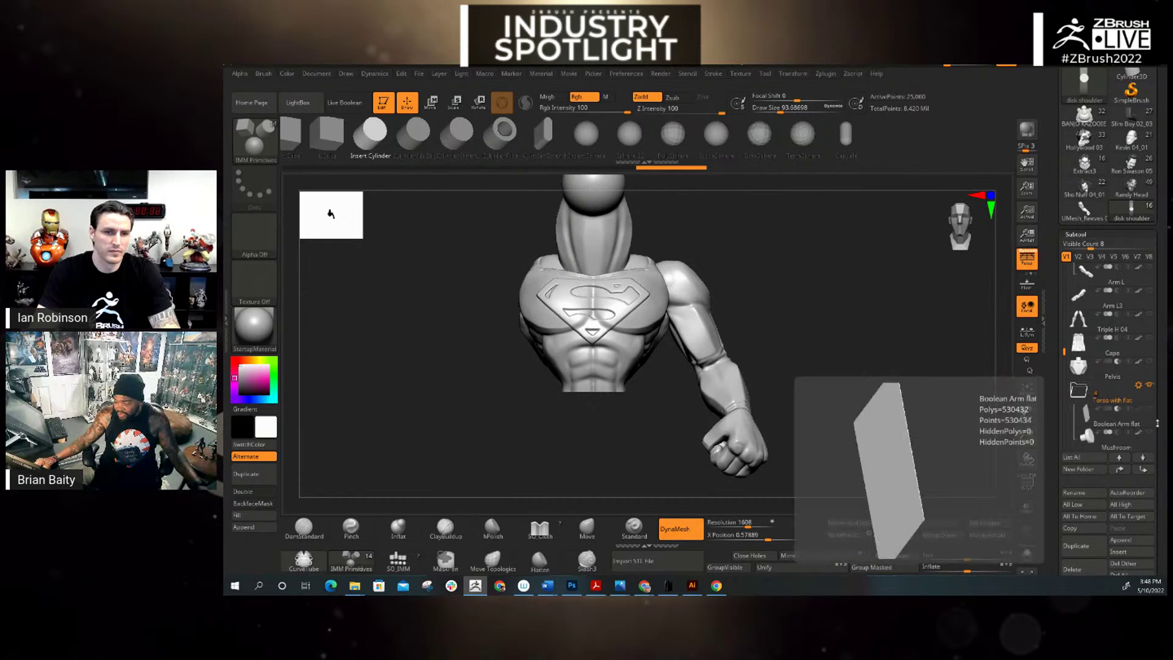
click(1079, 389)
click(1101, 433)
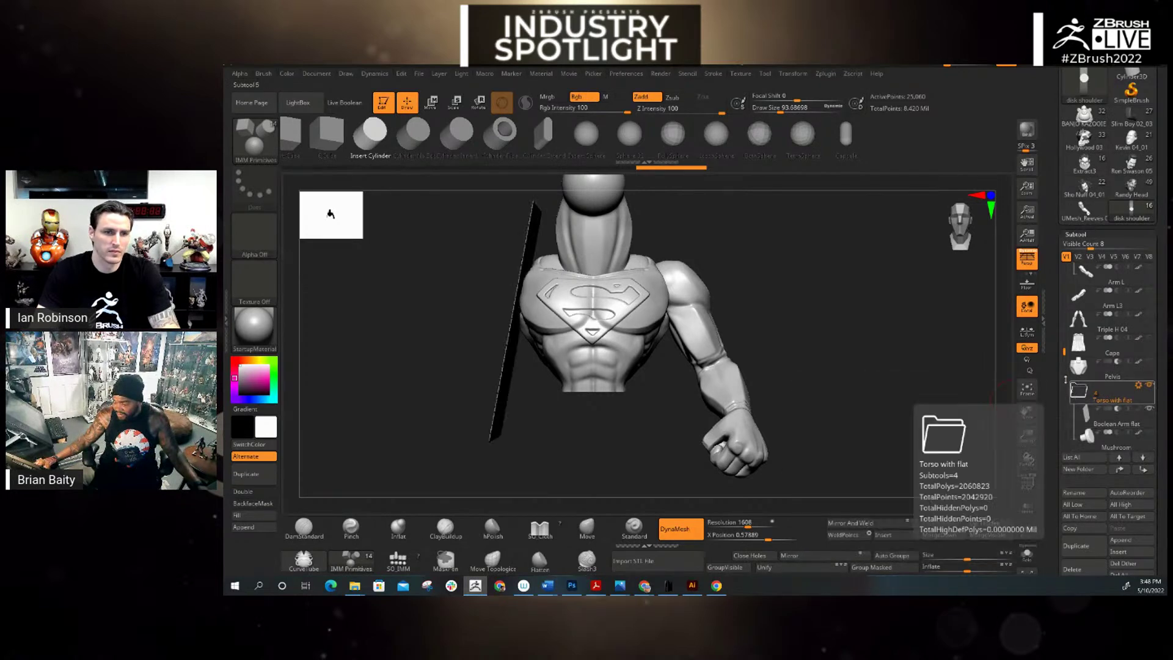
scroll(1135, 374, down, 3)
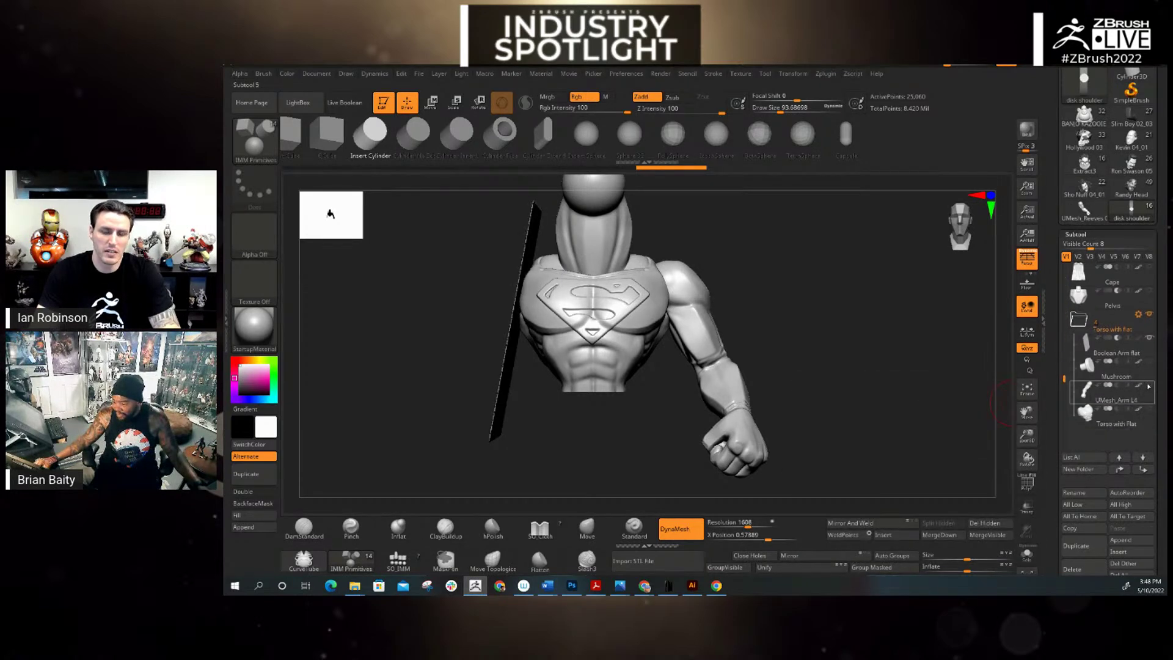
click(1149, 385)
click(1149, 362)
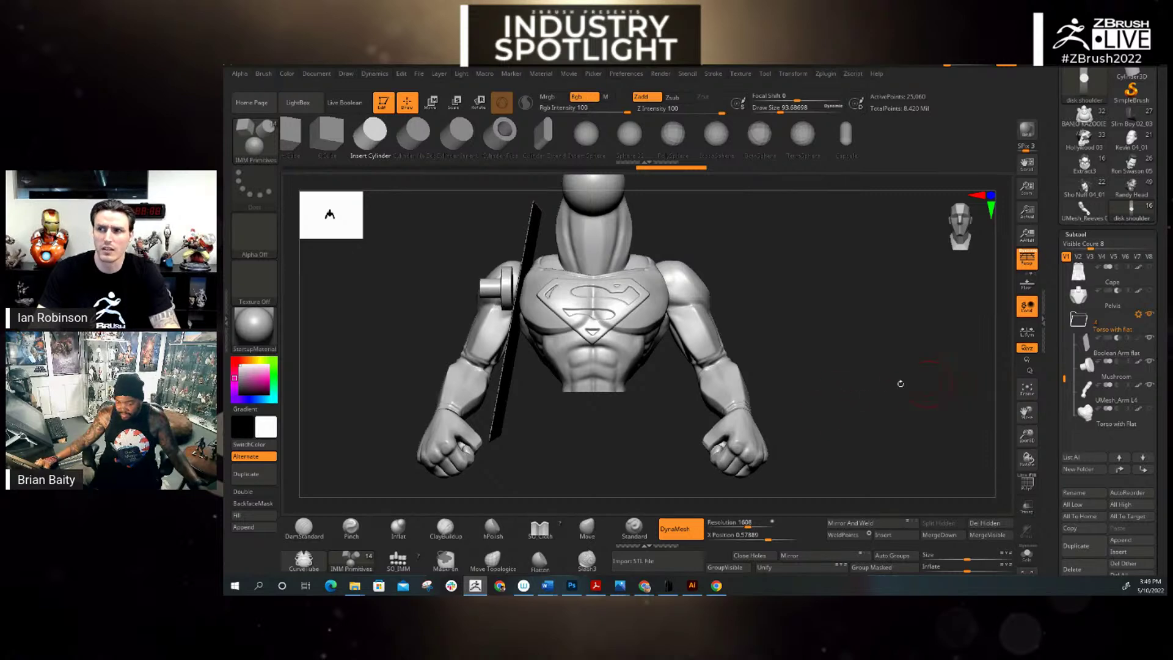
Step: Turn off perspective and view the Boolean Arm flat plane edge-on from the front
drag(898, 385, 950, 381)
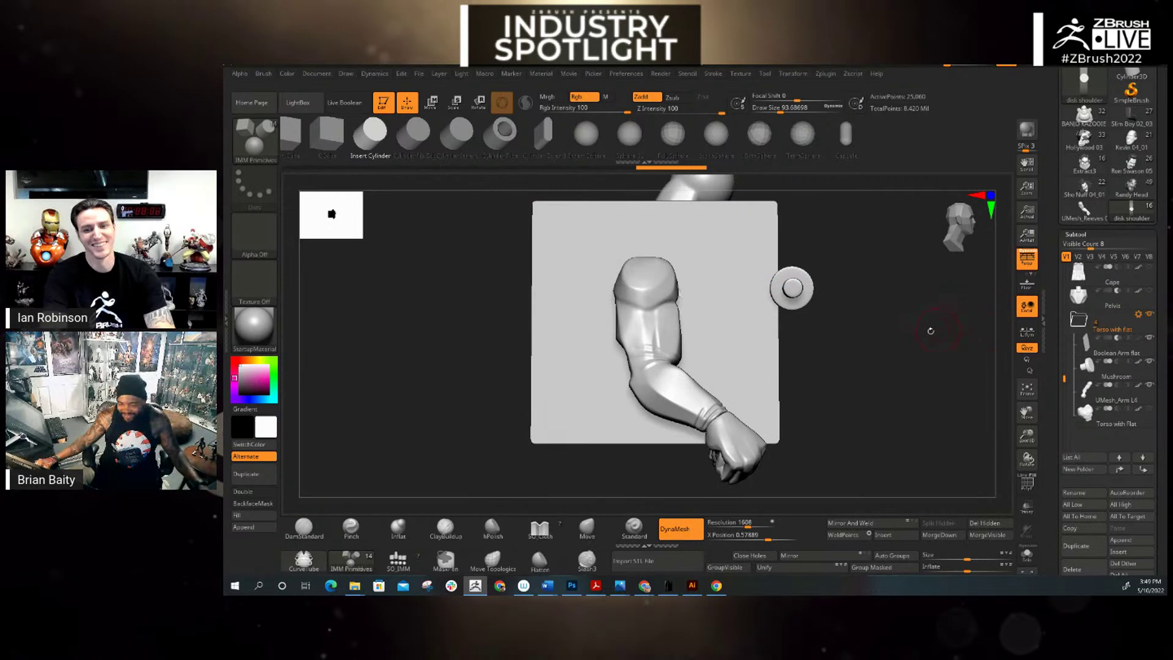
drag(930, 332, 830, 342)
click(1028, 261)
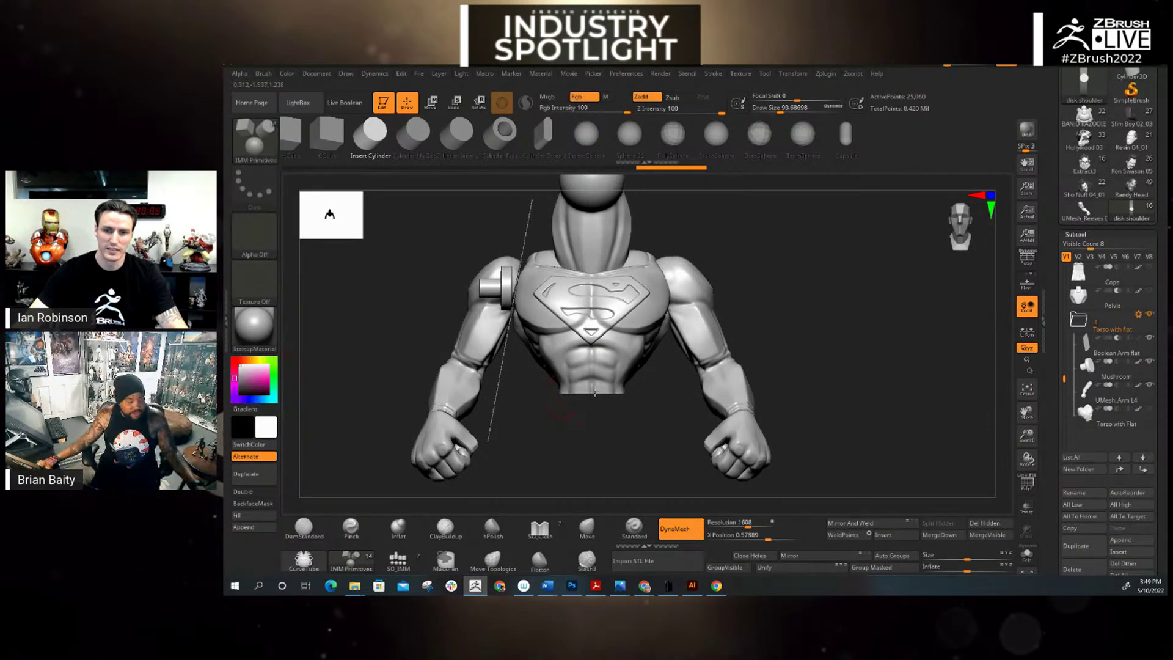
drag(897, 396, 680, 406)
Step: Set the current color to red to make the thin shoulder cutting plane stand out
click(234, 361)
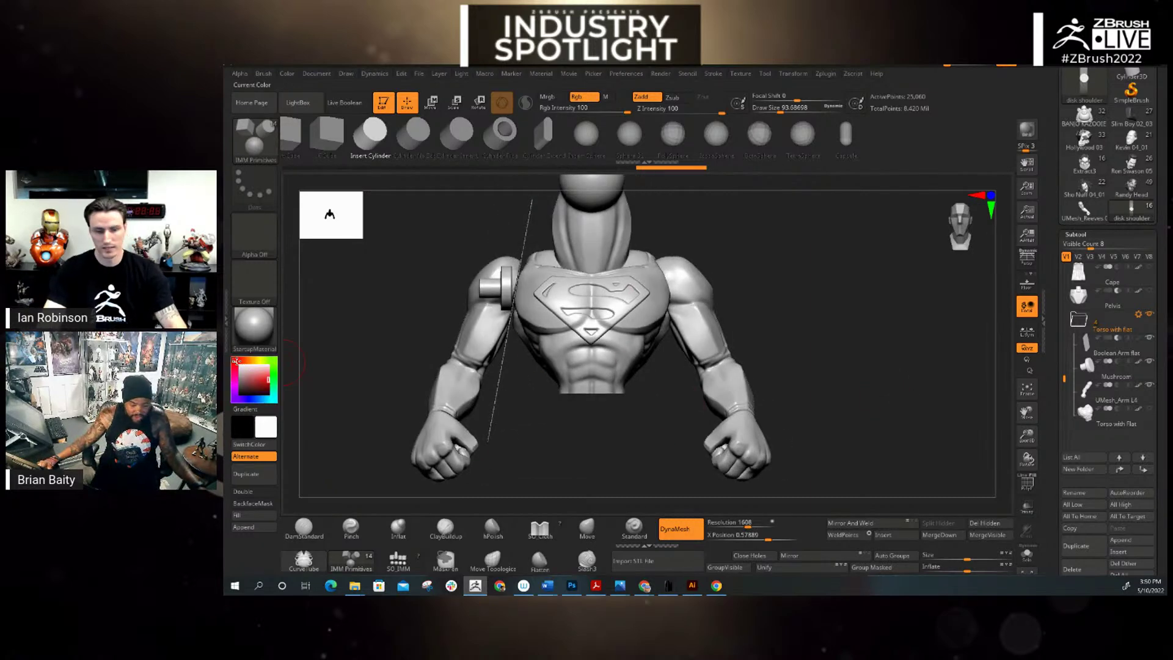
click(269, 380)
drag(792, 393, 819, 367)
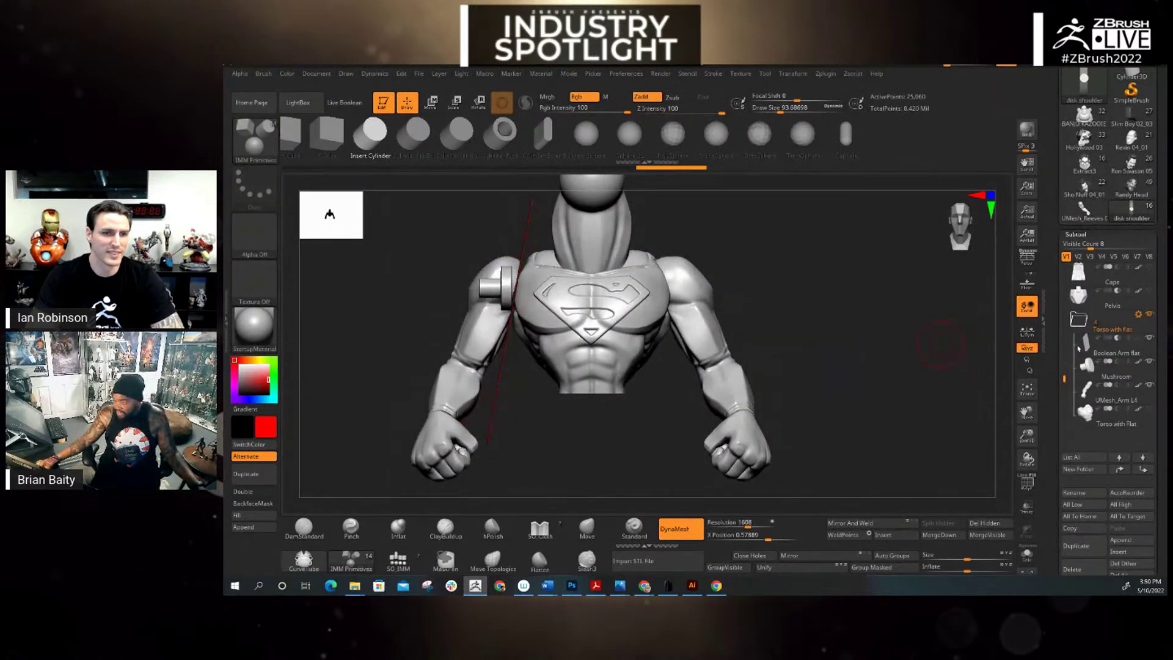
Step: Make the Mushroom subtool active and hide the Boolean Arm flat plane
mouse_move(1117, 371)
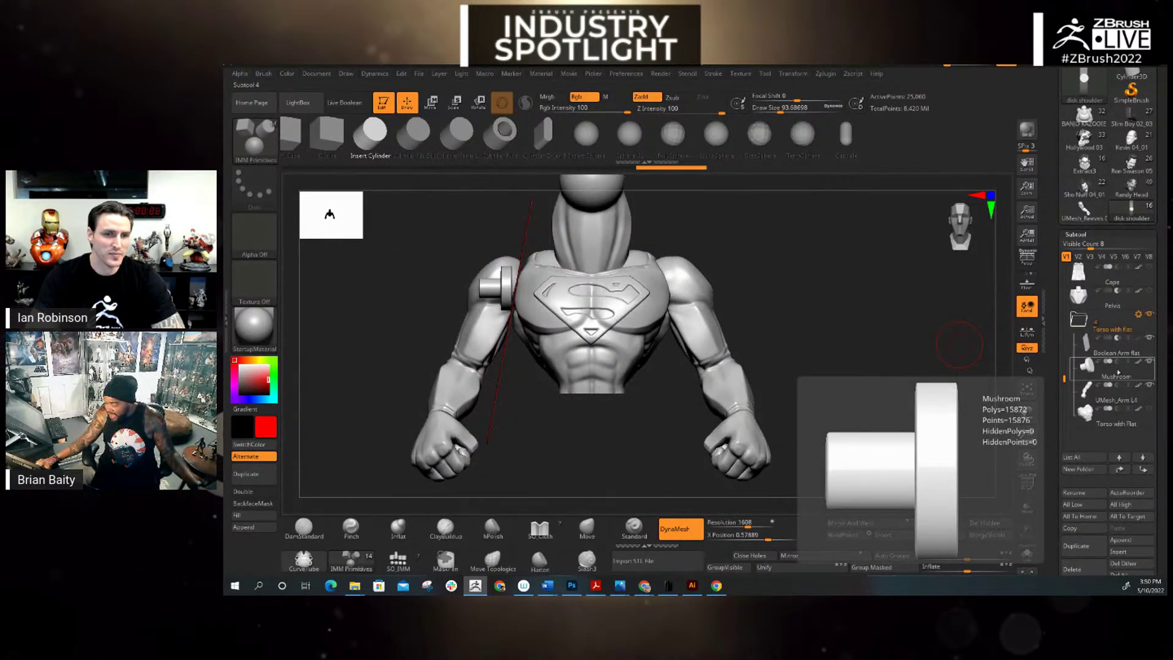
click(1115, 349)
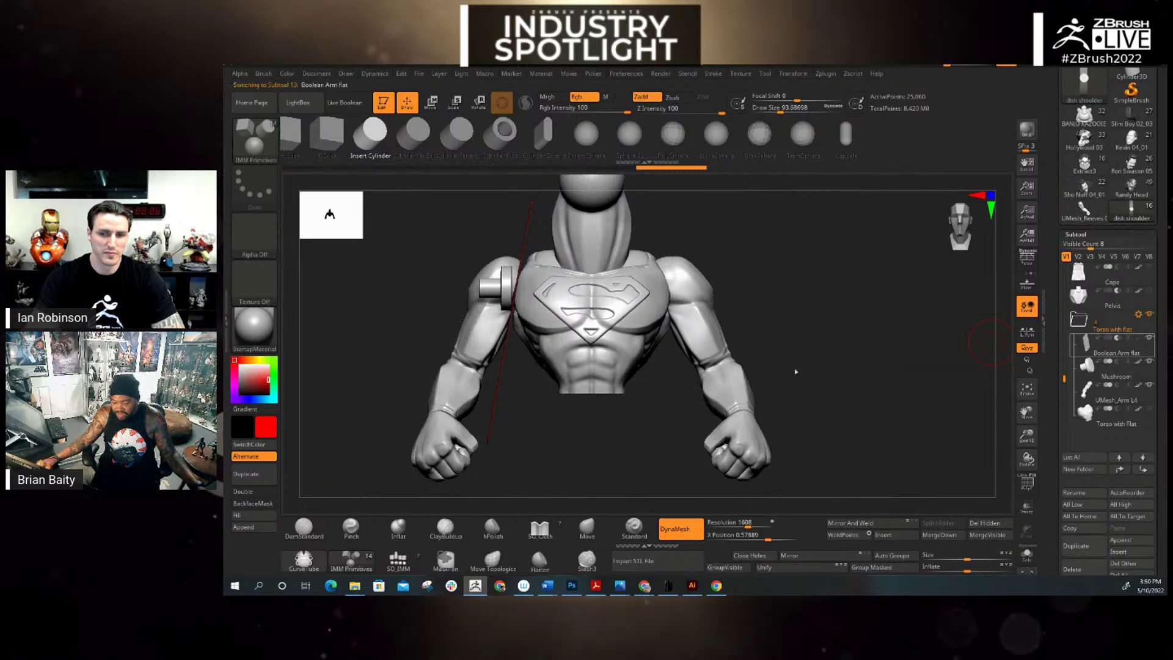
mouse_move(796, 371)
mouse_down()
mouse_move(827, 365)
mouse_move(796, 365)
mouse_up()
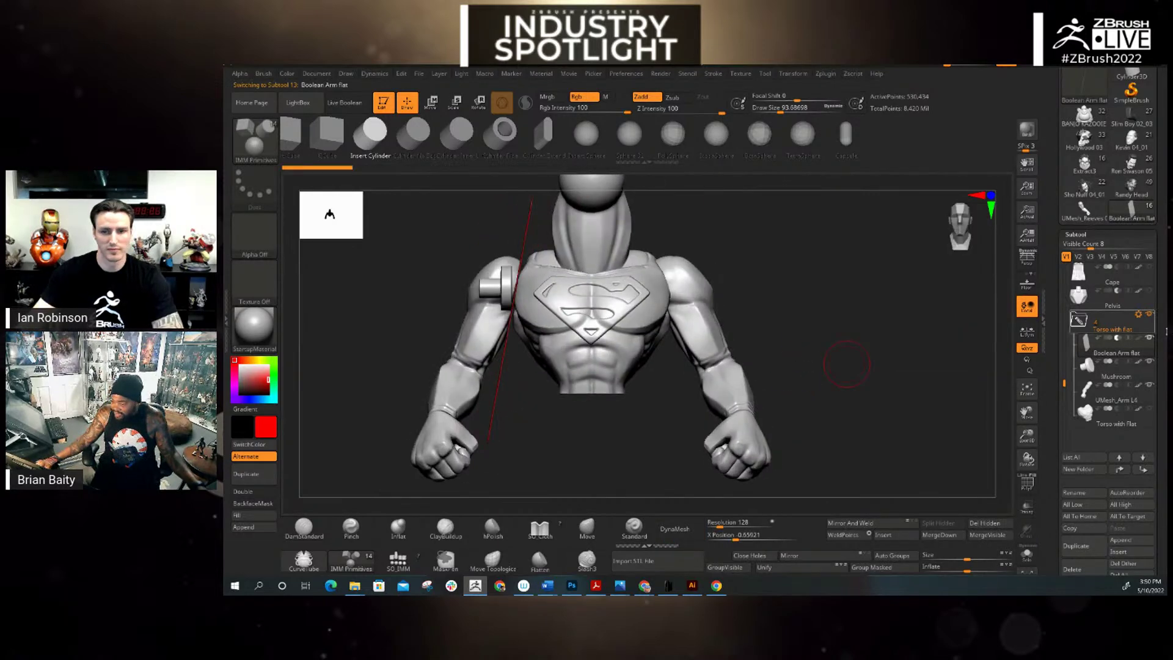
click(1116, 371)
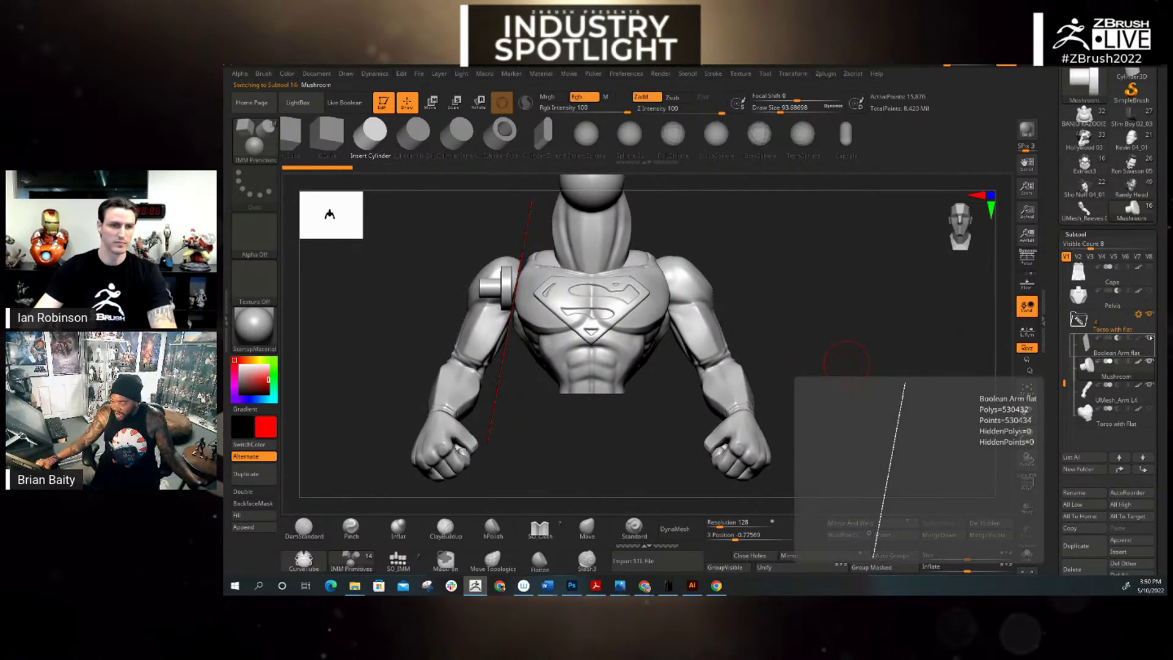
mouse_move(869, 341)
mouse_down()
mouse_move(872, 355)
mouse_move(869, 337)
mouse_up()
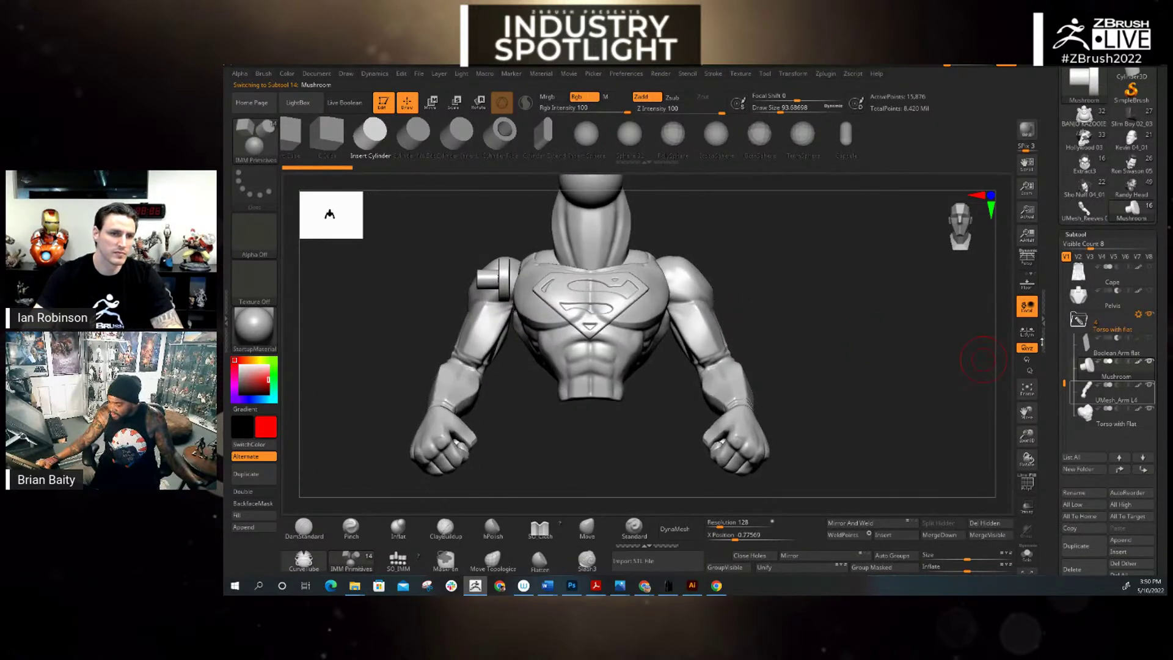
Step: Move the Mushroom shoulder connector inward from the arm toward the torso with the transform gizmo
mouse_move(1063, 381)
mouse_down()
mouse_move(1063, 288)
mouse_move(1064, 378)
mouse_up()
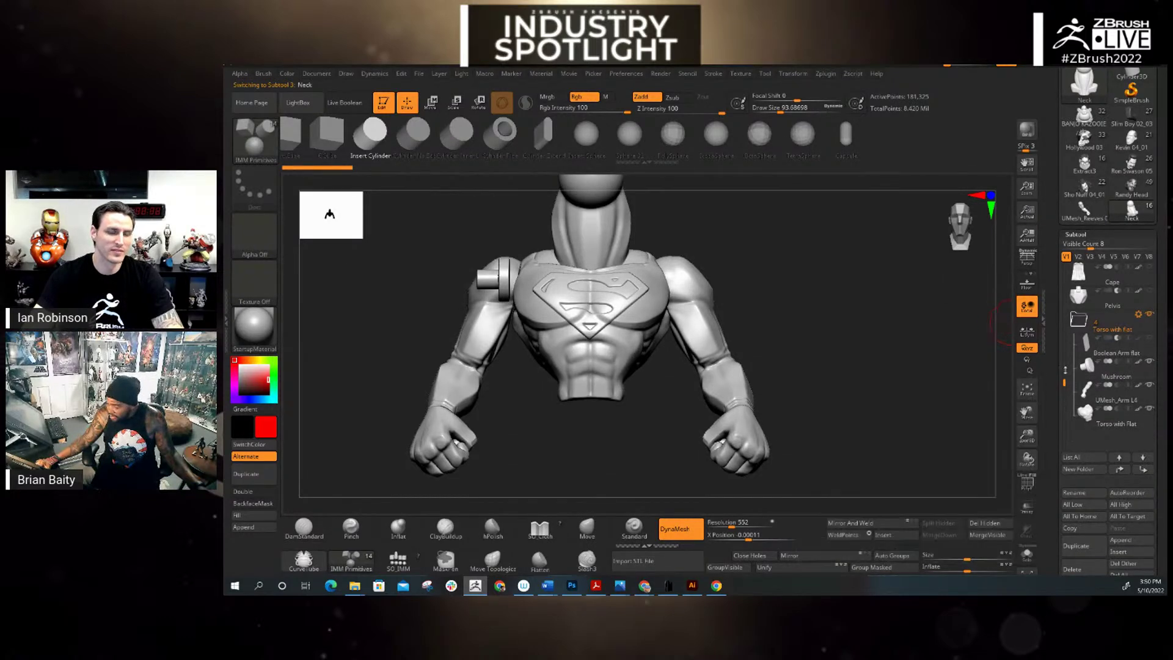
drag(1063, 382, 1064, 267)
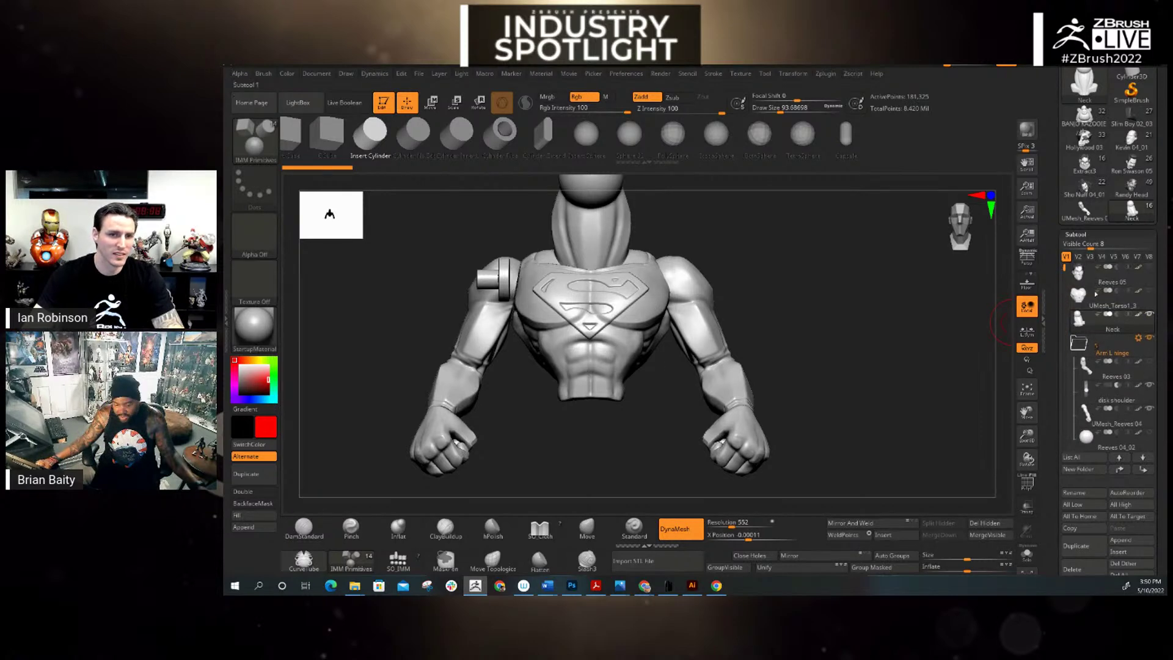
right_drag(587, 305, 794, 287)
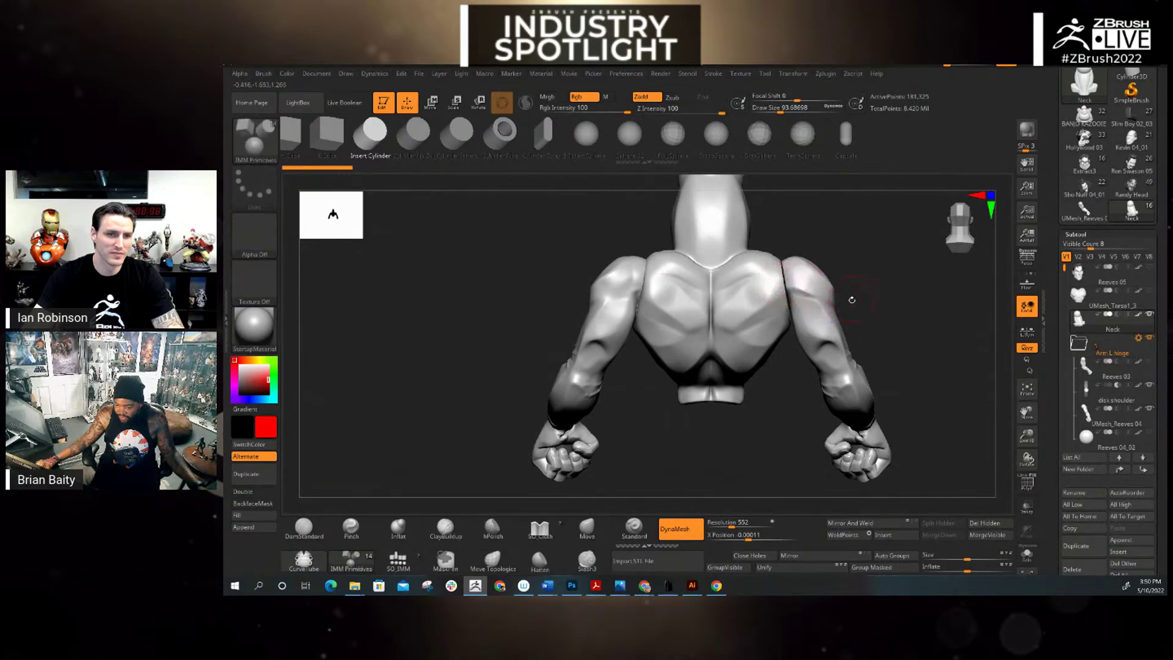
right_drag(912, 323, 529, 282)
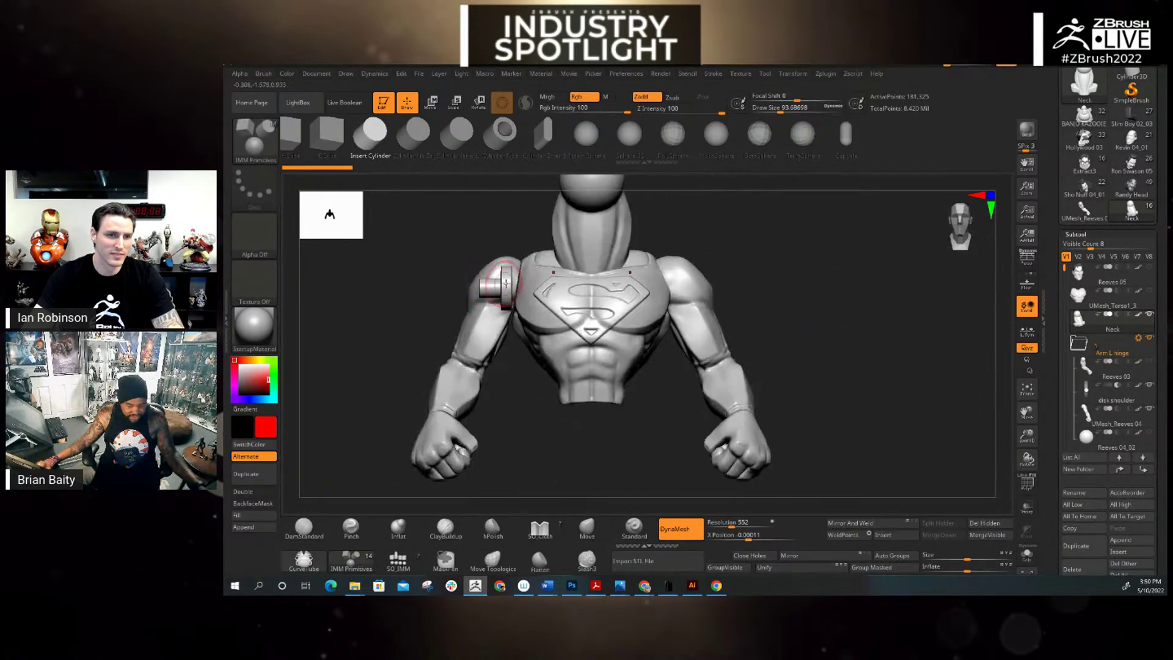
alt+click(559, 183)
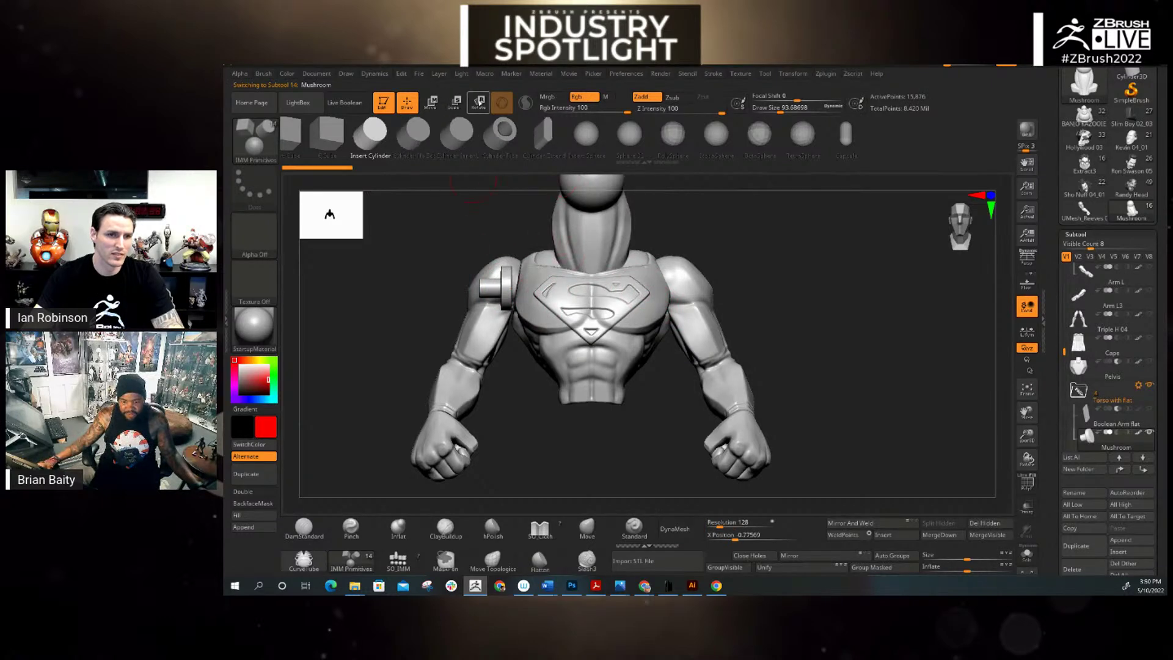
click(479, 102)
drag(529, 255, 452, 290)
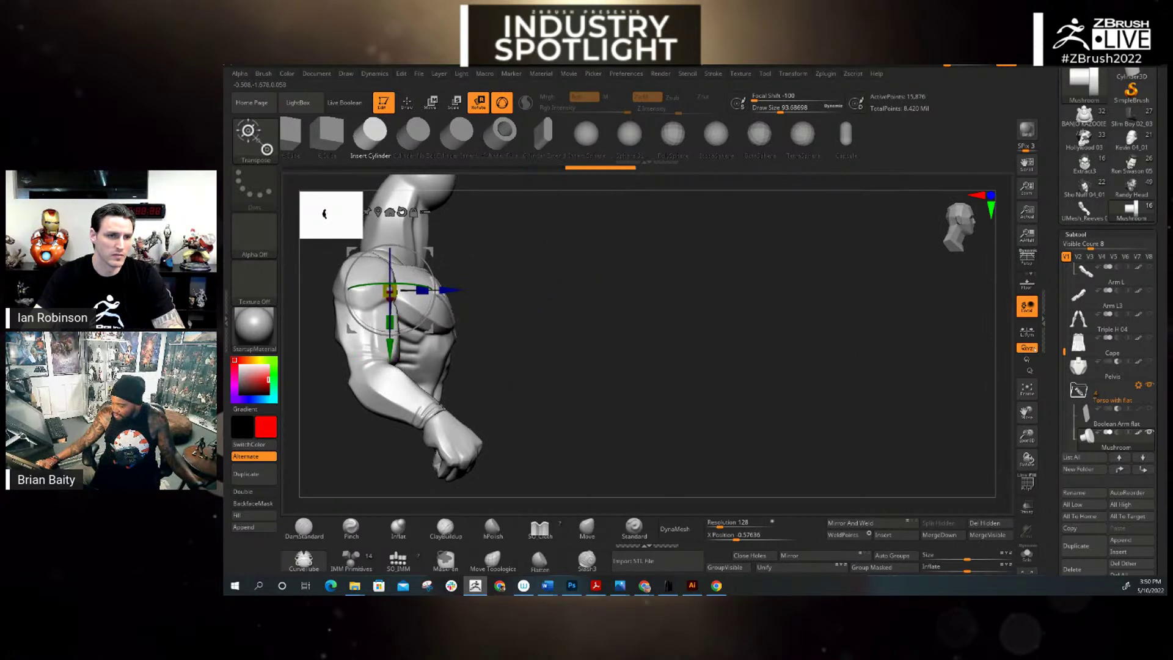
Step: Hide the Torso with Flat and Neck subtools to expose the connectors of both shoulders
drag(1063, 350, 1064, 380)
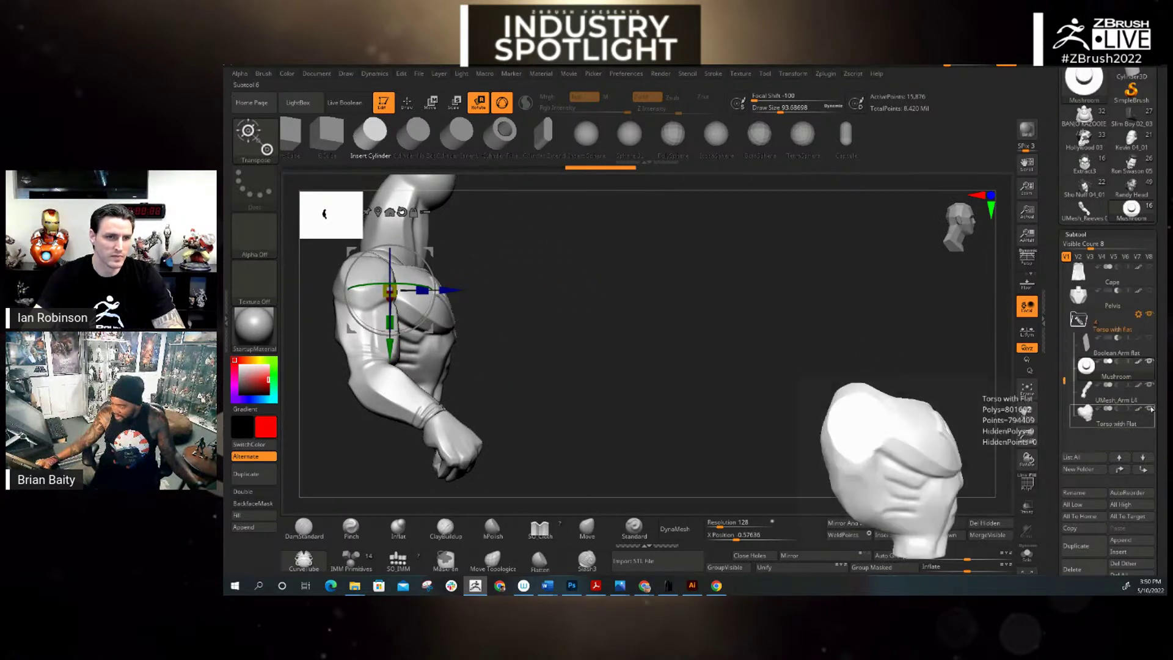
drag(873, 381, 600, 342)
drag(720, 340, 730, 321)
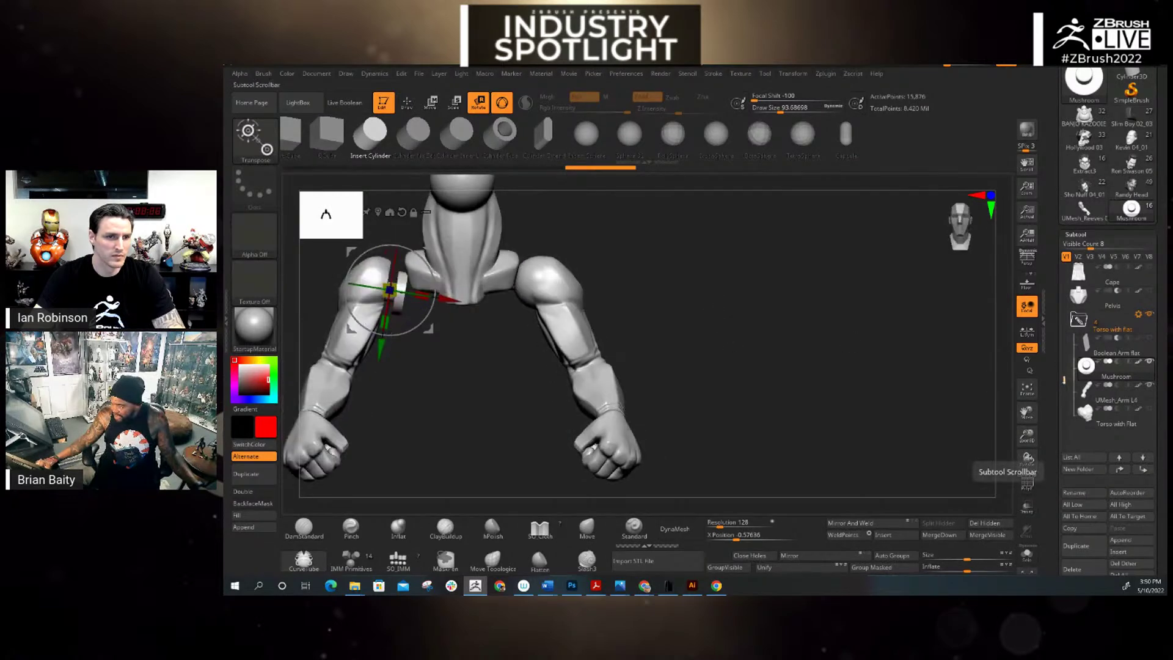
drag(1064, 380, 1063, 267)
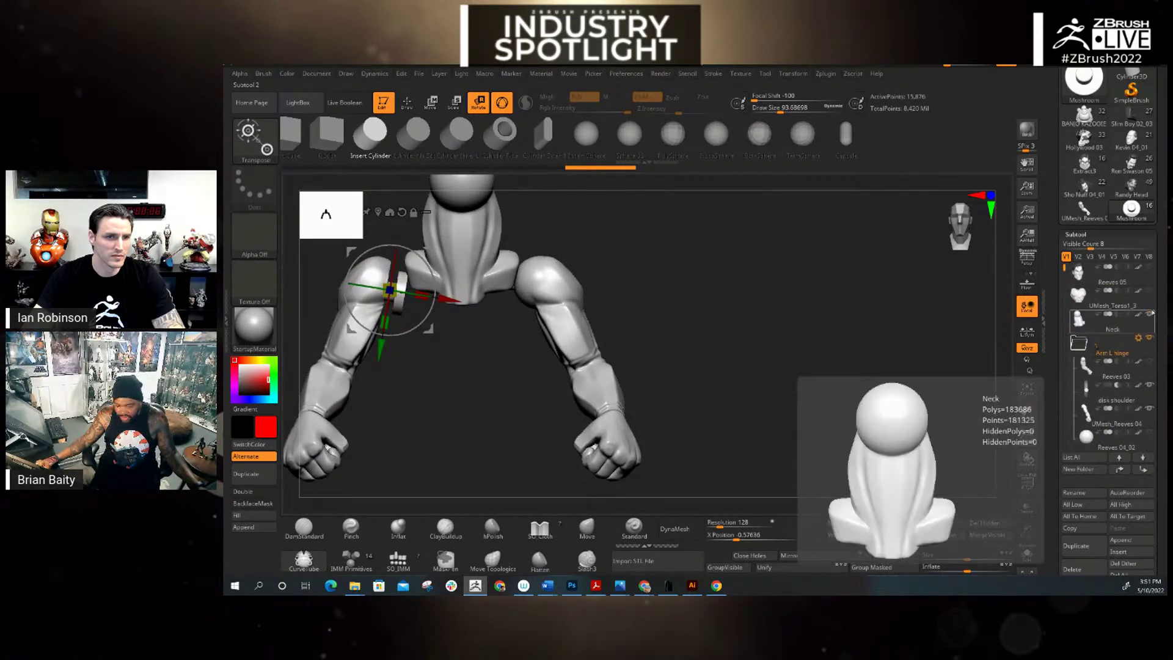
click(1105, 320)
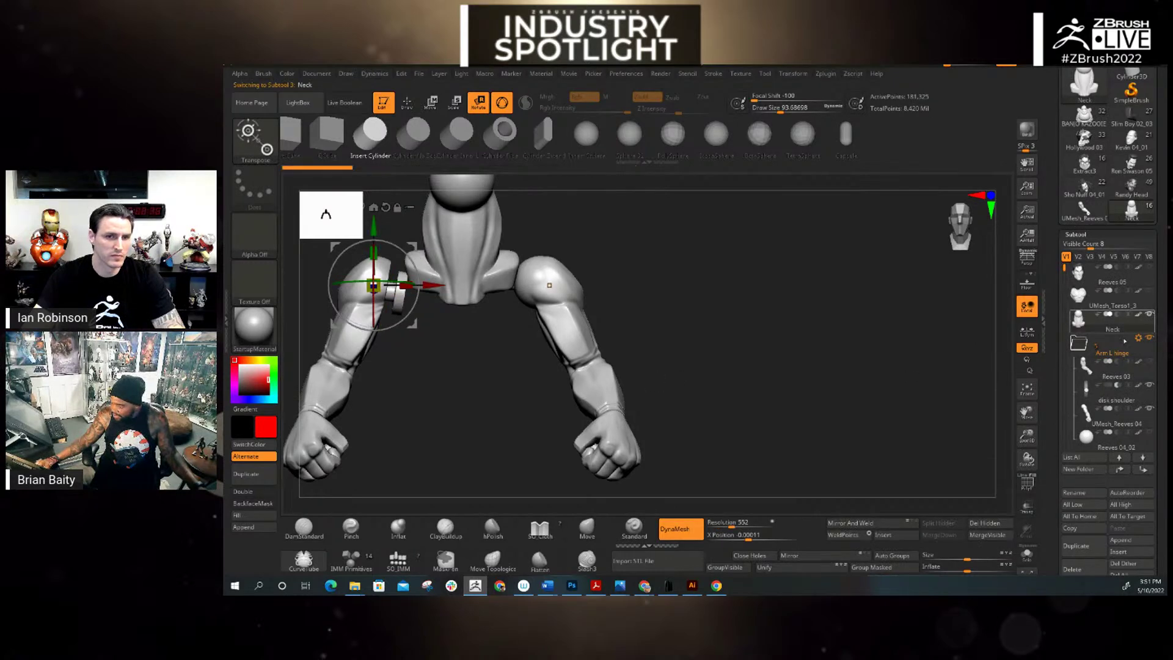
Step: Shift the Mushroom connector slightly in depth at the shoulder, frame both shoulder joints closely, and return to Draw mode
click(1110, 394)
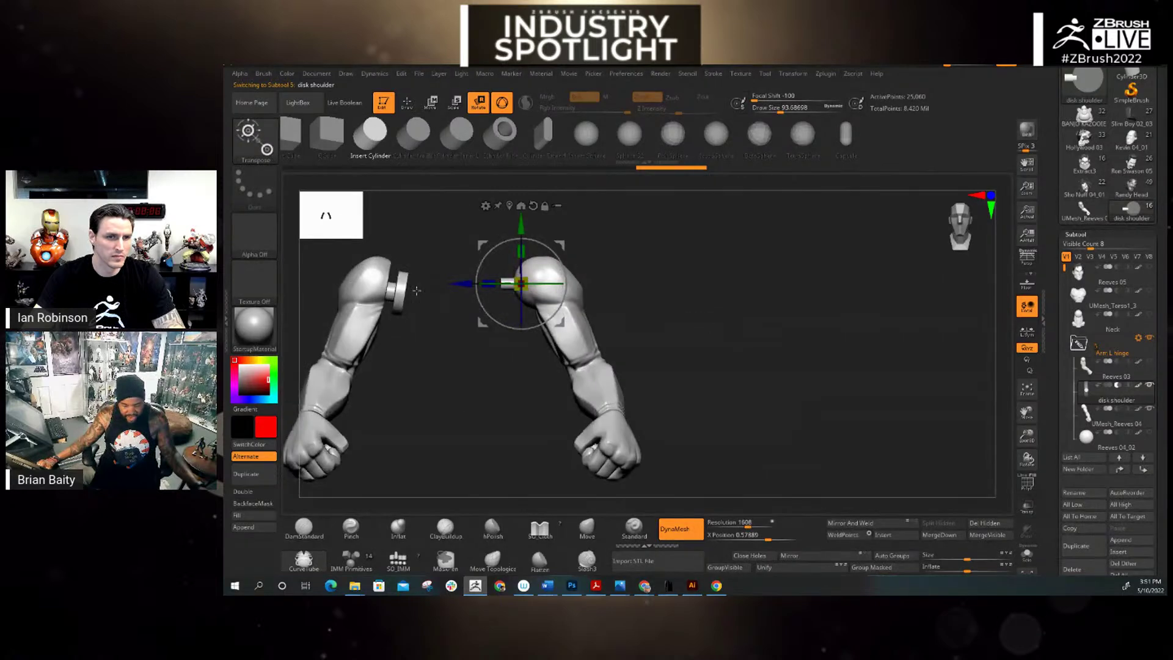
drag(492, 273, 495, 318)
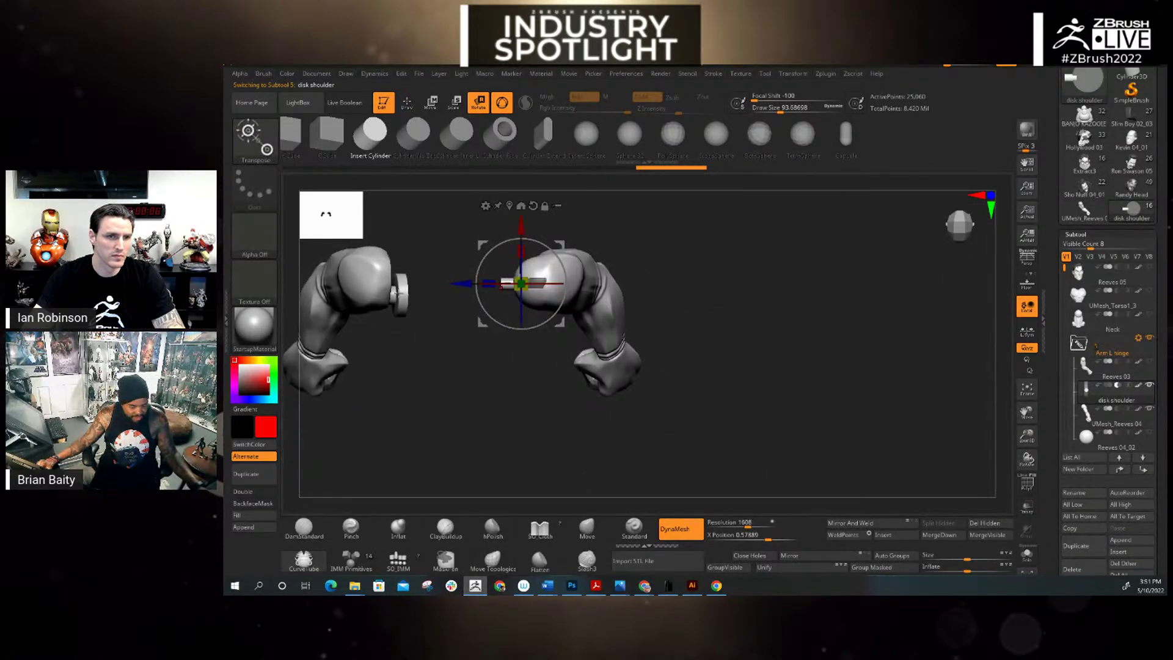
alt+click(400, 294)
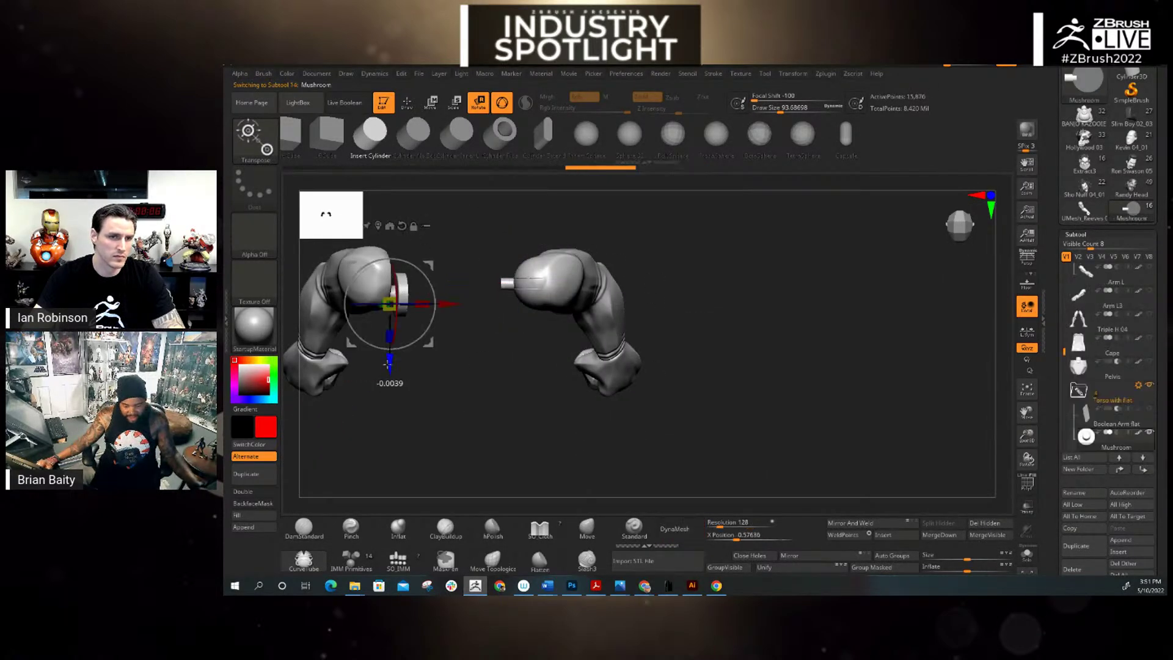
drag(390, 335, 391, 349)
drag(718, 375, 707, 271)
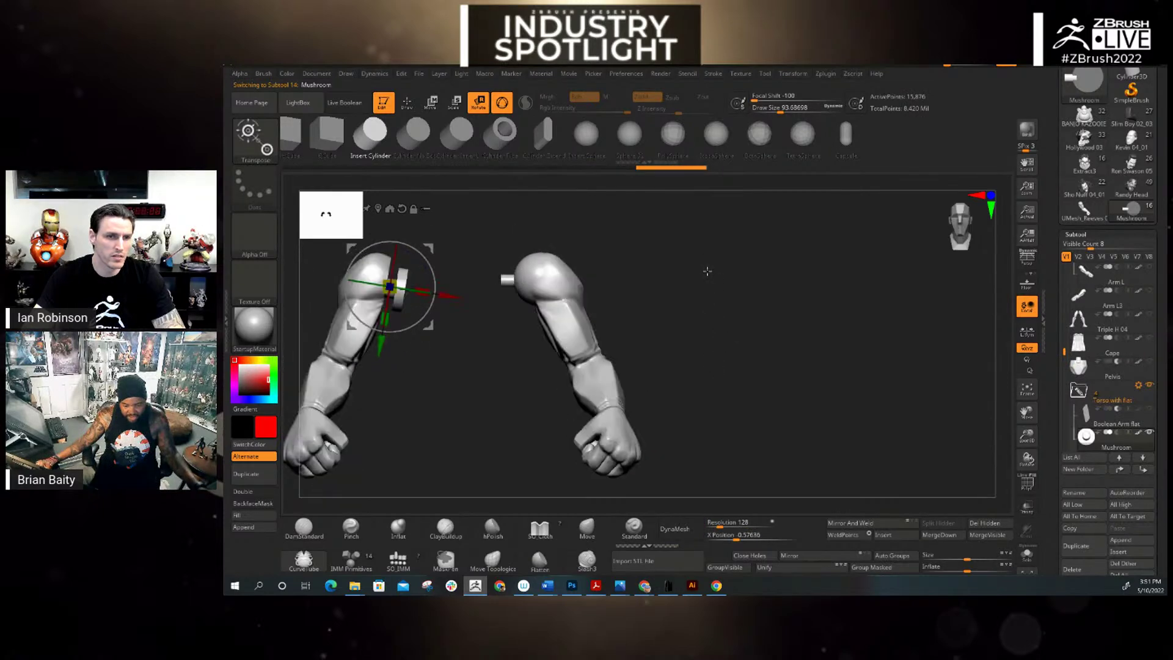
drag(1027, 436, 1033, 403)
drag(563, 283, 562, 282)
key(q)
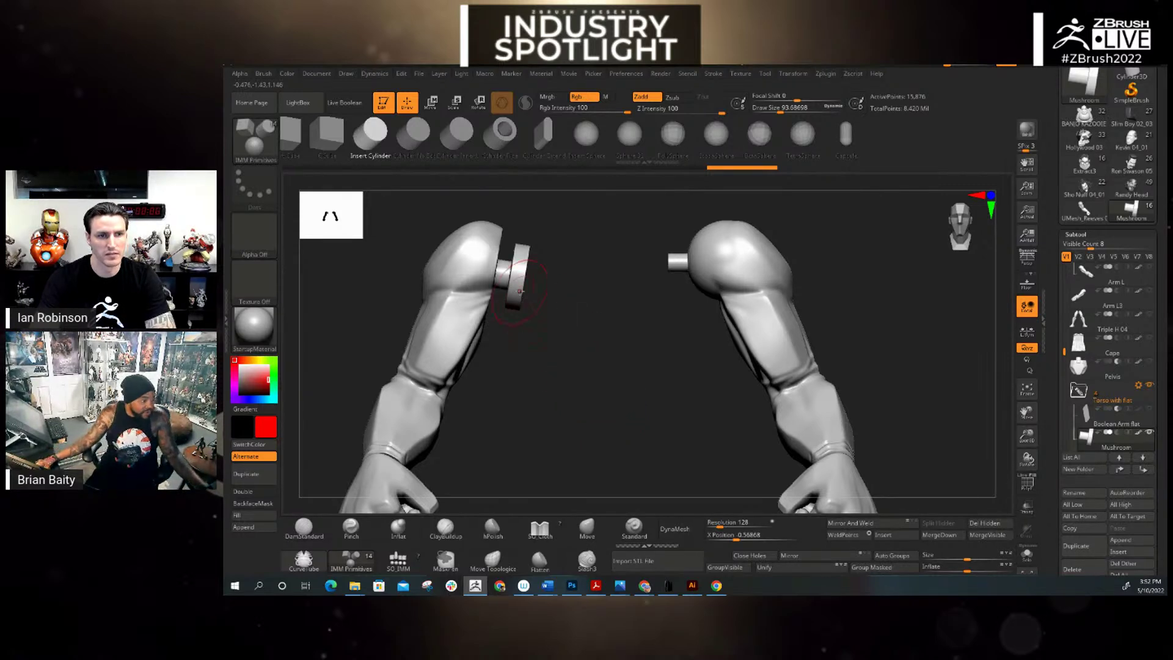
drag(570, 354, 805, 353)
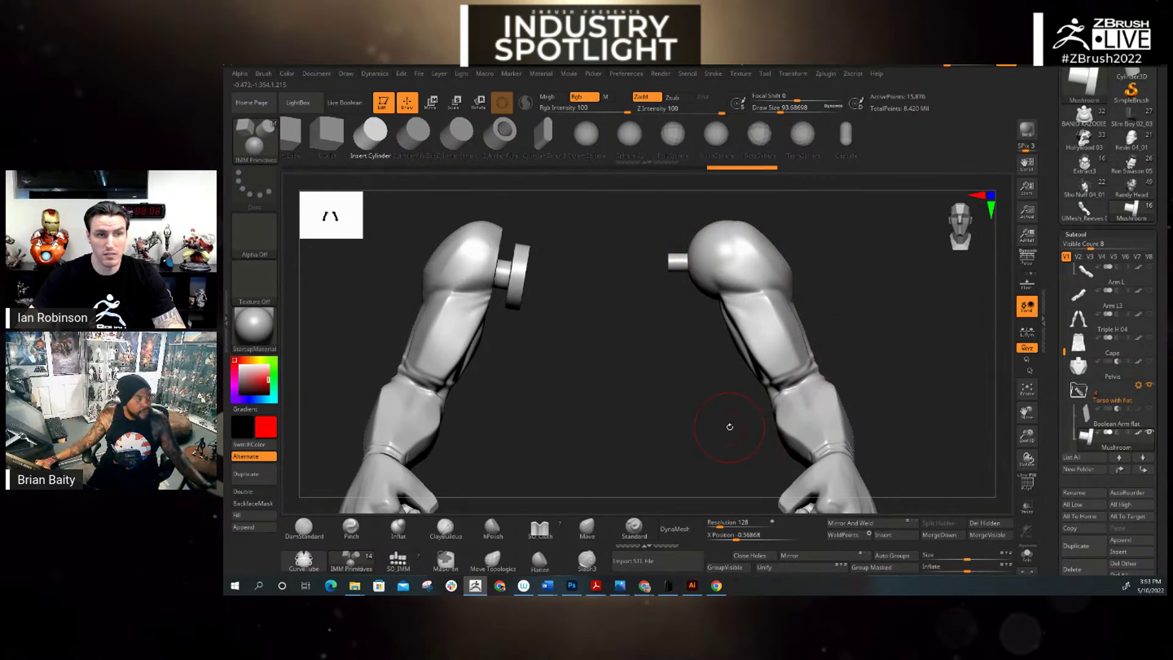
mouse_move(886, 357)
mouse_down()
mouse_move(849, 355)
mouse_move(898, 355)
mouse_move(878, 354)
mouse_up()
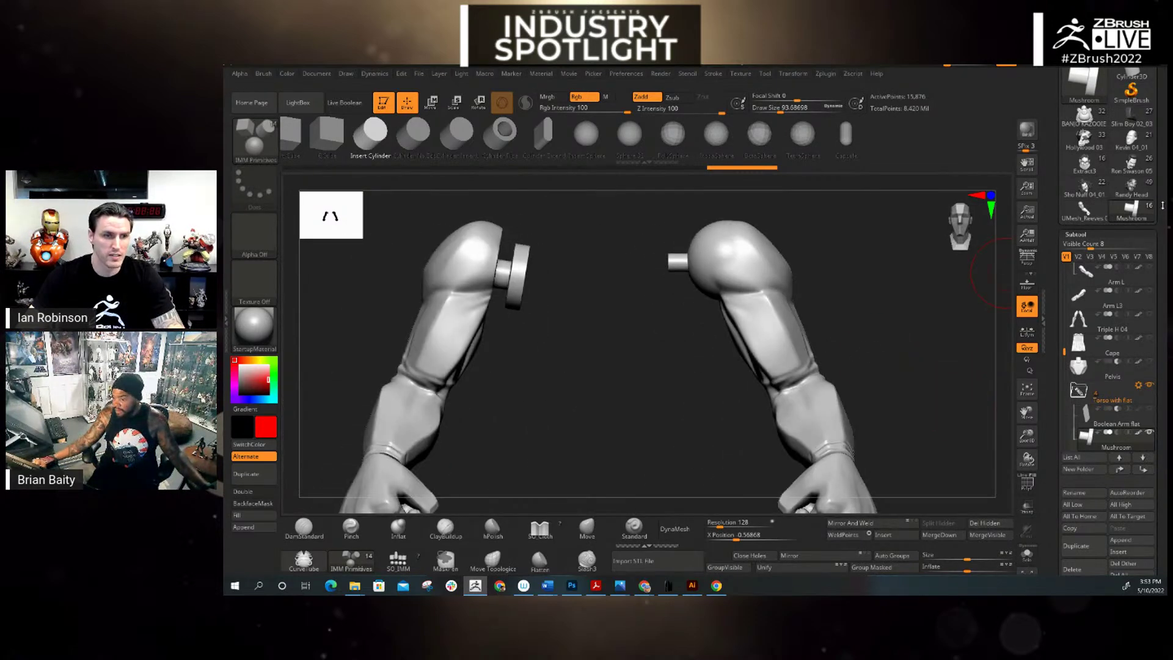
Step: Switch to the Hollywood 03 tool among the loaded models
drag(1162, 206, 1160, 240)
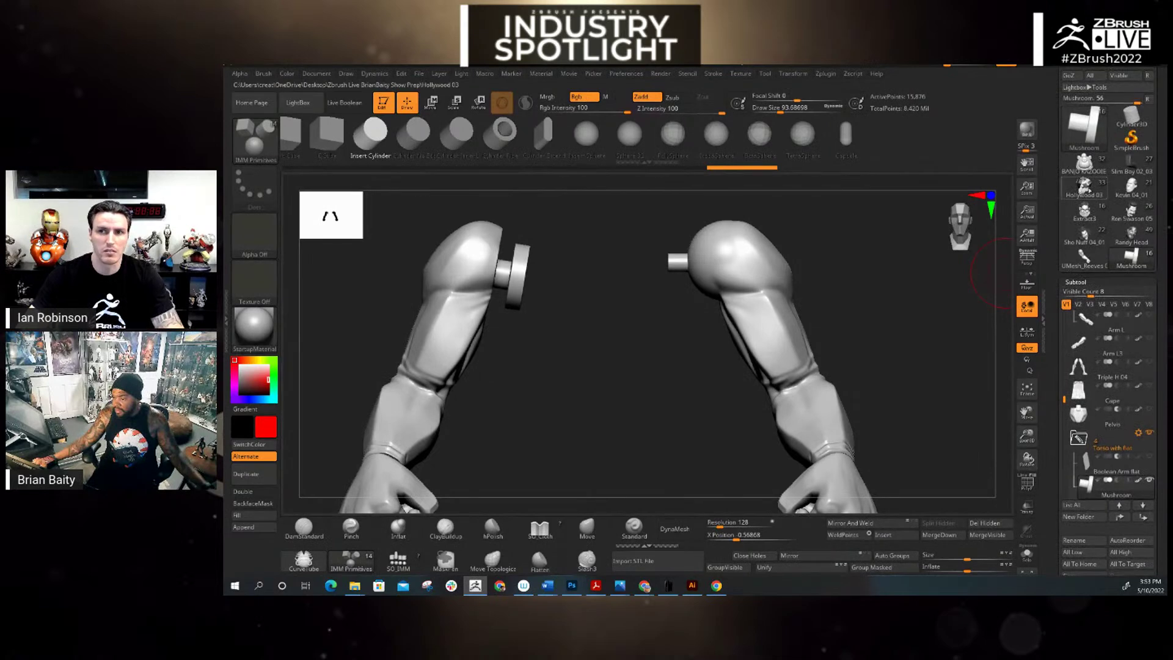
mouse_move(1084, 186)
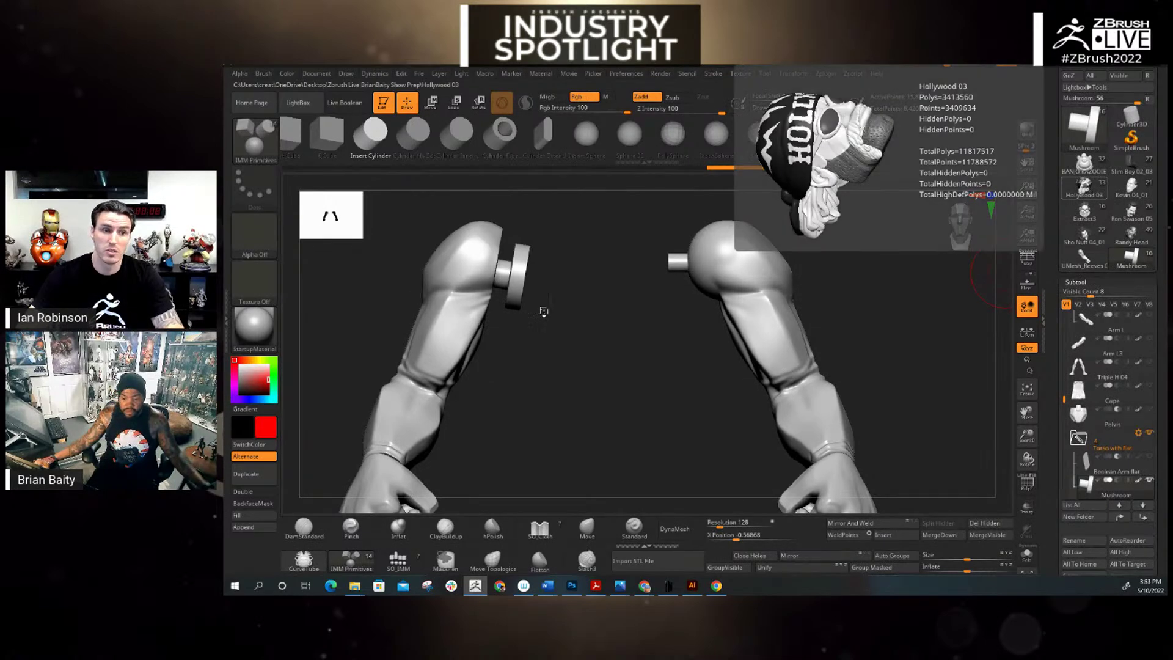
click(1085, 187)
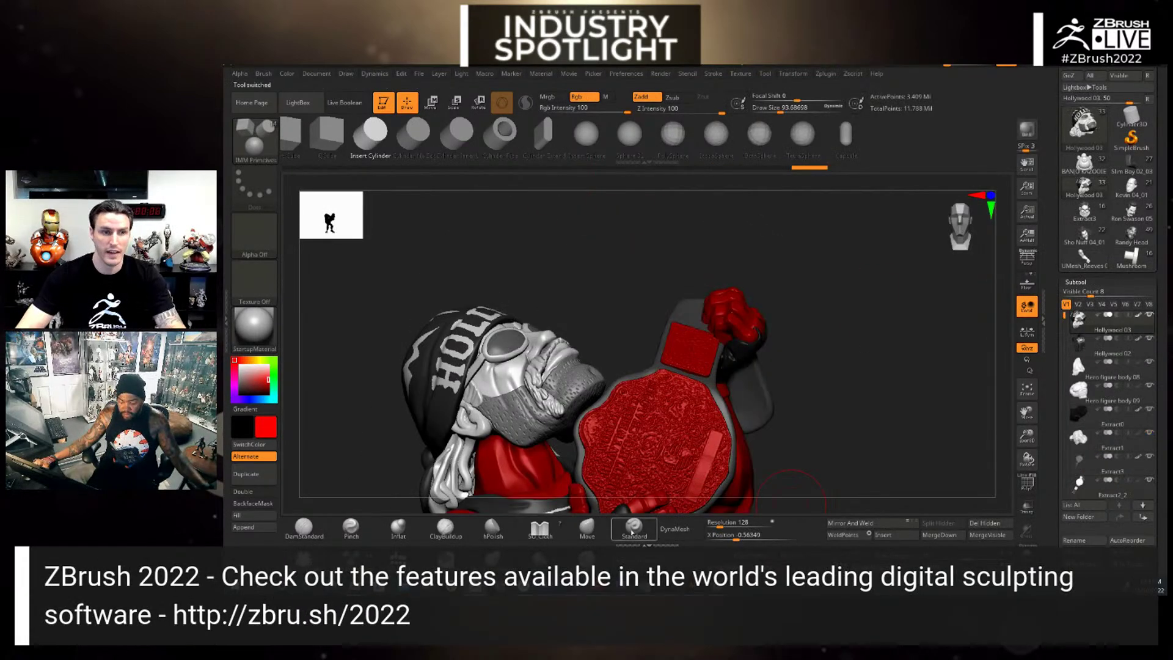
Step: Activate the Standard brush and set the active colour to white
click(634, 527)
click(244, 376)
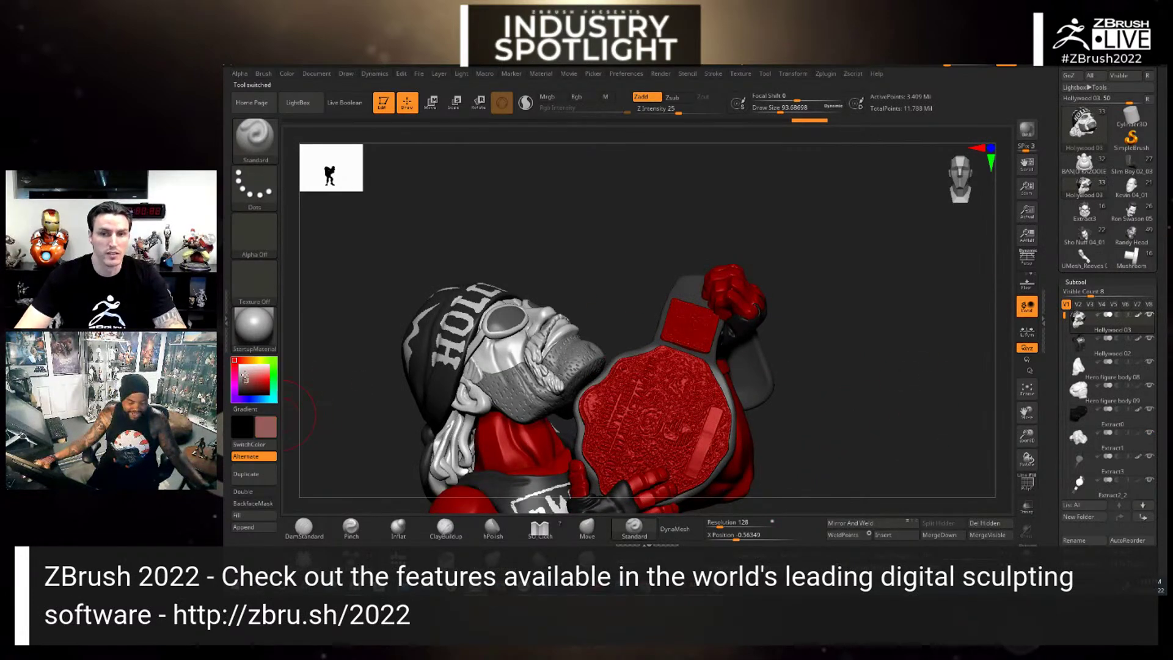
key(ctrl+f)
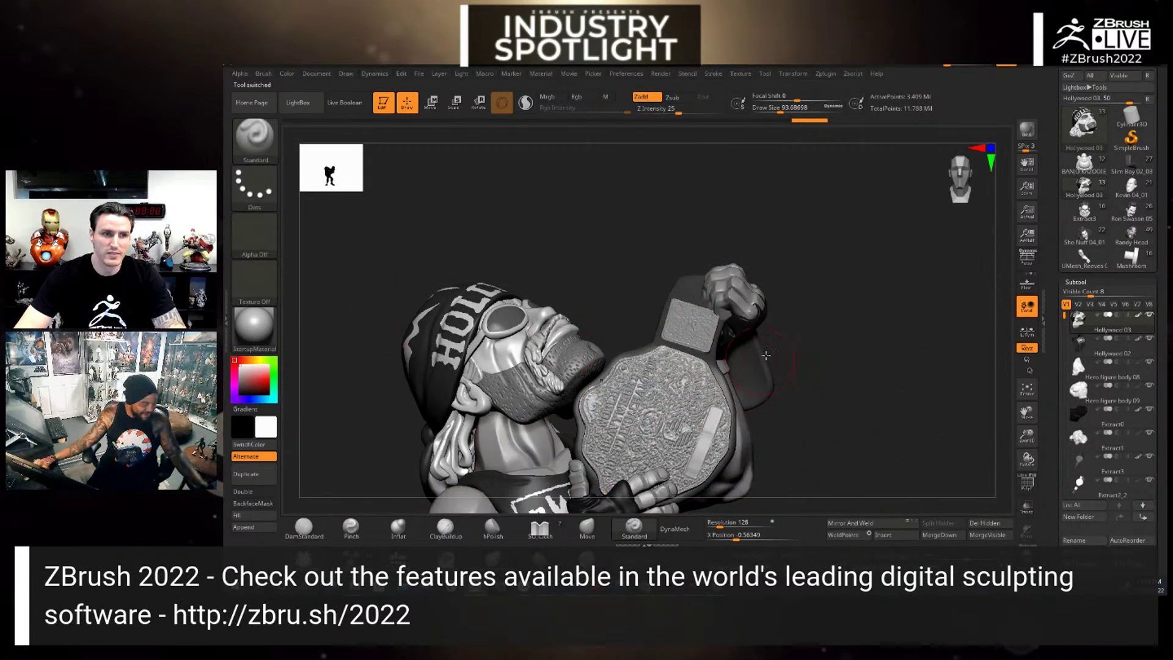
Step: Examine the full Hollywood 03 figure holding the championship belt from the front and the side
scroll(832, 348, up, 5)
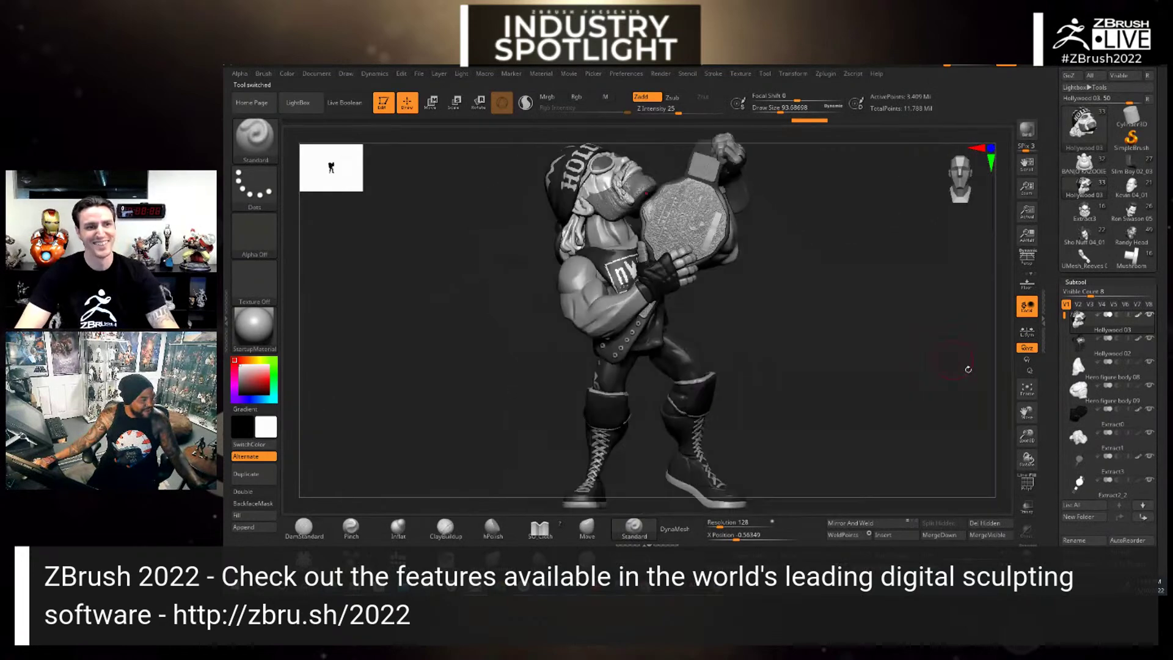
key(f)
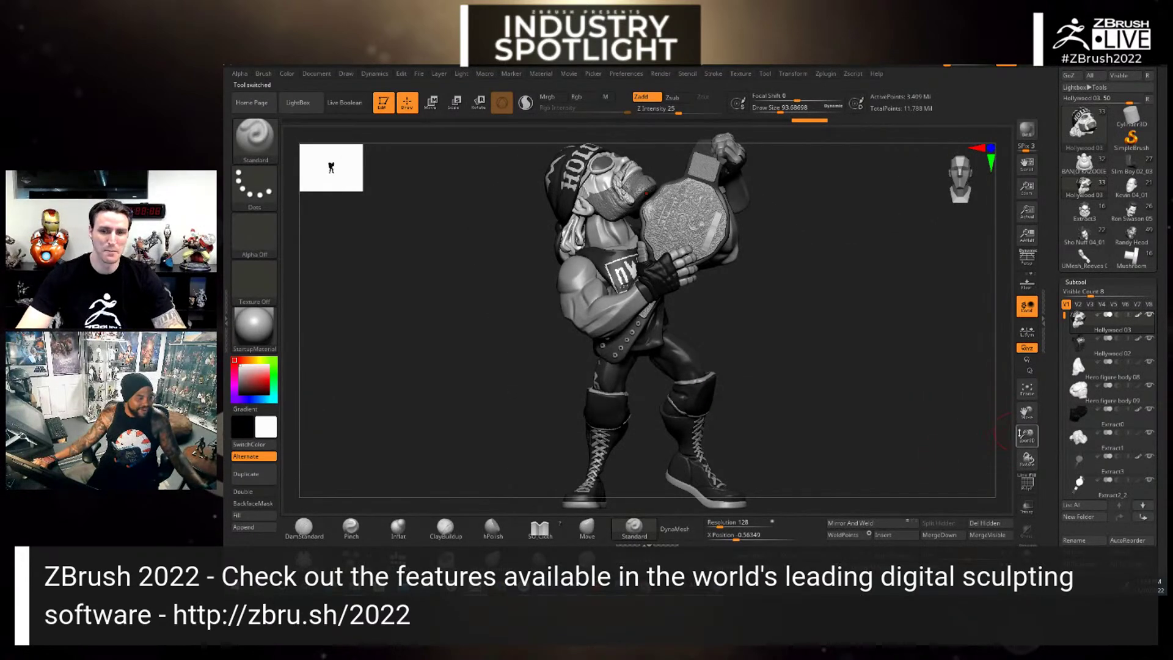
drag(1027, 434, 1027, 426)
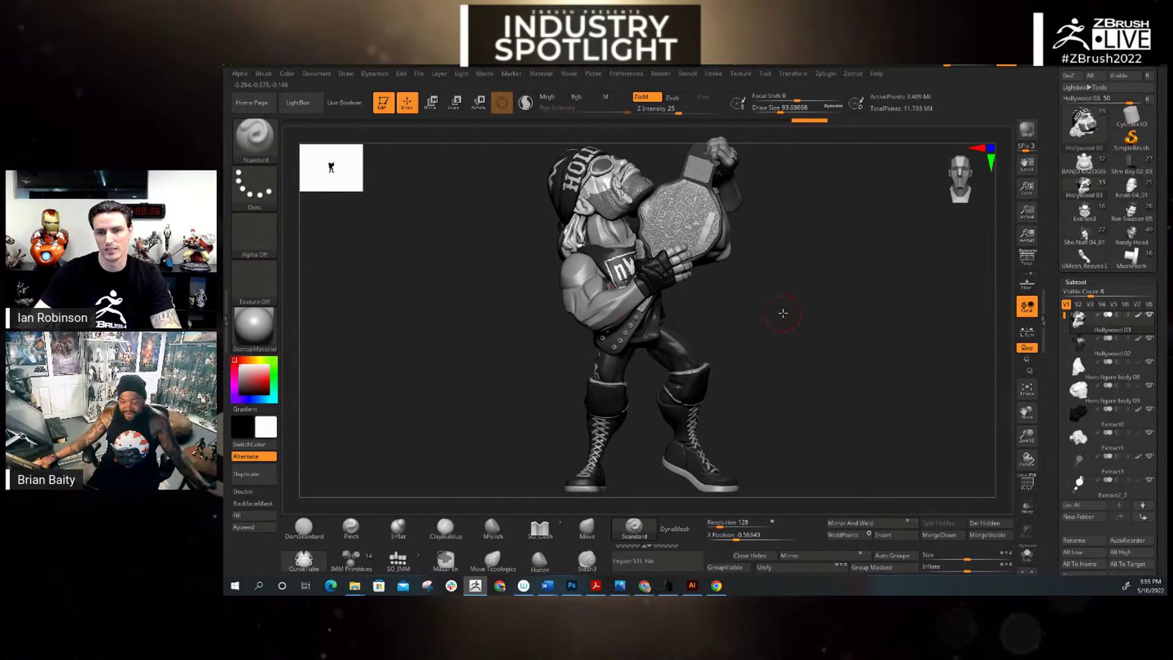
mouse_move(746, 320)
mouse_down()
mouse_move(723, 314)
mouse_move(733, 323)
mouse_up()
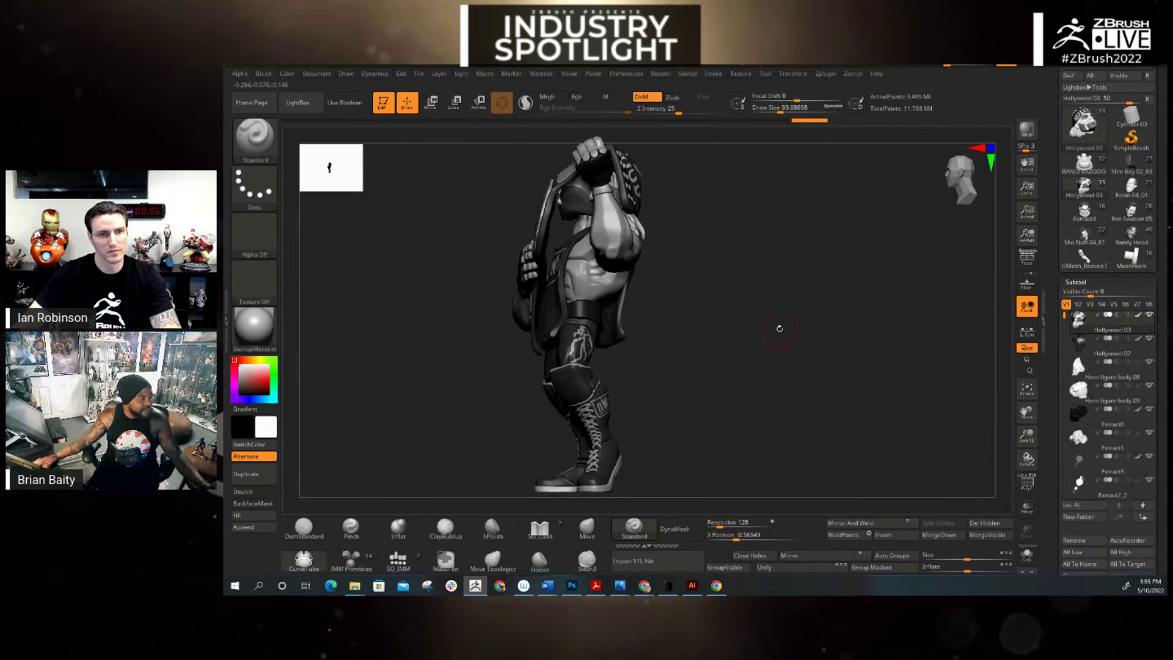
mouse_move(818, 325)
mouse_down()
mouse_move(734, 322)
mouse_move(821, 322)
mouse_move(783, 316)
mouse_up()
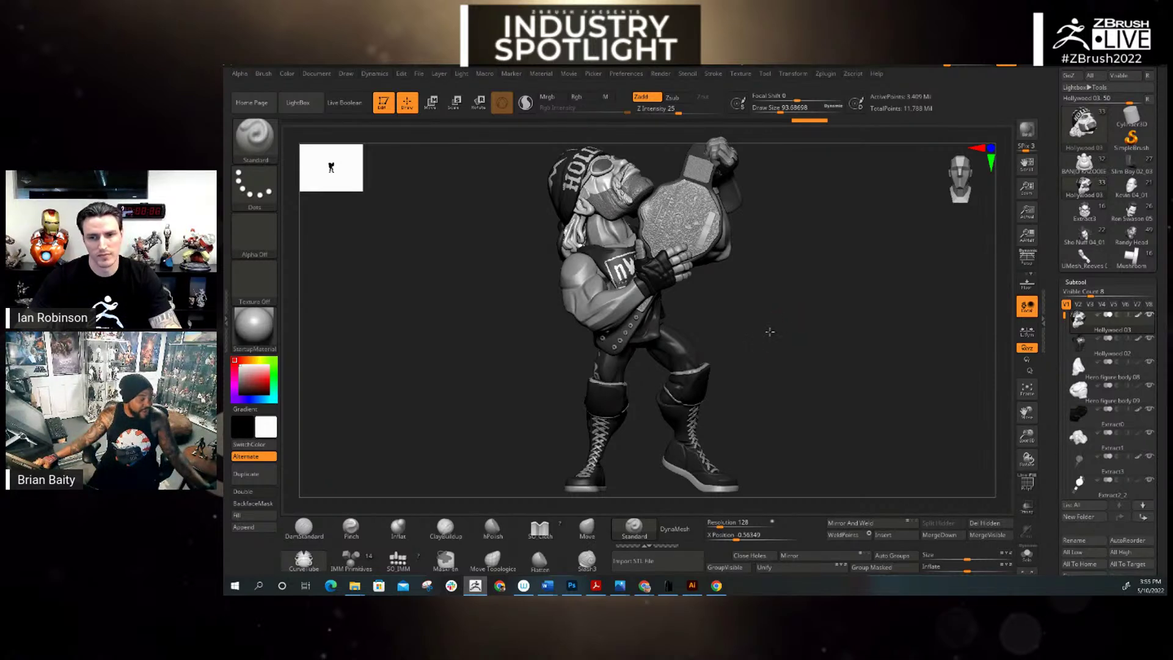
mouse_move(768, 332)
mouse_down()
mouse_move(832, 329)
mouse_move(801, 339)
mouse_move(815, 356)
mouse_up()
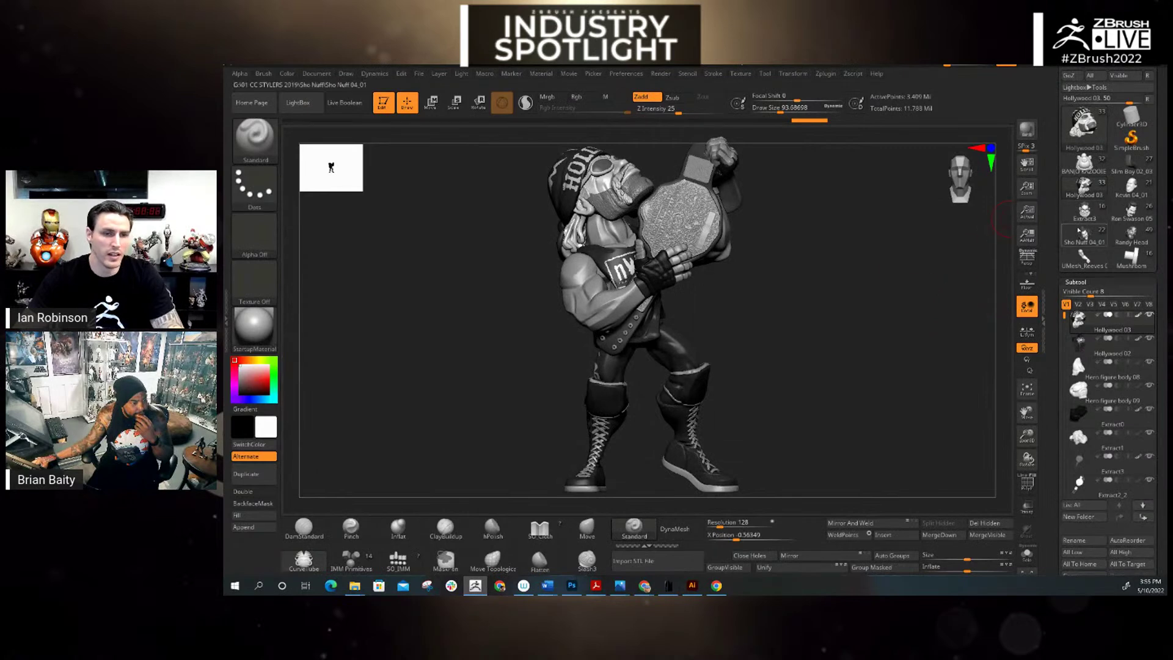
Step: Switch to the Sho Nuff 04_01 tool and inspect the whole figure from slightly different angles
mouse_move(1084, 234)
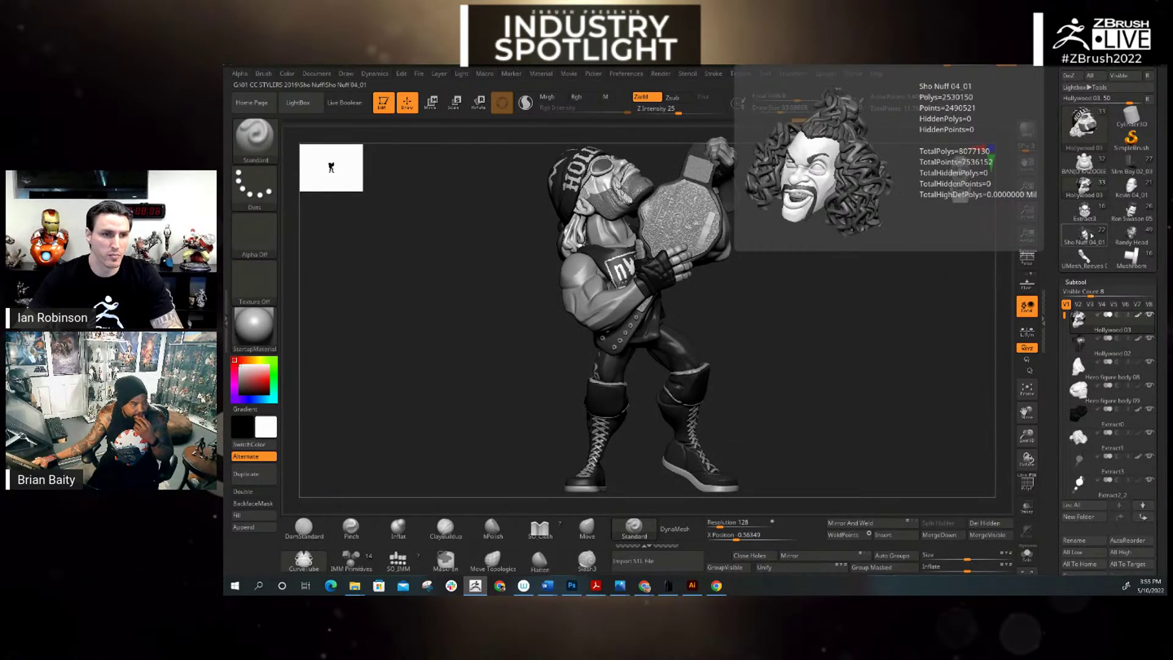
click(1085, 235)
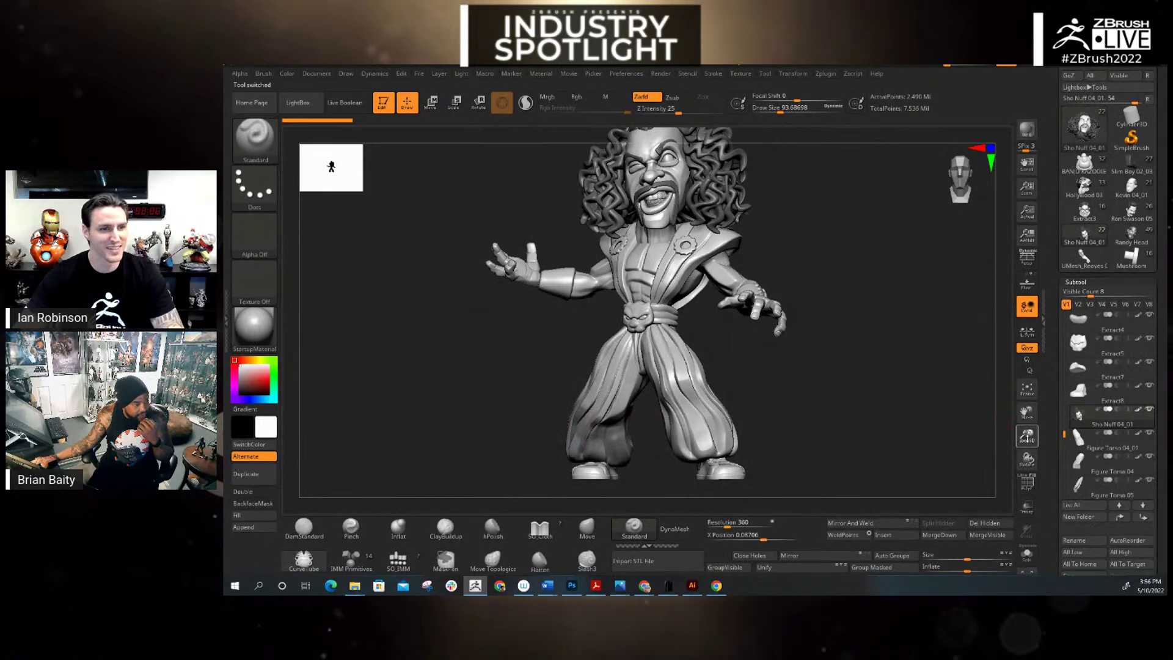
drag(1027, 436, 1019, 434)
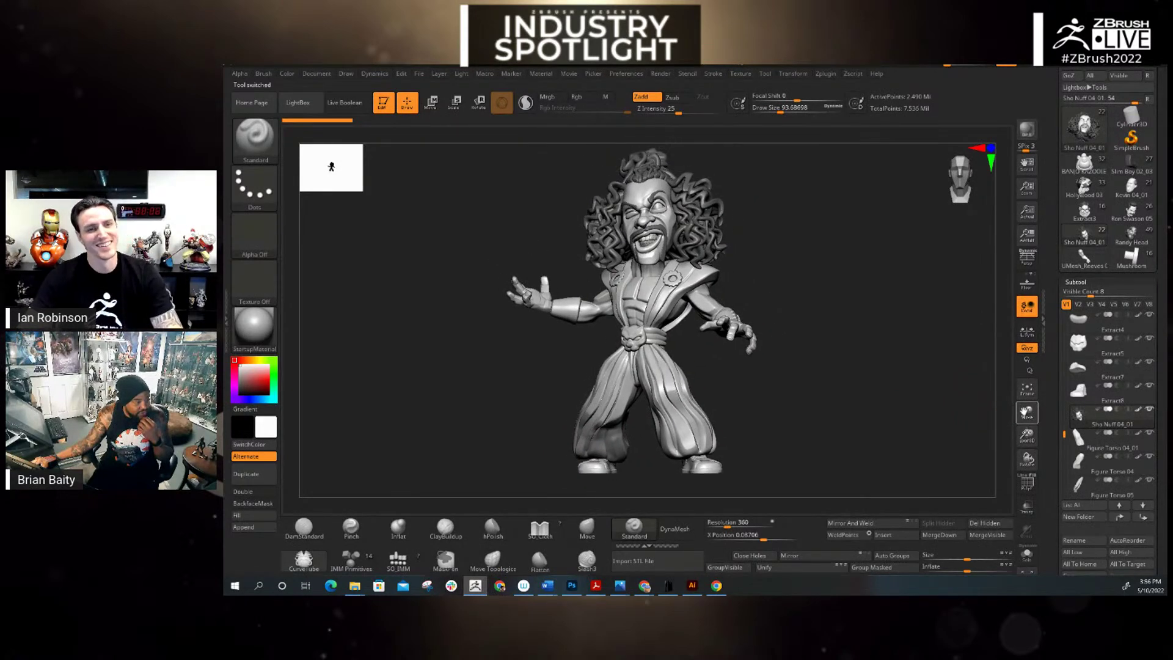
mouse_move(926, 410)
mouse_down()
mouse_move(900, 423)
mouse_move(999, 413)
mouse_move(885, 420)
mouse_move(903, 374)
mouse_move(832, 374)
mouse_up()
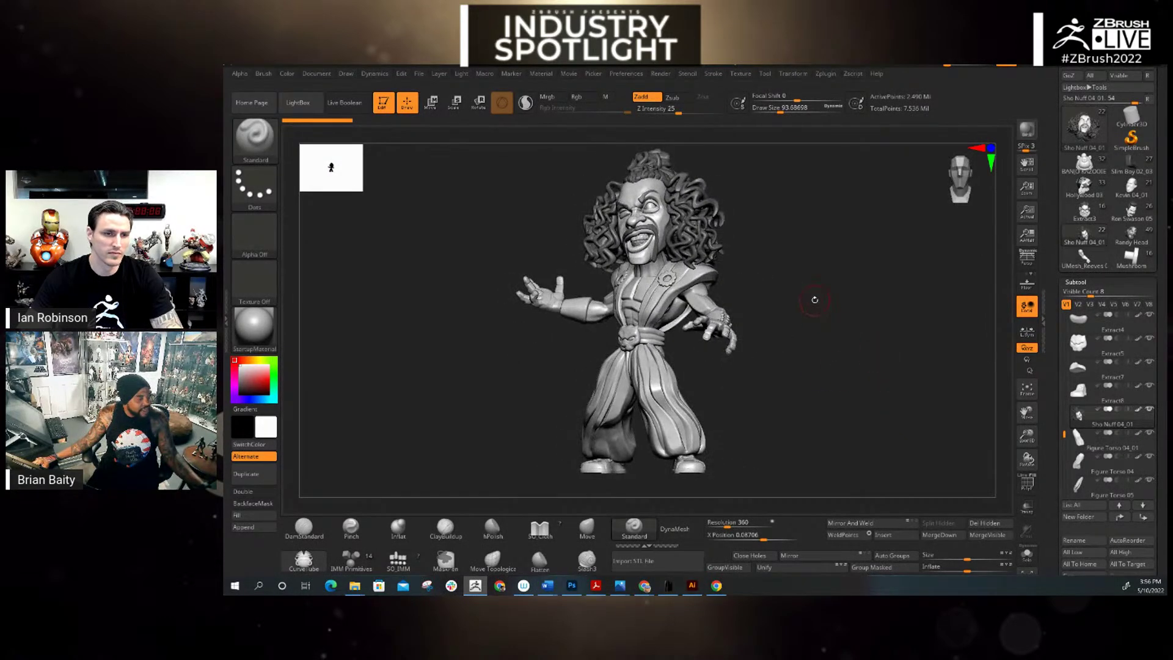
drag(817, 303, 814, 313)
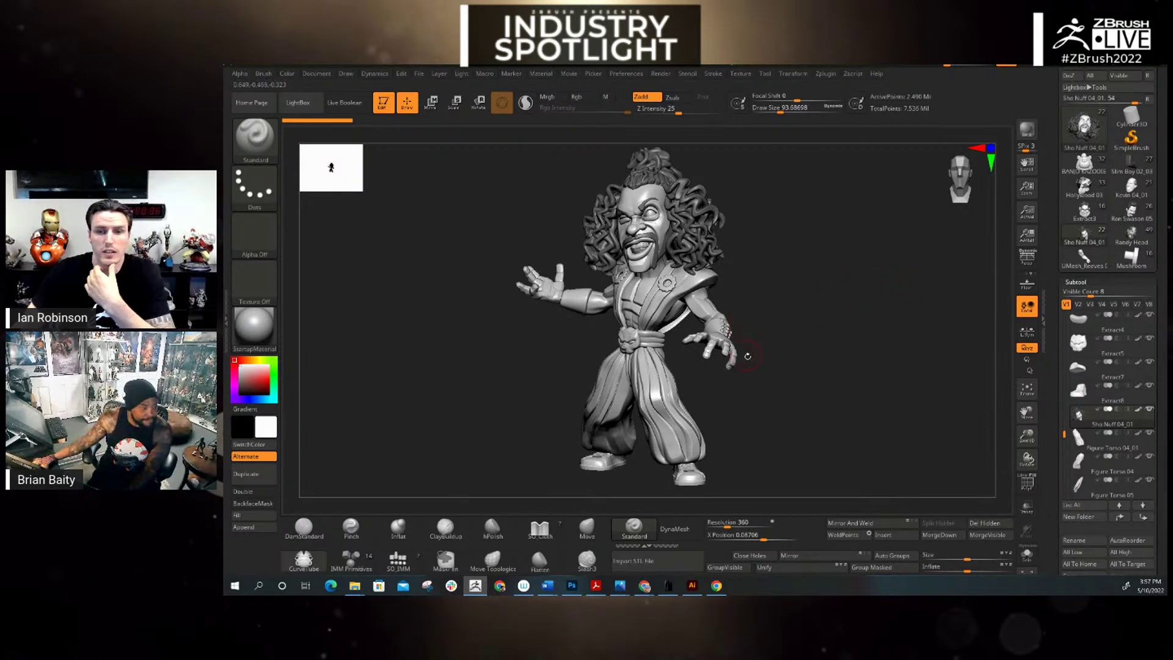
Step: Switch to the UMesh_Reeves 03 tool and inspect the single arm mesh
mouse_move(1086, 258)
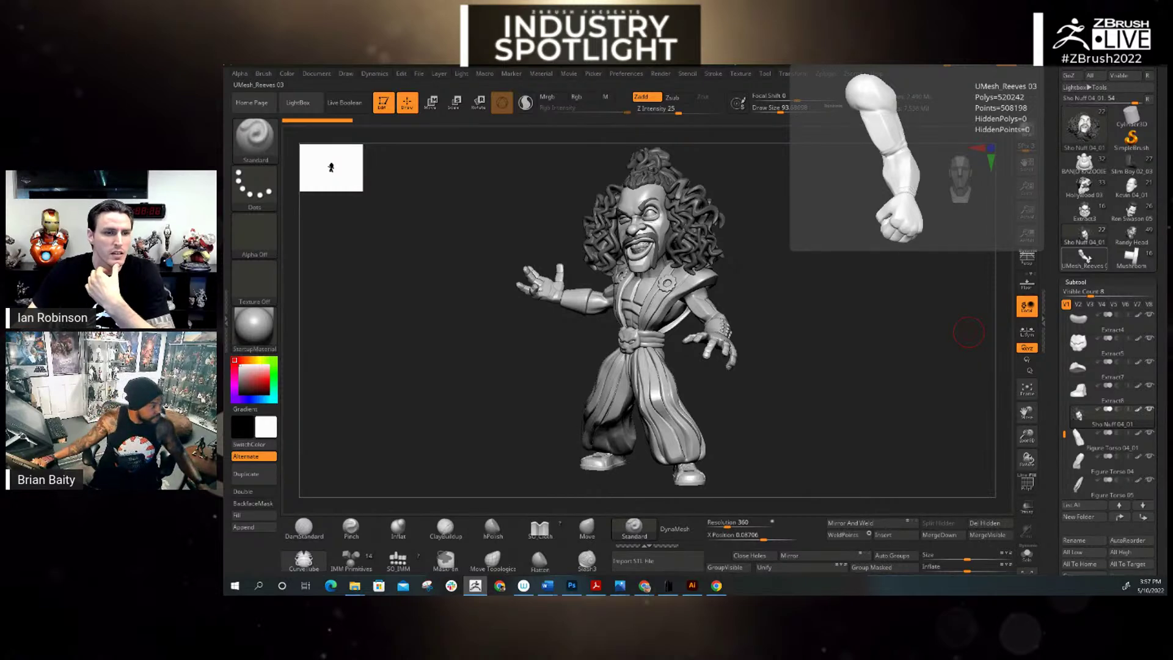
click(1086, 258)
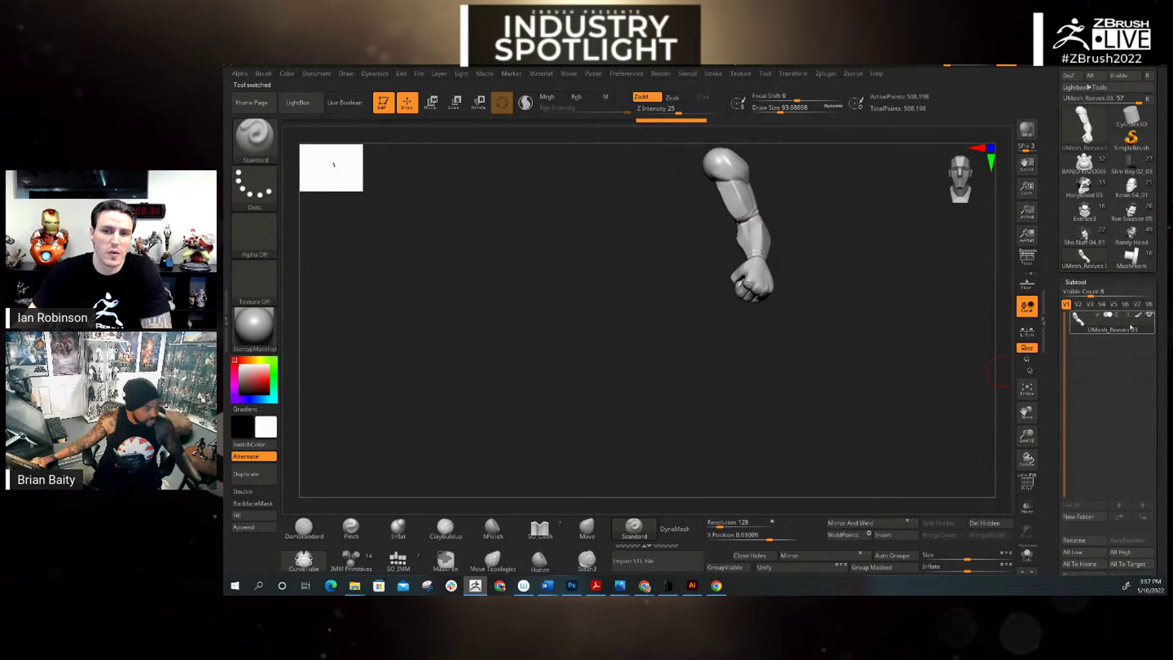
click(1086, 258)
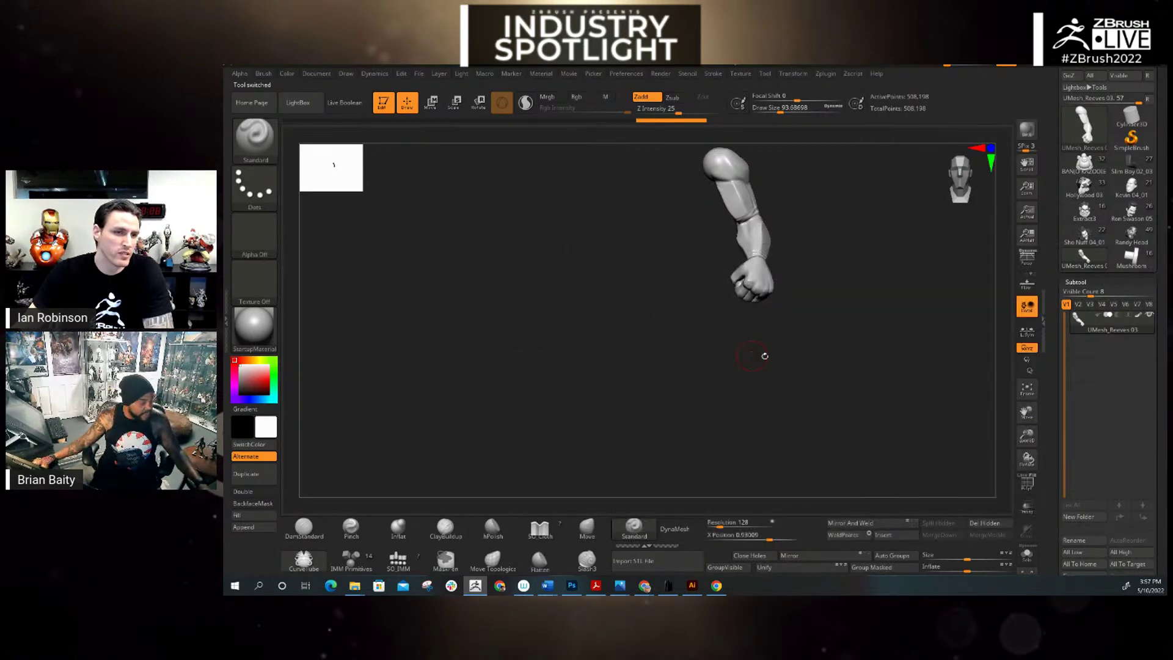
drag(764, 354, 784, 349)
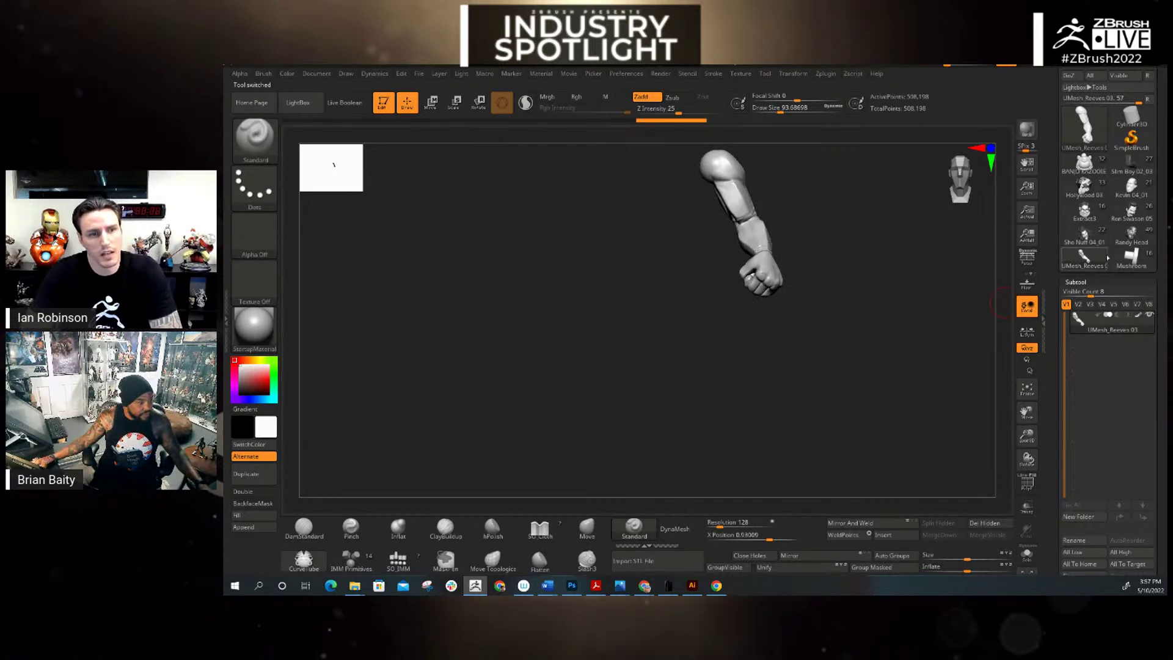
Step: Switch back to the Mushroom tool, find its connector subtool in the list and frame both arms closely
click(1130, 258)
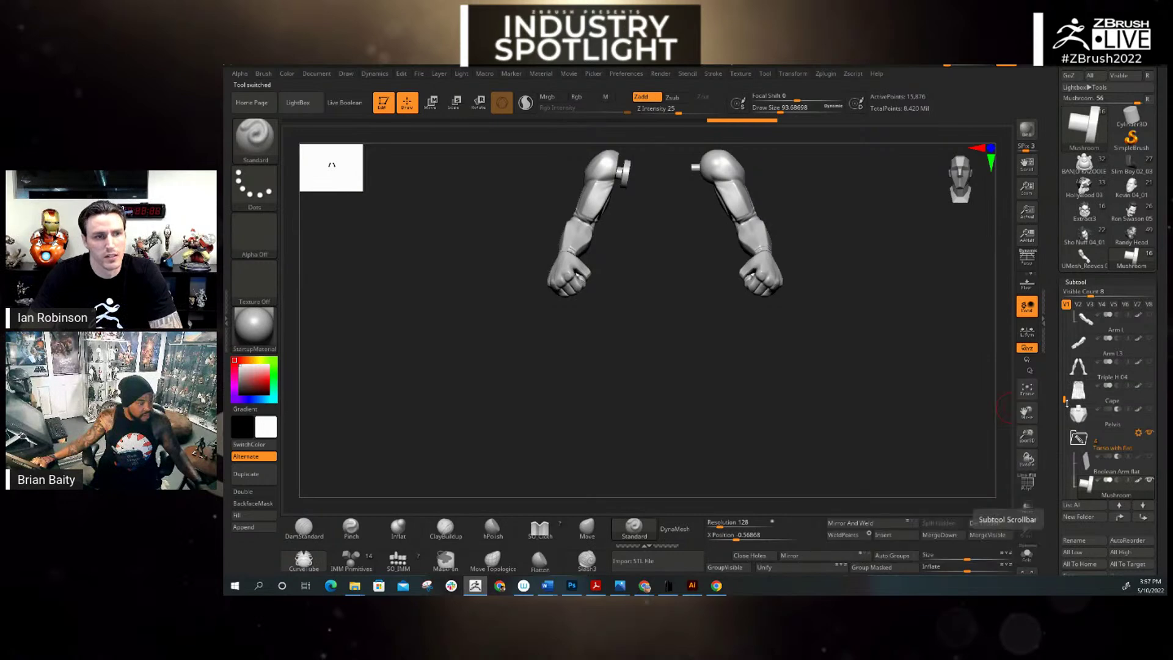
drag(1066, 401, 1070, 422)
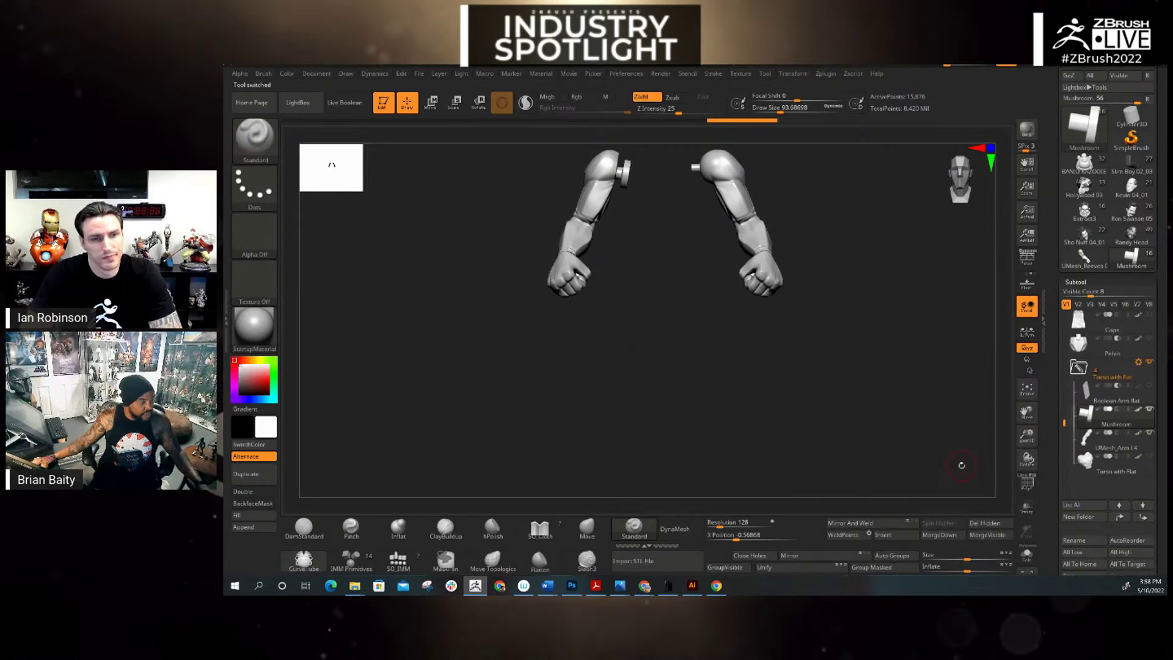
drag(1027, 437, 1014, 477)
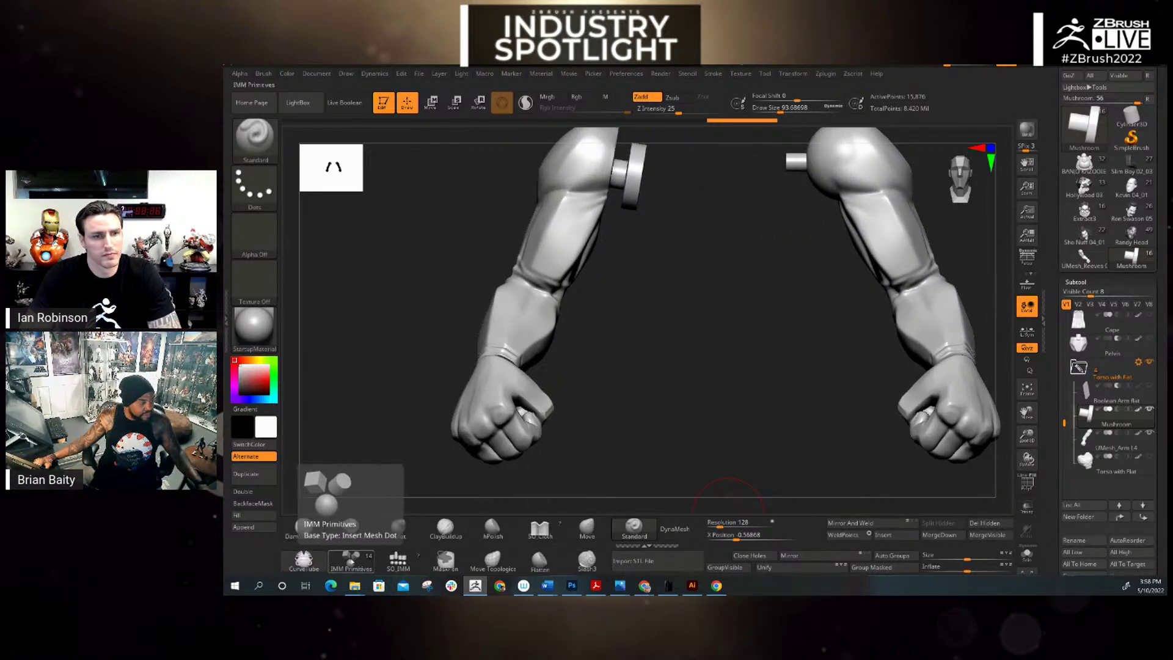
Step: Insert a QCube from the IMM Primitives brush onto the front of the Pelvis subtool
click(350, 559)
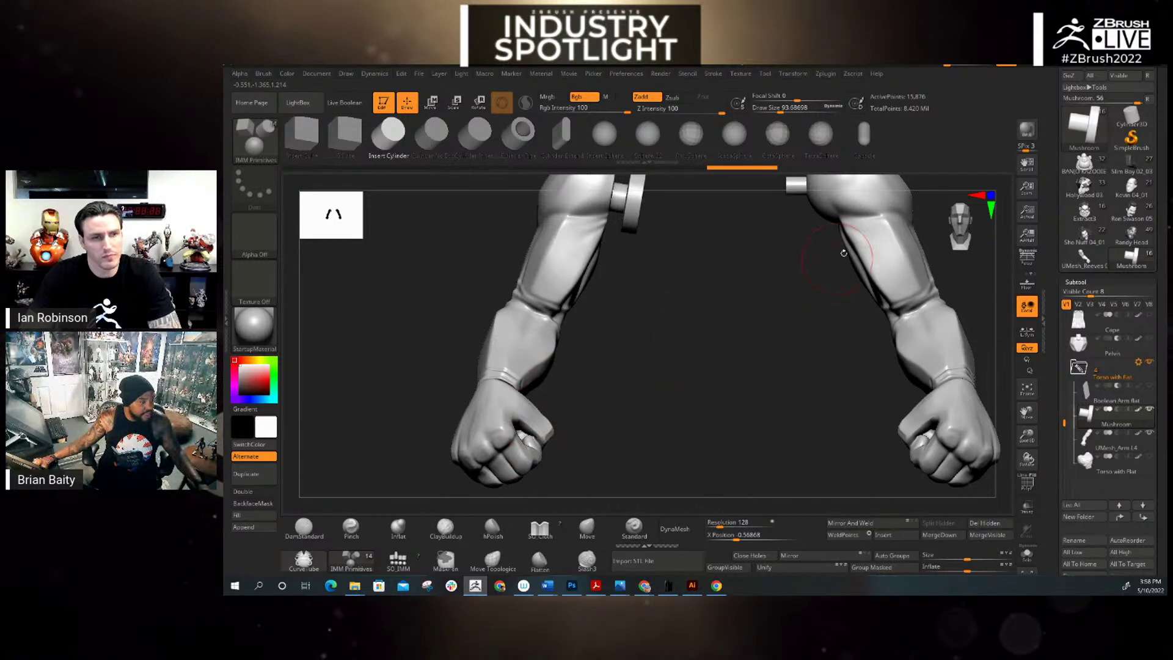
click(867, 254)
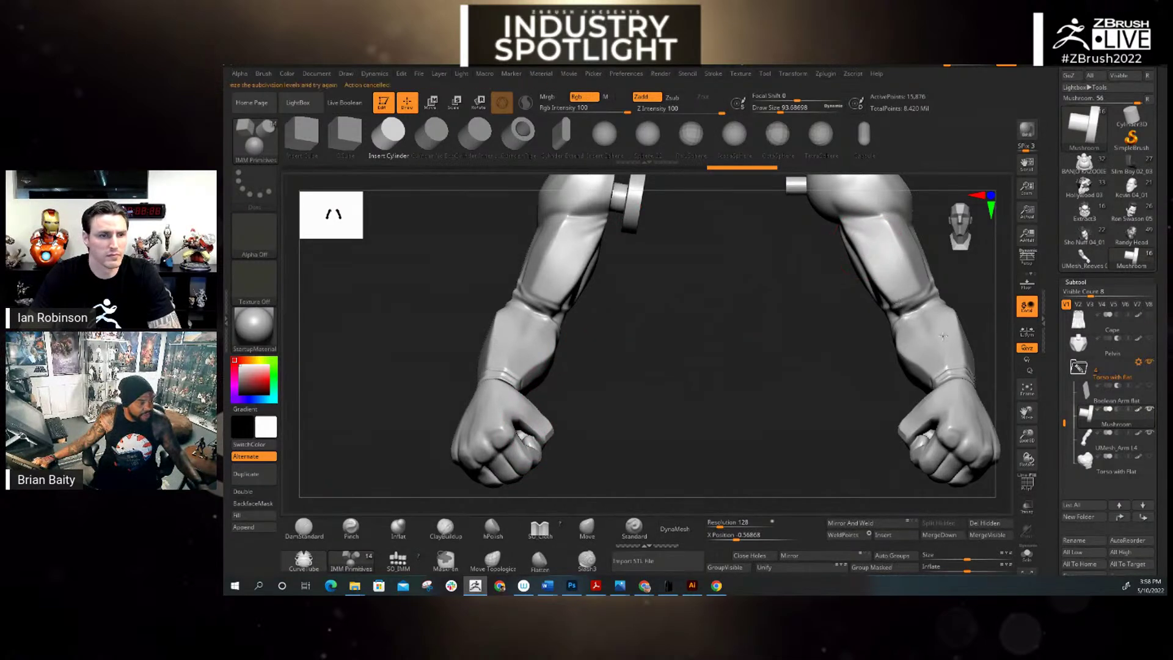
click(1115, 341)
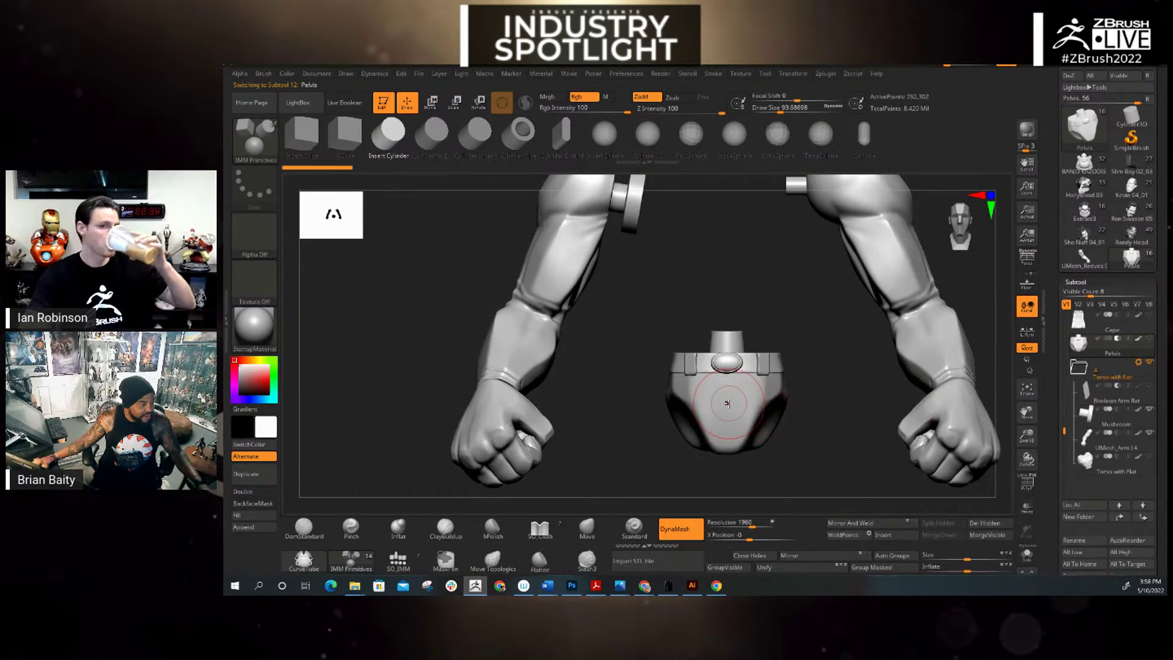
drag(728, 403, 726, 384)
key(ctrl+z)
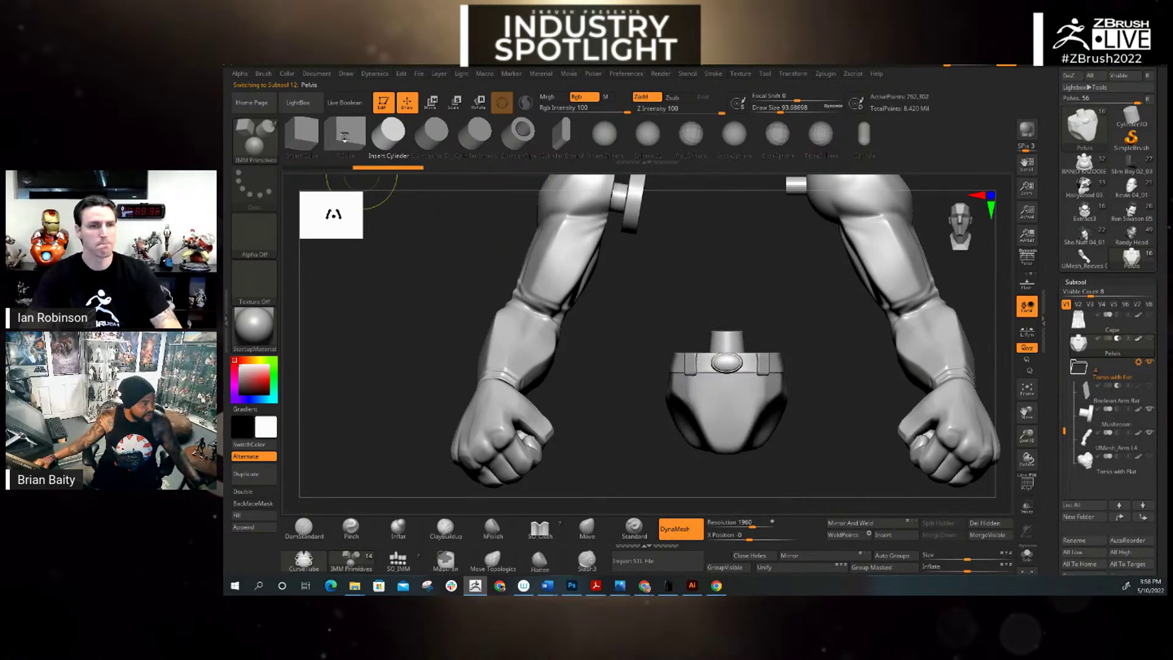
click(345, 133)
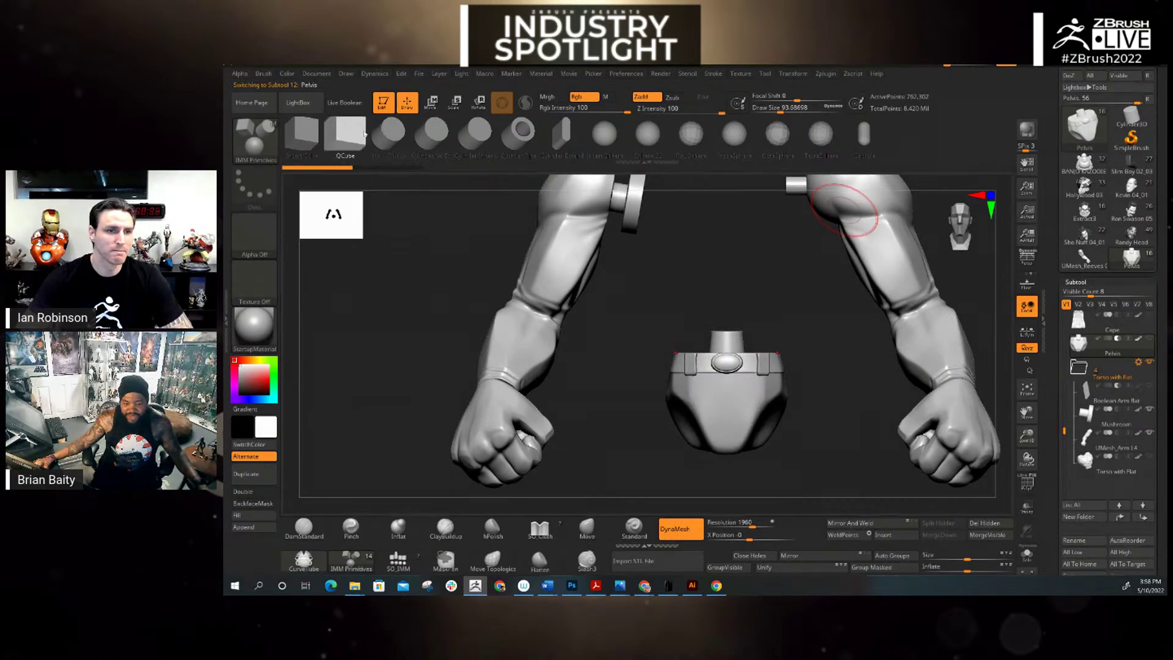
drag(726, 396, 725, 434)
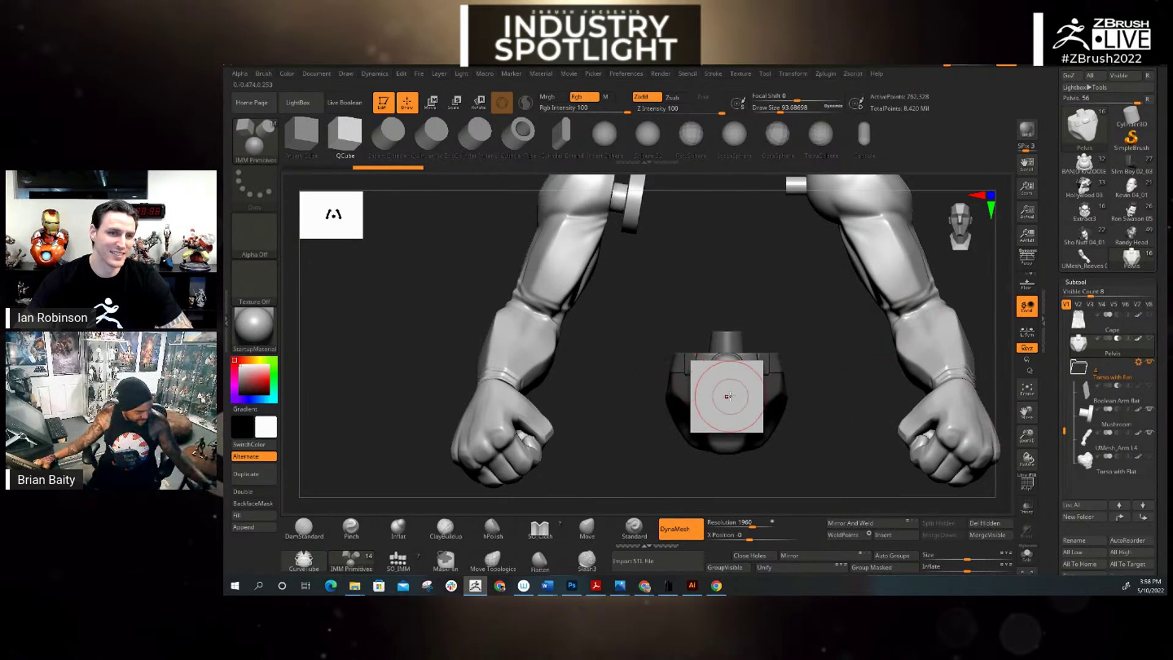
Step: Isolate the inserted cube by hiding the rest of the Pelvis mesh and try to split off the hidden part
key(ctrl+shift)
mouse_move(854, 398)
mouse_down()
mouse_move(867, 319)
mouse_move(849, 397)
mouse_up()
drag(837, 347, 838, 449)
ctrl+shift+click(727, 360)
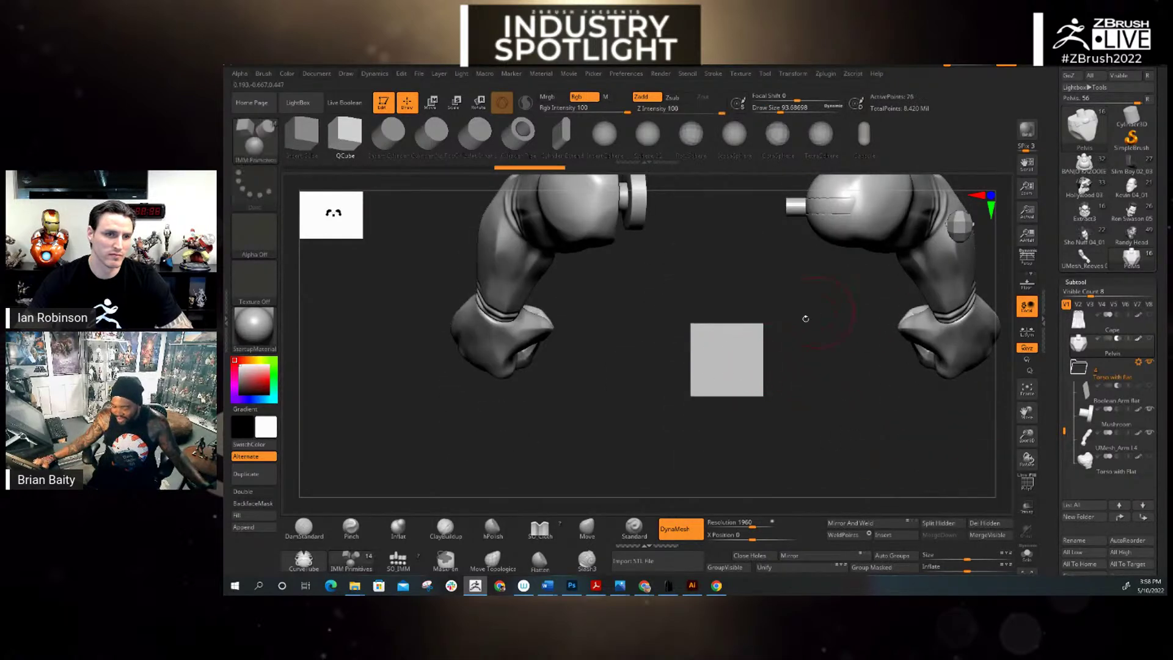
click(949, 523)
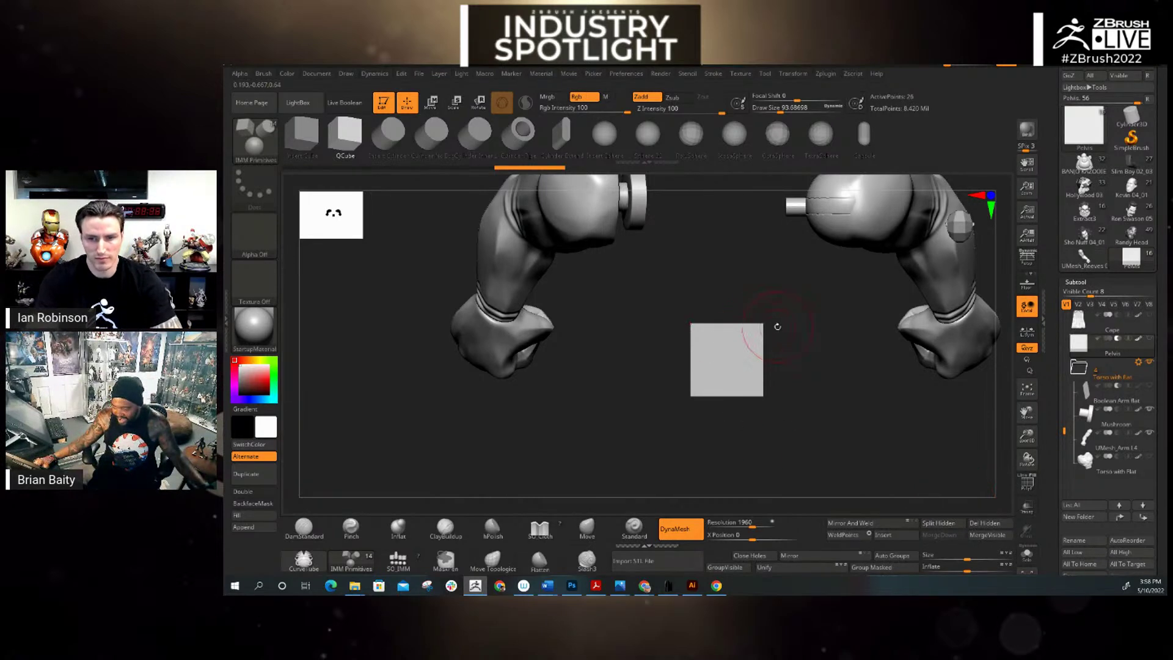
click(826, 74)
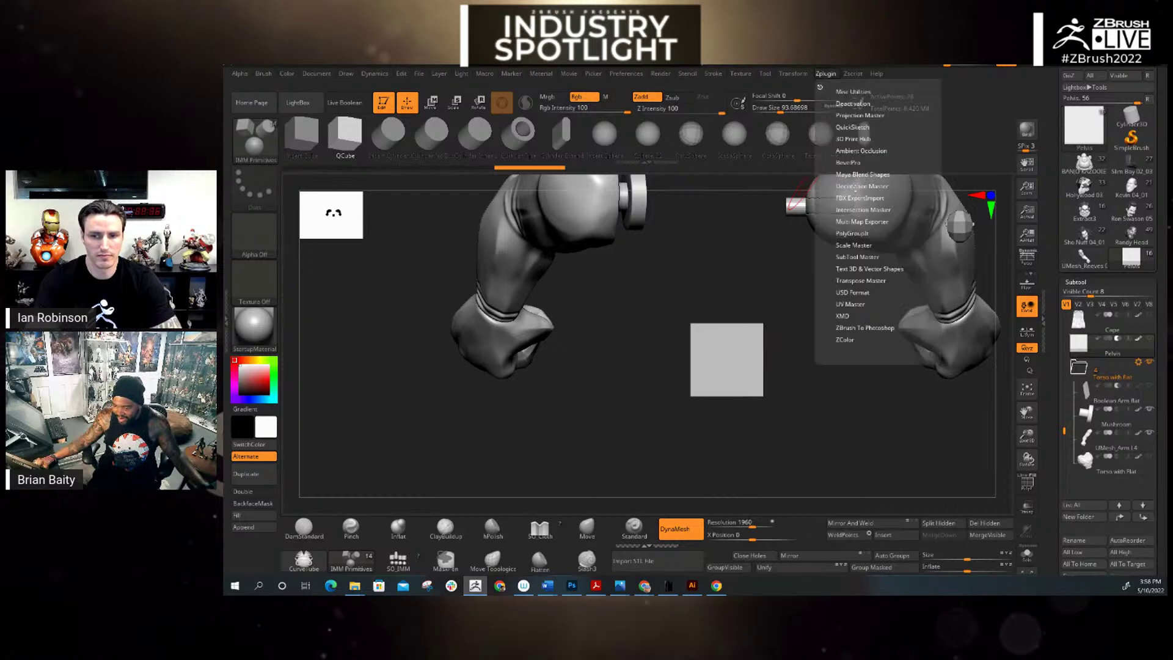
click(794, 74)
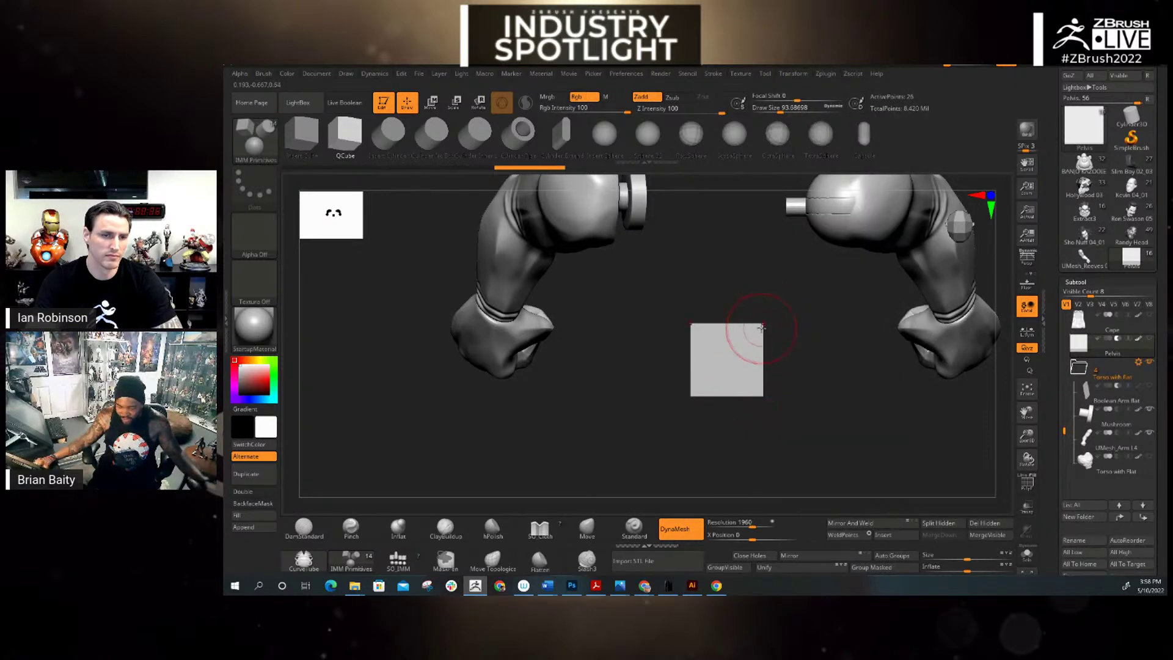
drag(823, 410, 791, 336)
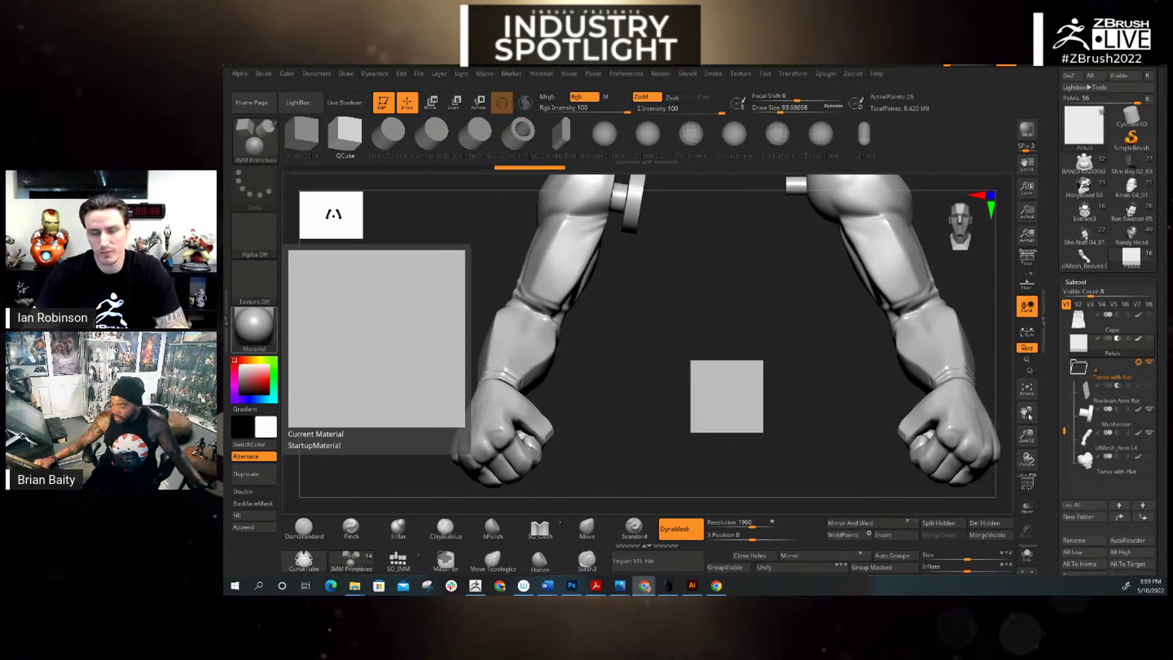
Step: Frame the shoulder joints closely and make the disk shoulder subtool at the arm's peg active
mouse_move(1027, 435)
mouse_down()
mouse_move(1027, 405)
mouse_move(1027, 427)
mouse_move(1027, 418)
mouse_up()
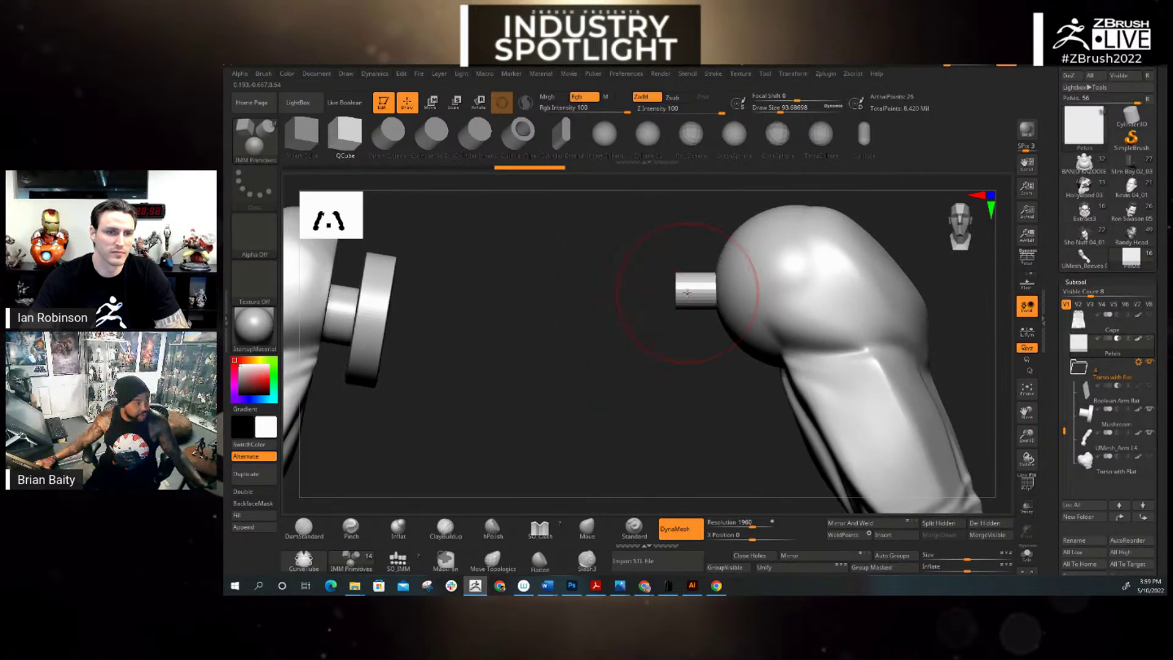
drag(701, 350, 688, 349)
key(ctrl)
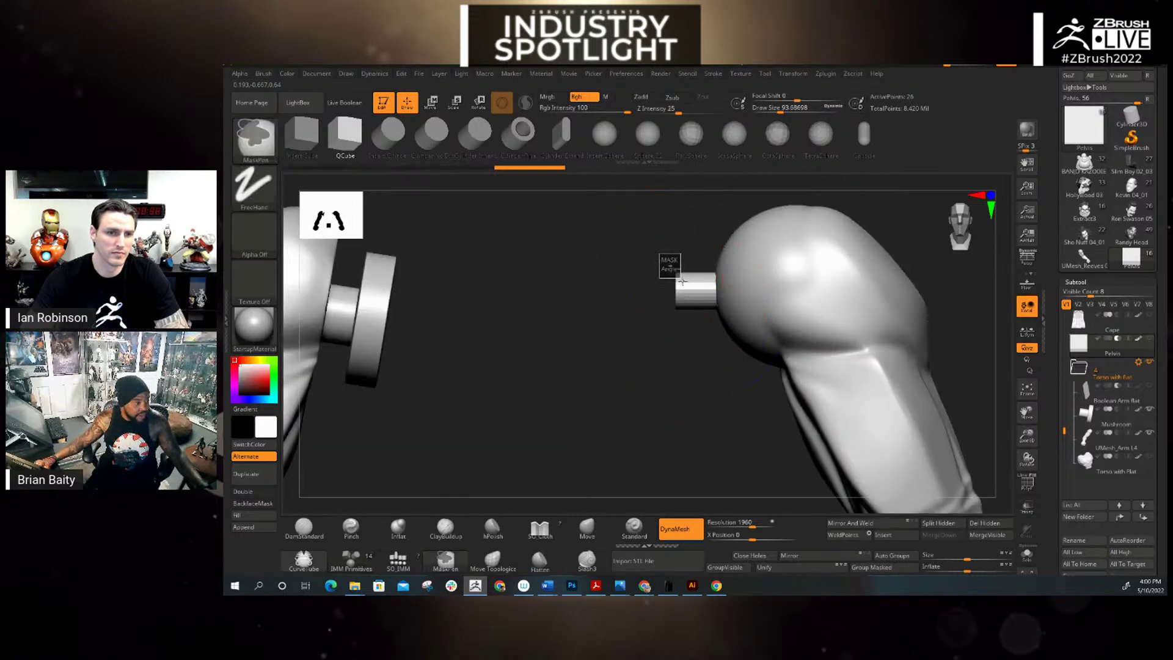
ctrl+drag(683, 281, 700, 322)
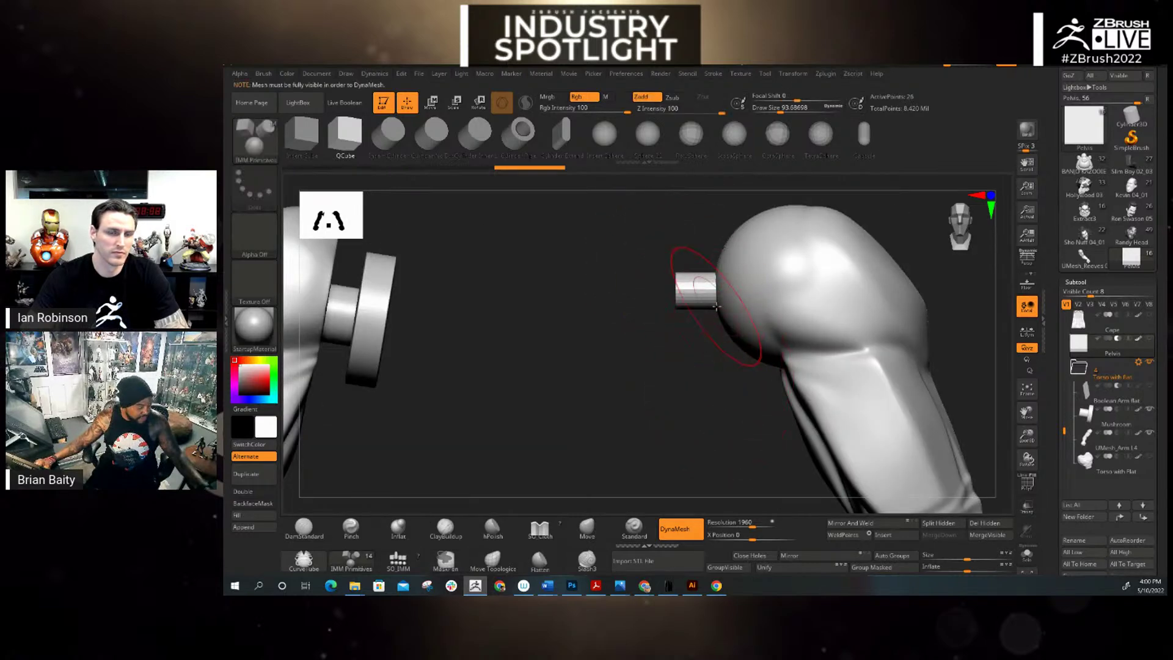
alt+click(694, 289)
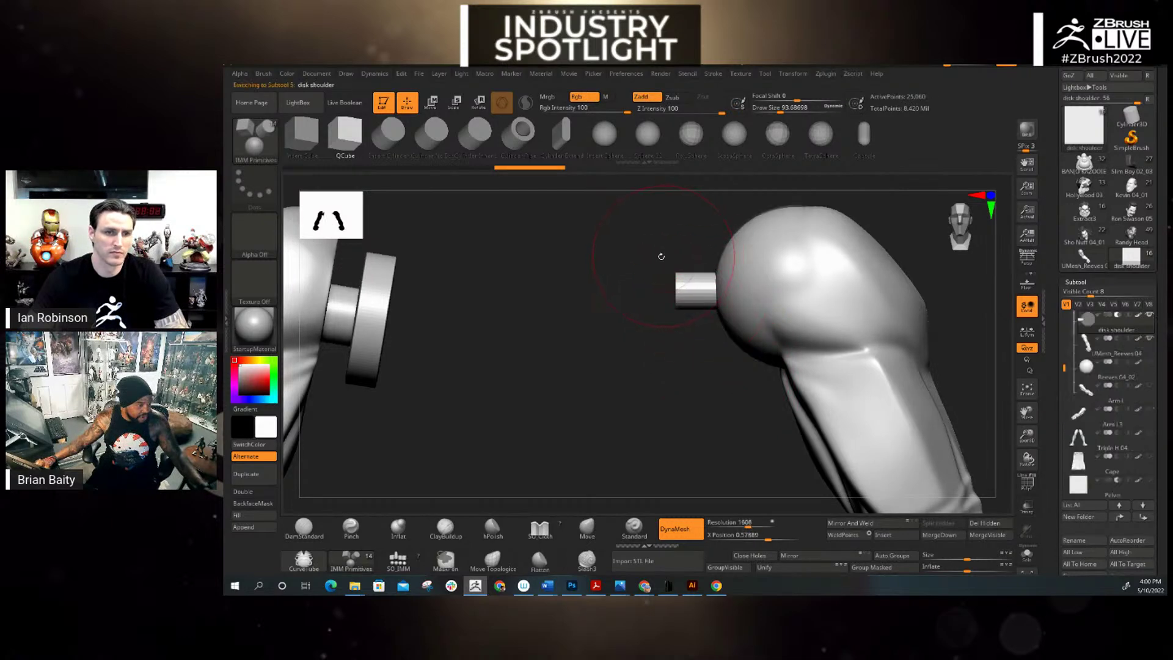
Step: Mask the shoulder peg except for its outer end and try to inflate the unmasked part
ctrl+drag(652, 242, 692, 334)
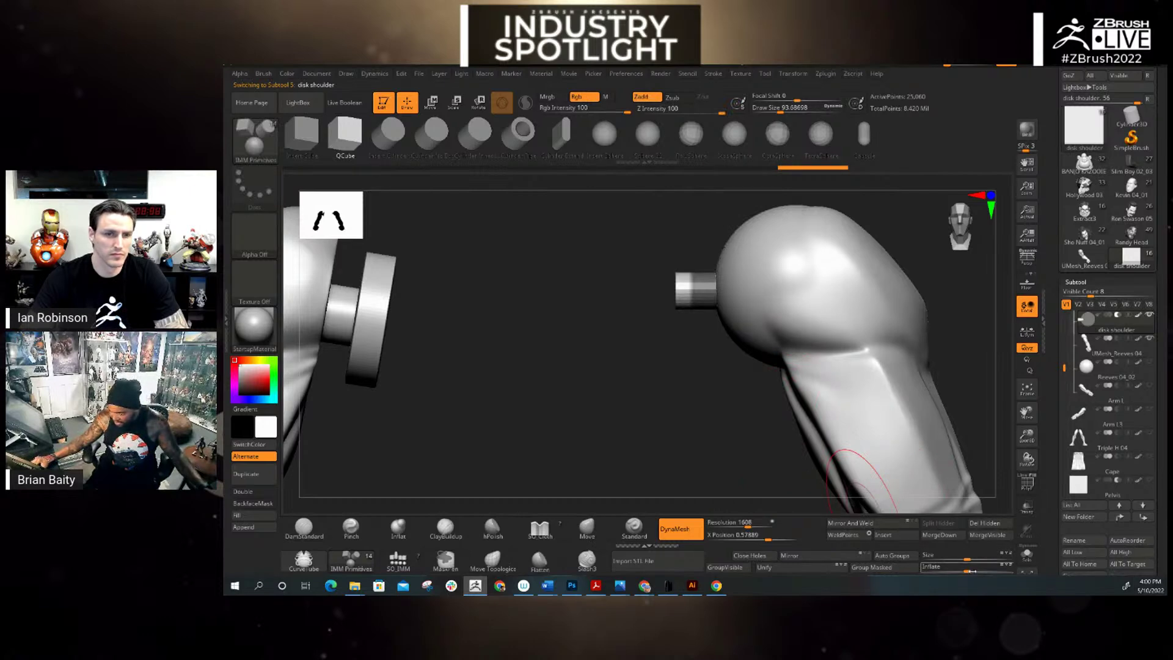
drag(973, 571, 969, 572)
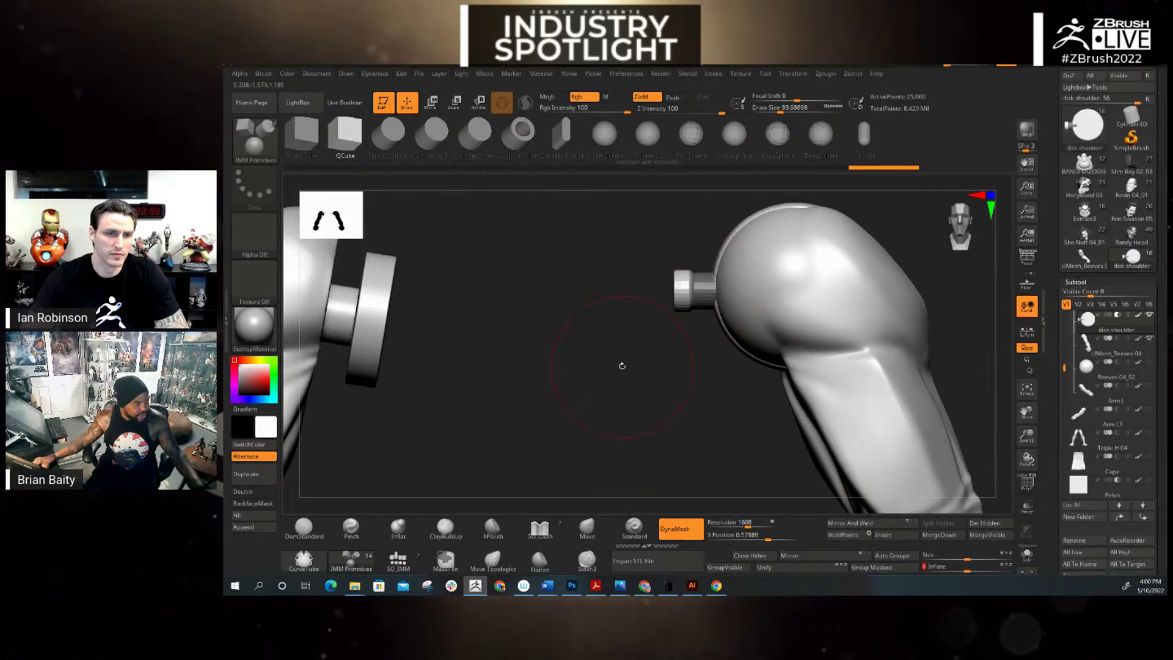
key(ctrl)
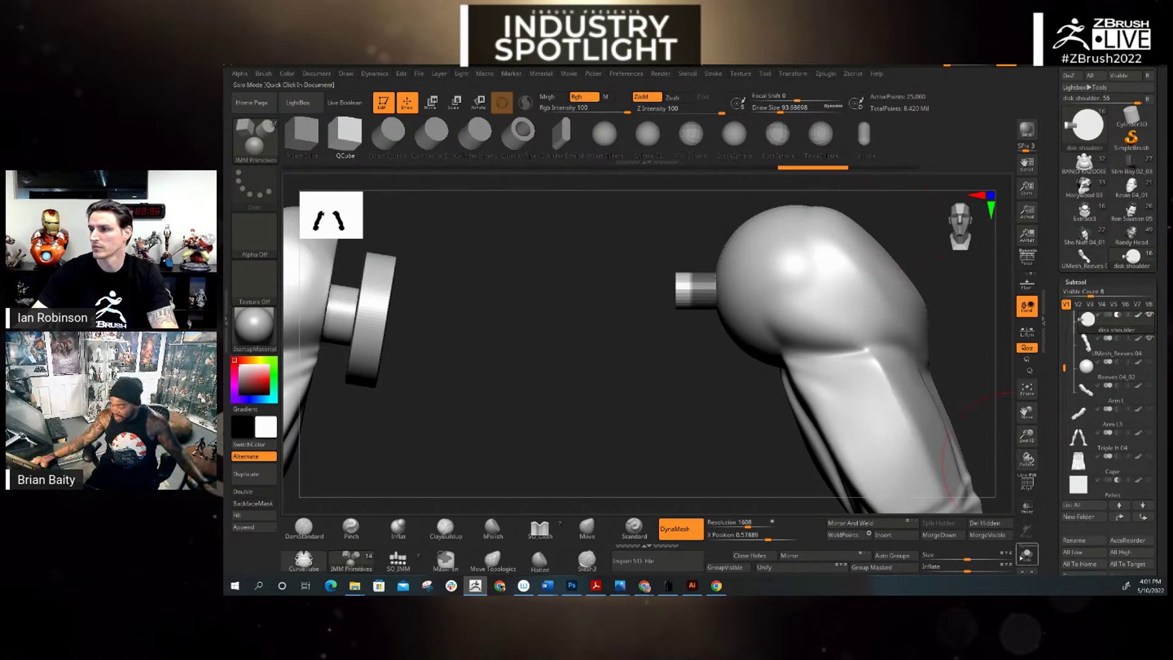
Step: Isolate the disk shoulder subtool, mask its disk, inflate the peg's outer end into a wider cap and clear the mask
click(1026, 553)
ctrl+drag(916, 203, 697, 416)
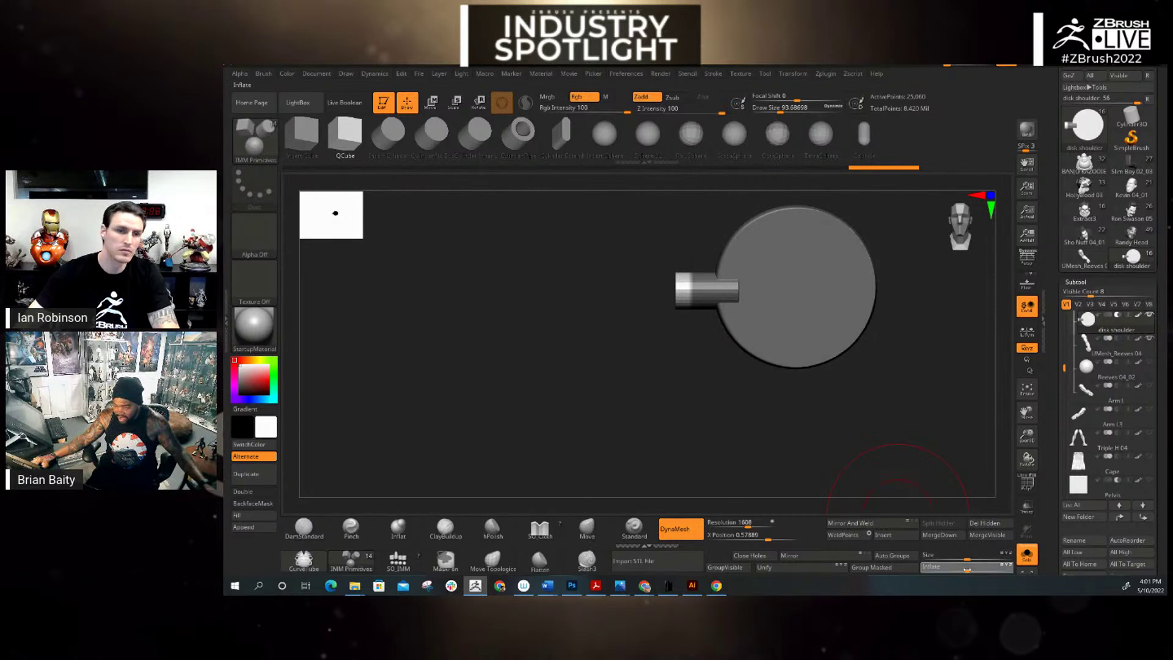
drag(967, 569, 973, 568)
mouse_move(935, 484)
mouse_down()
mouse_move(864, 437)
mouse_move(812, 435)
mouse_up()
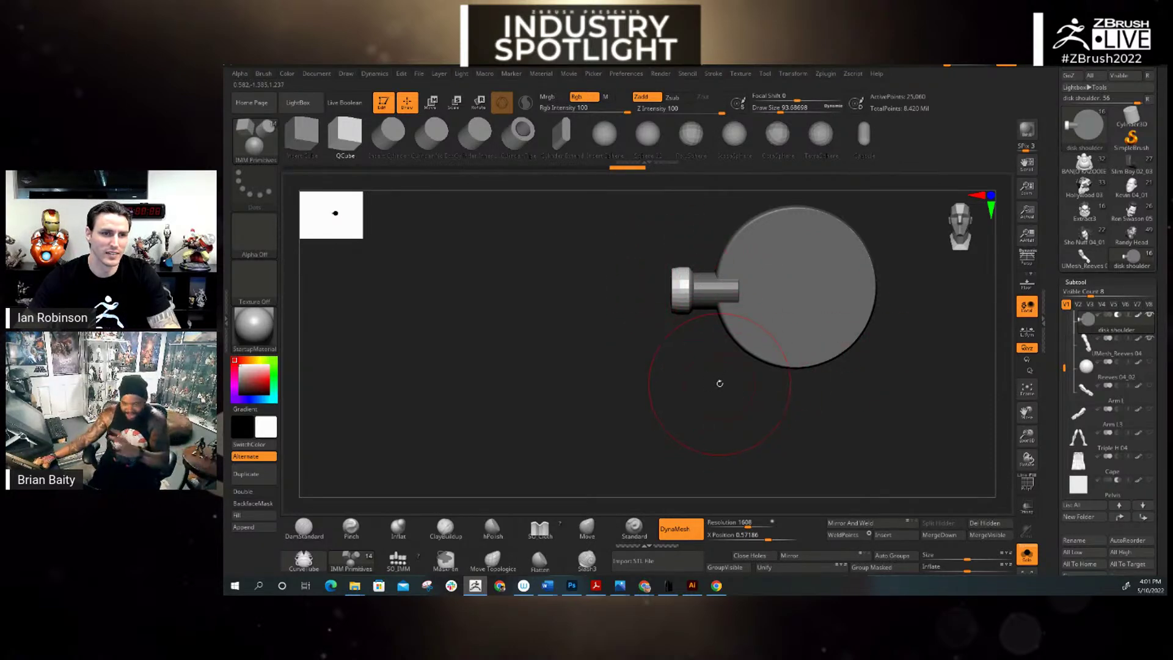
mouse_move(719, 383)
mouse_down()
mouse_move(712, 398)
mouse_move(964, 412)
mouse_move(951, 445)
mouse_move(885, 427)
mouse_move(859, 450)
mouse_move(892, 445)
mouse_up()
ctrl+click(885, 445)
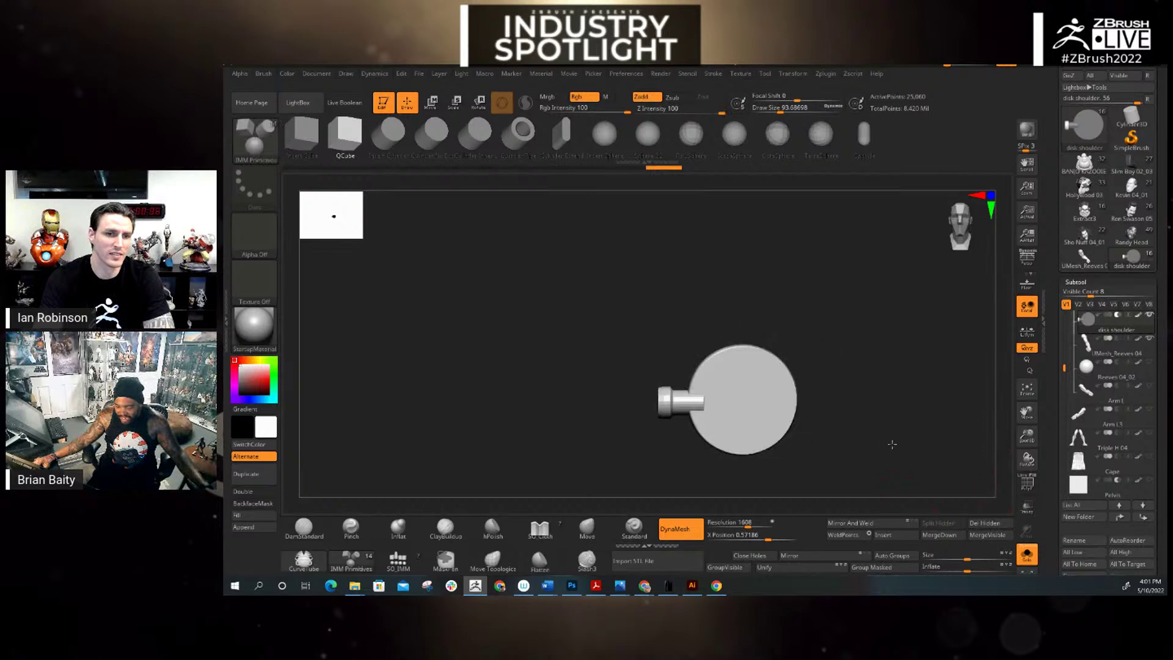
Step: Mask only the disk by isolating and masking the peg, restoring the full mesh and inverting the mask
key(ctrl+shift)
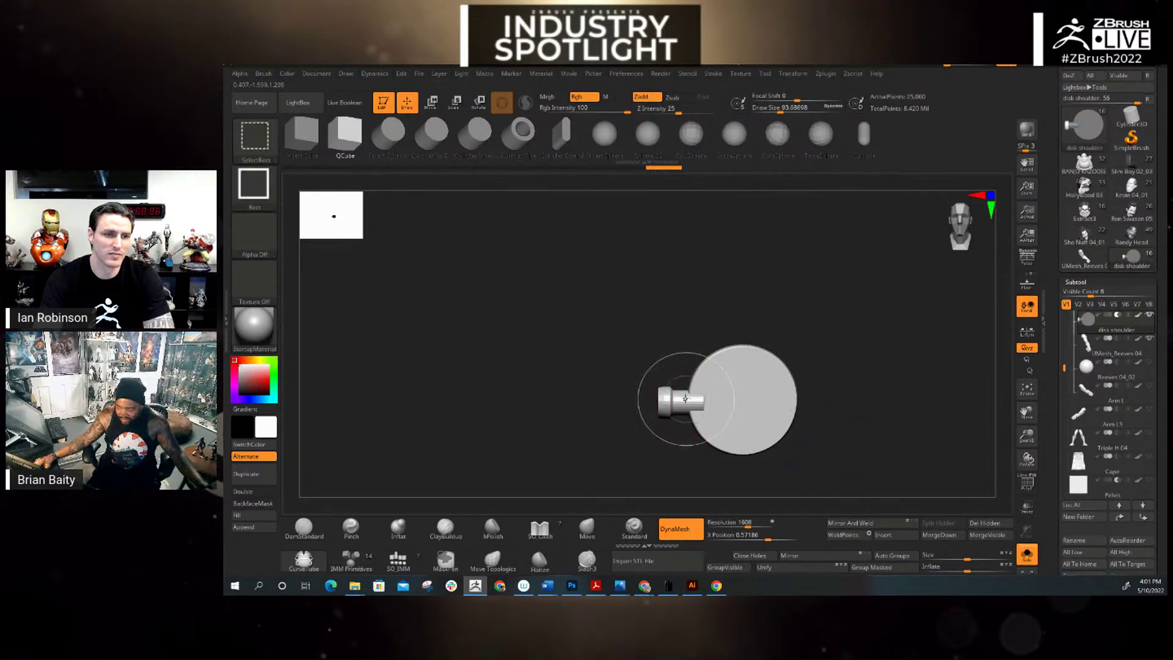
ctrl+shift+click(685, 398)
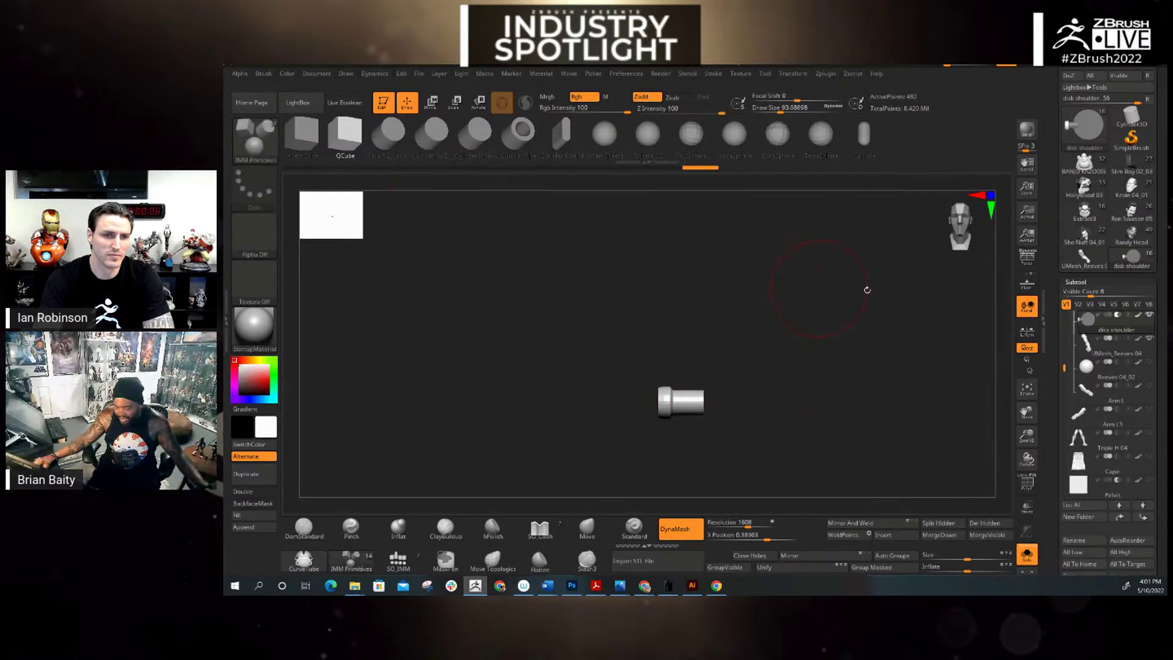
ctrl+drag(870, 262, 551, 462)
ctrl+shift+click(849, 439)
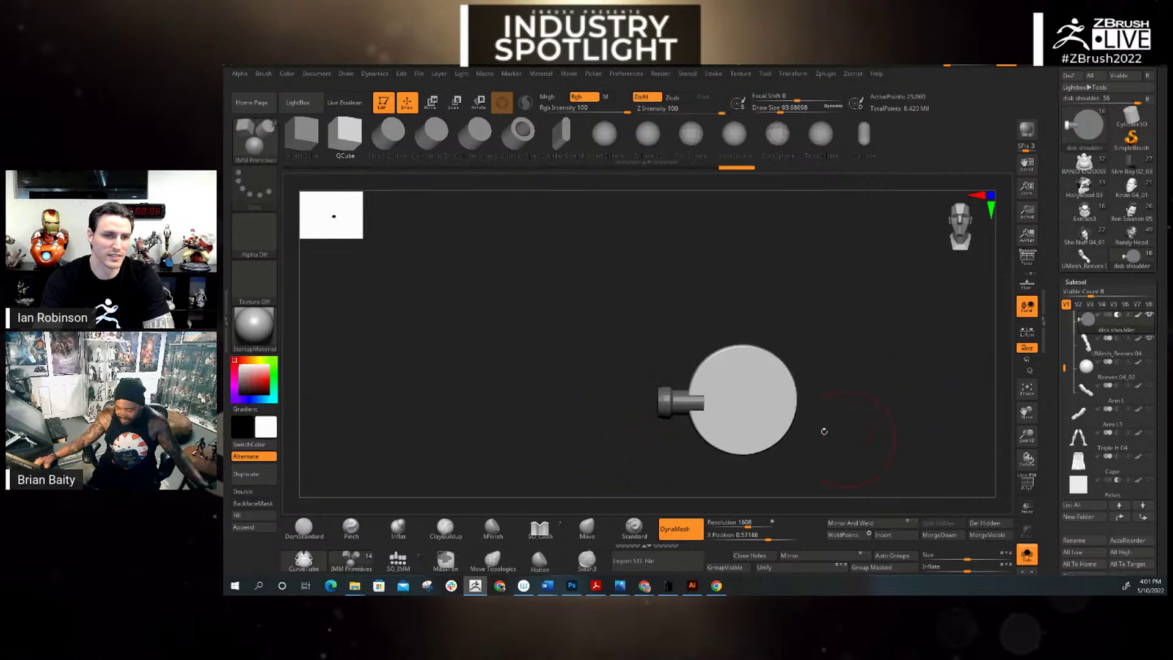
ctrl+click(702, 262)
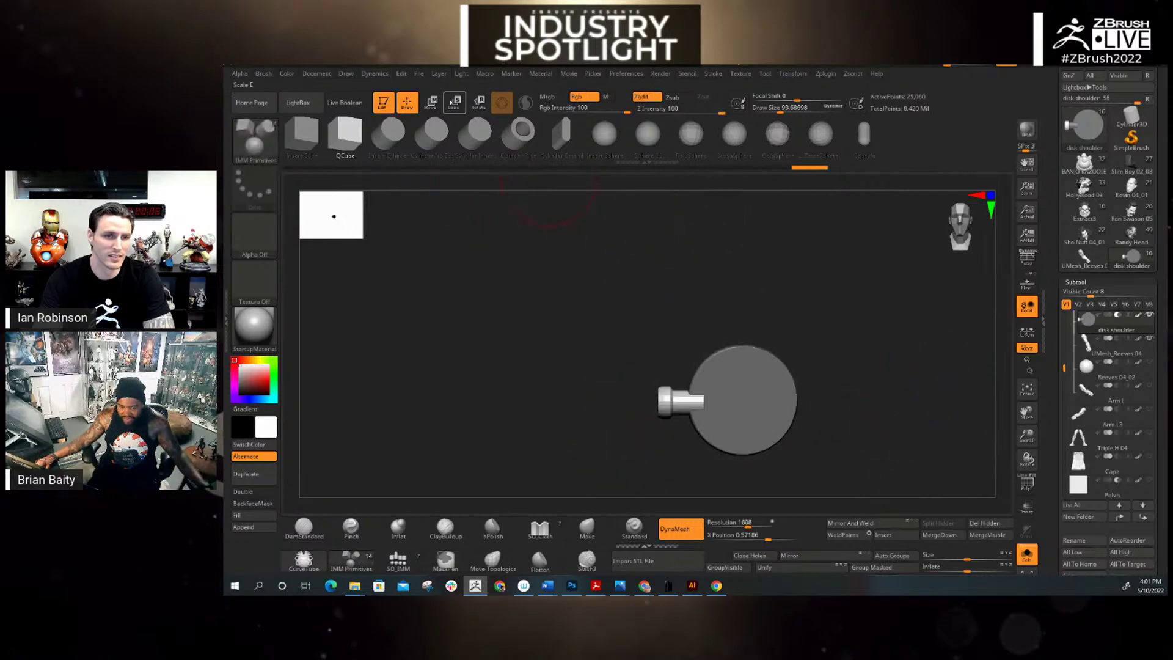
Step: Scale the unmasked peg slightly along its vertical axis, adjusting its round profile from the front and side
click(454, 102)
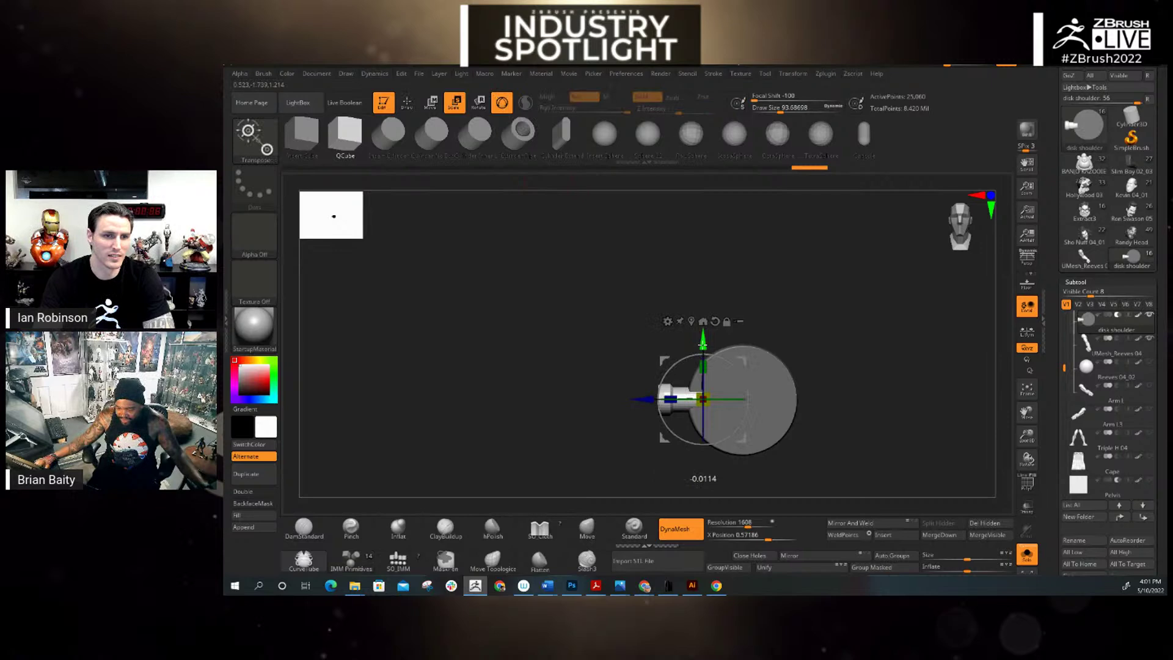
drag(702, 345, 702, 343)
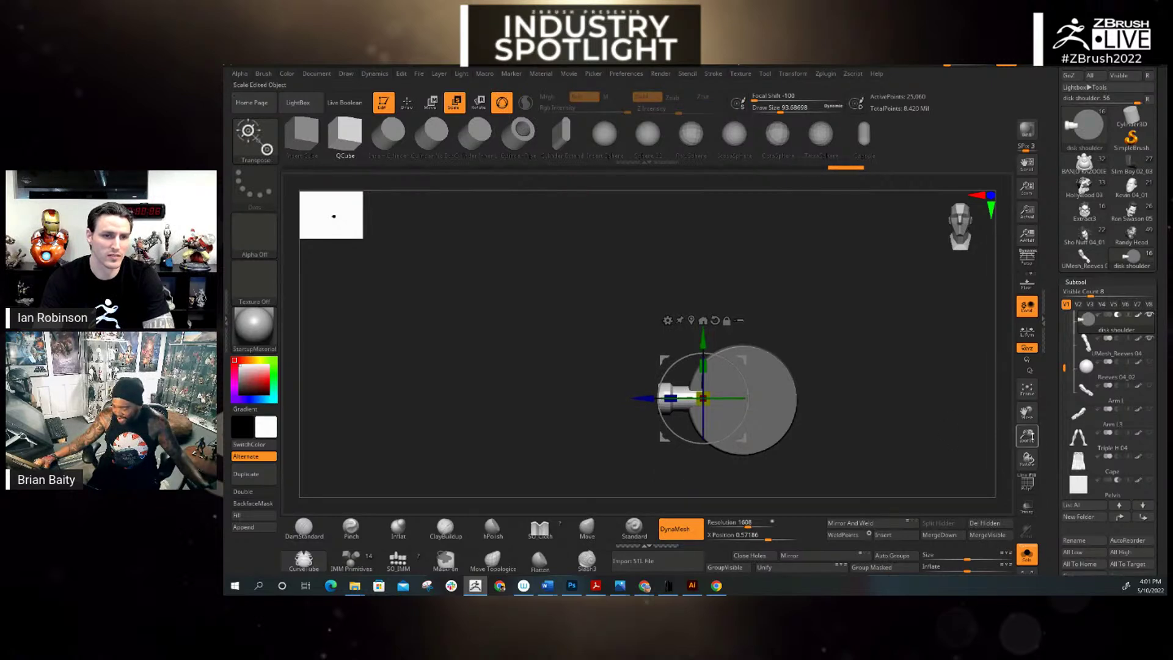
drag(1027, 435, 1023, 488)
drag(1027, 412, 976, 399)
shift+drag(853, 424, 892, 425)
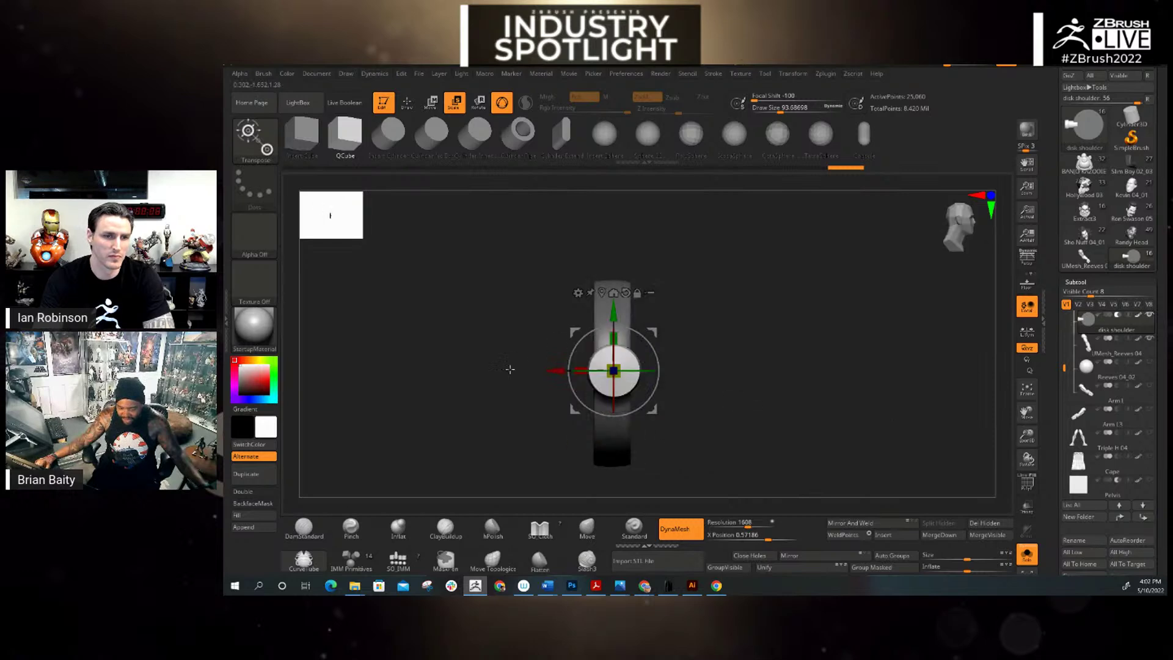
drag(612, 312, 612, 315)
shift+drag(795, 328, 746, 327)
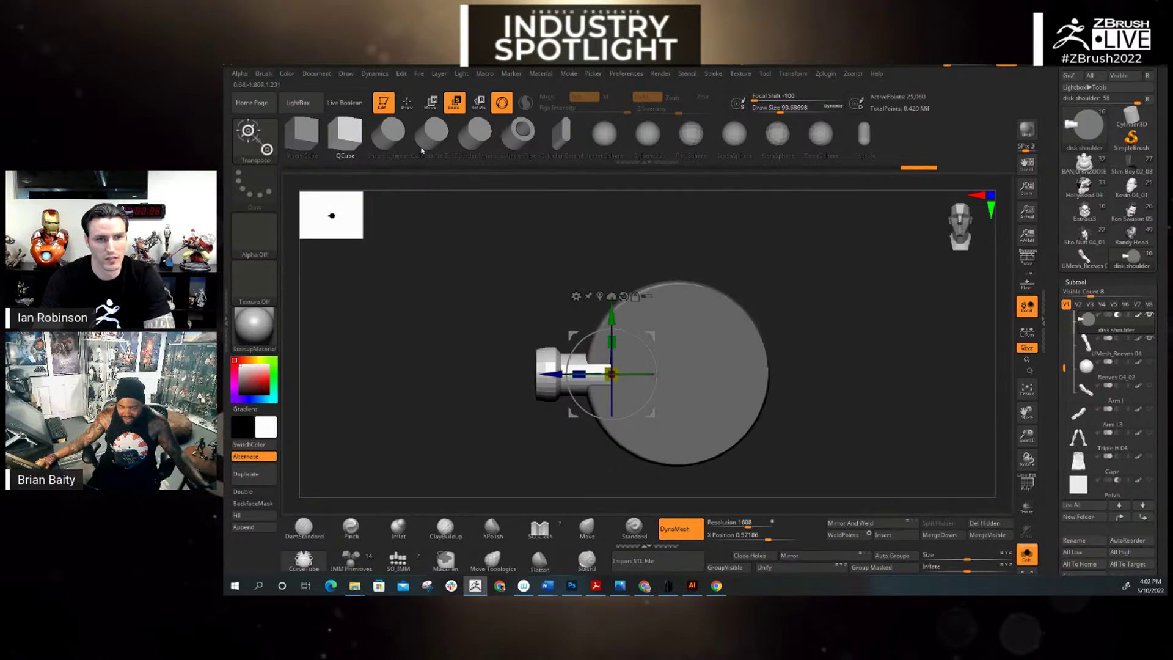
Step: Return to Draw mode, leave Solo and frame both complete arms for comparing the shoulder connectors
click(408, 103)
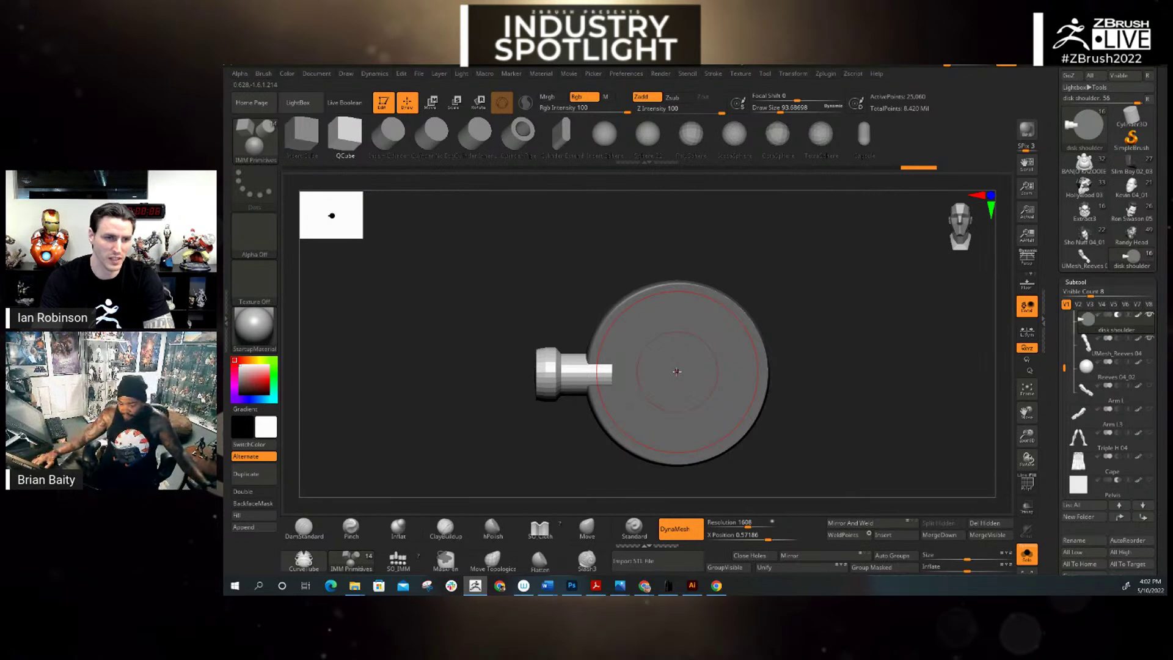
click(1027, 553)
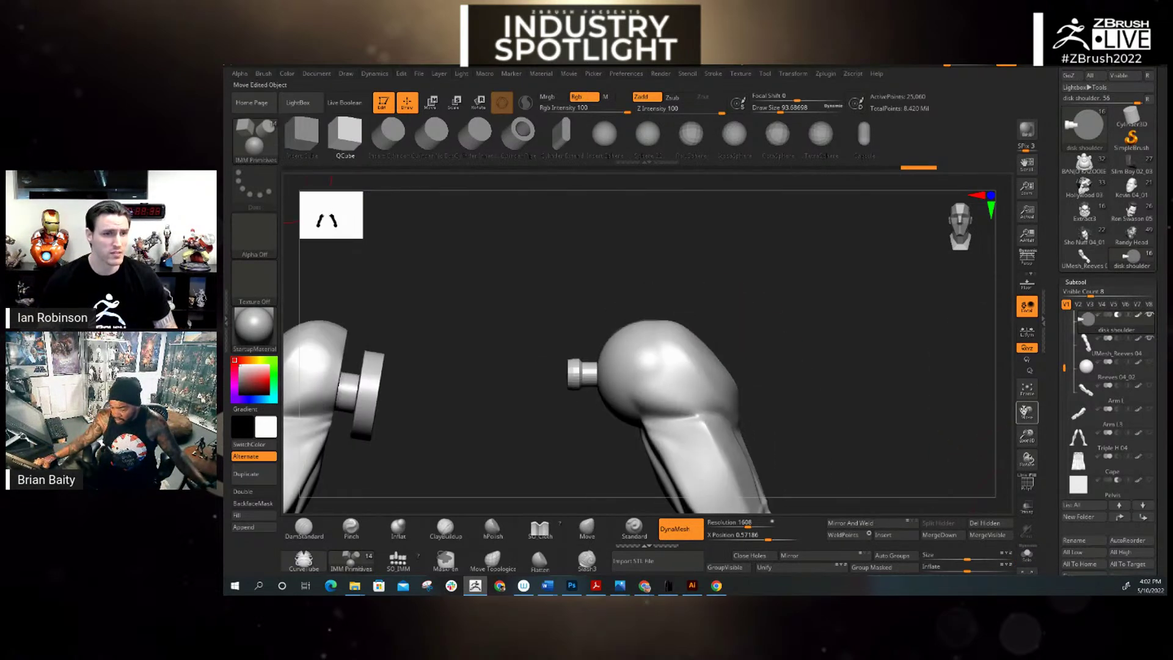
drag(1027, 412, 1099, 327)
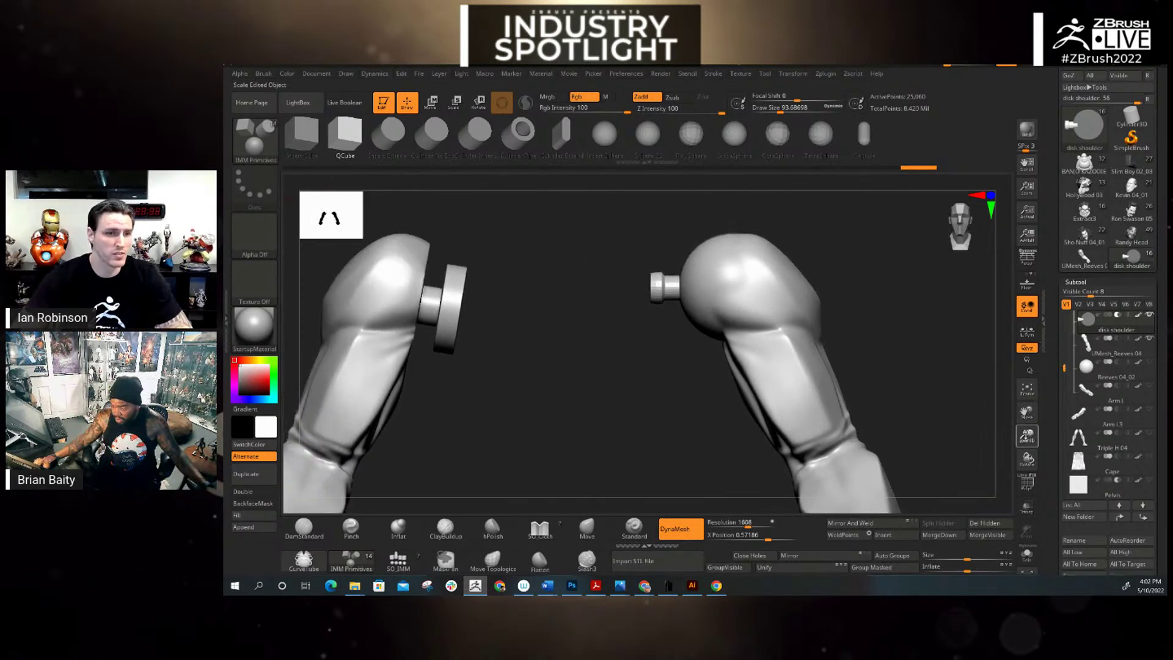
drag(1027, 436, 1027, 412)
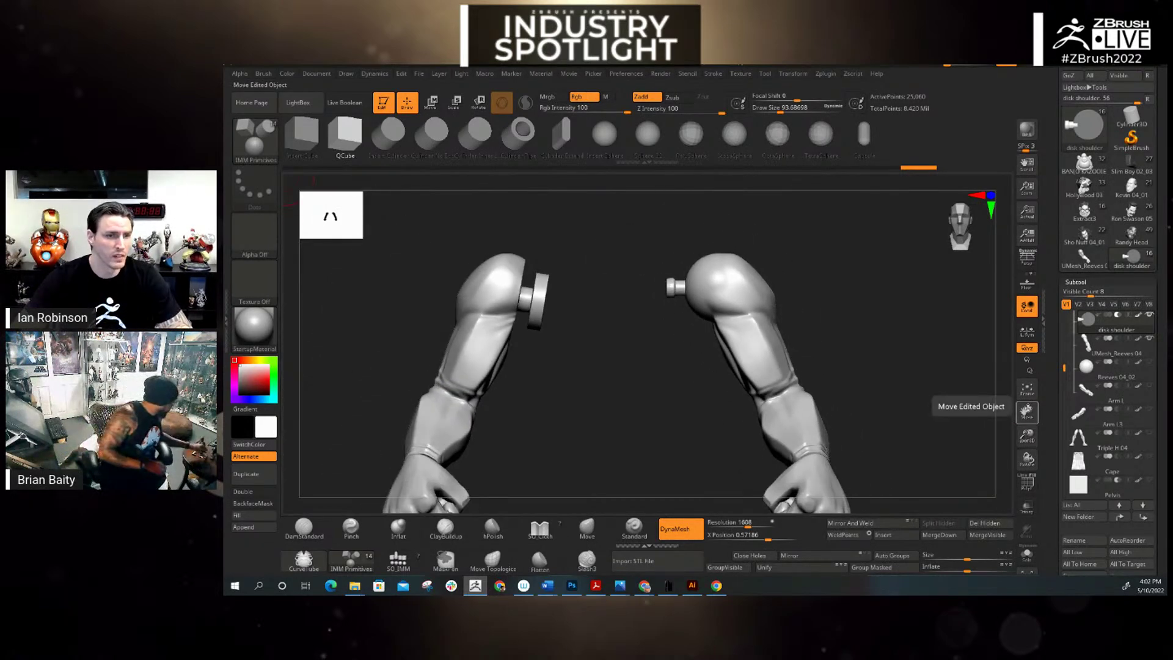
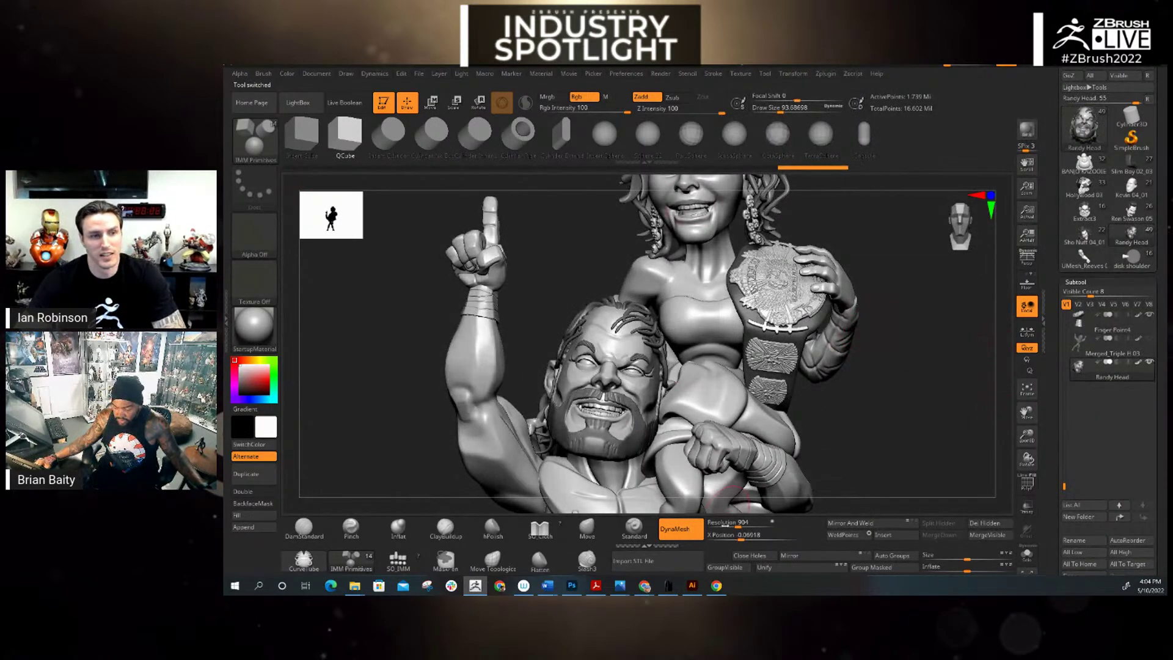
Step: Choose the Move brush for the Randy Head tool and frame the whole two-figure sculpture at a slight angle
click(587, 529)
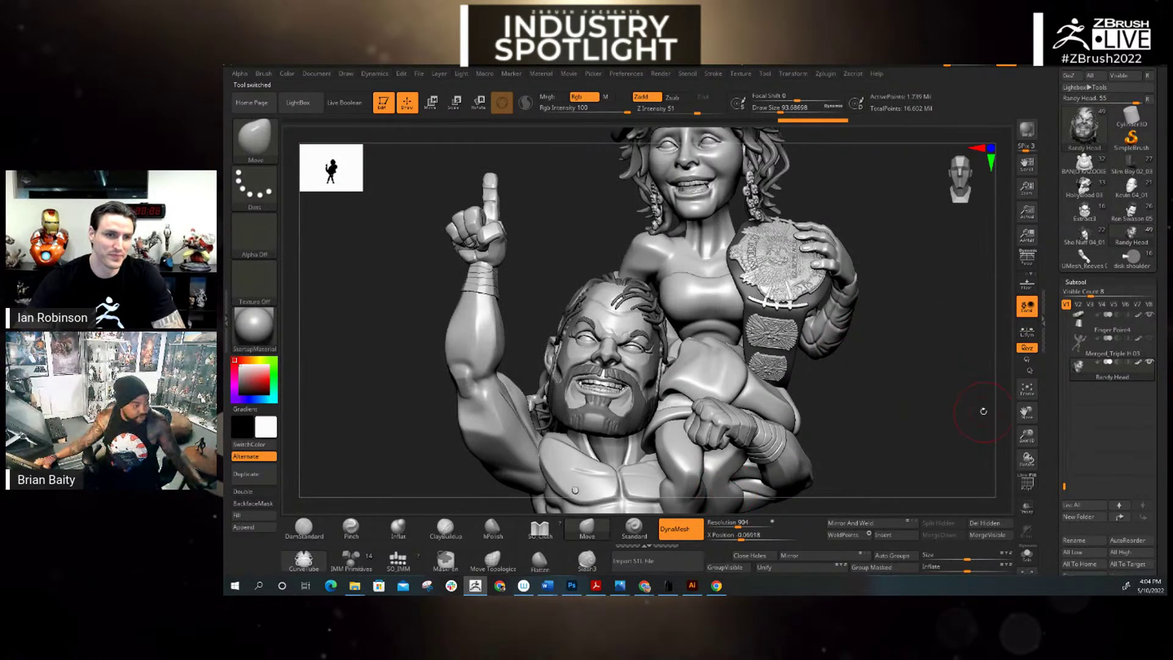
drag(1027, 436, 1039, 326)
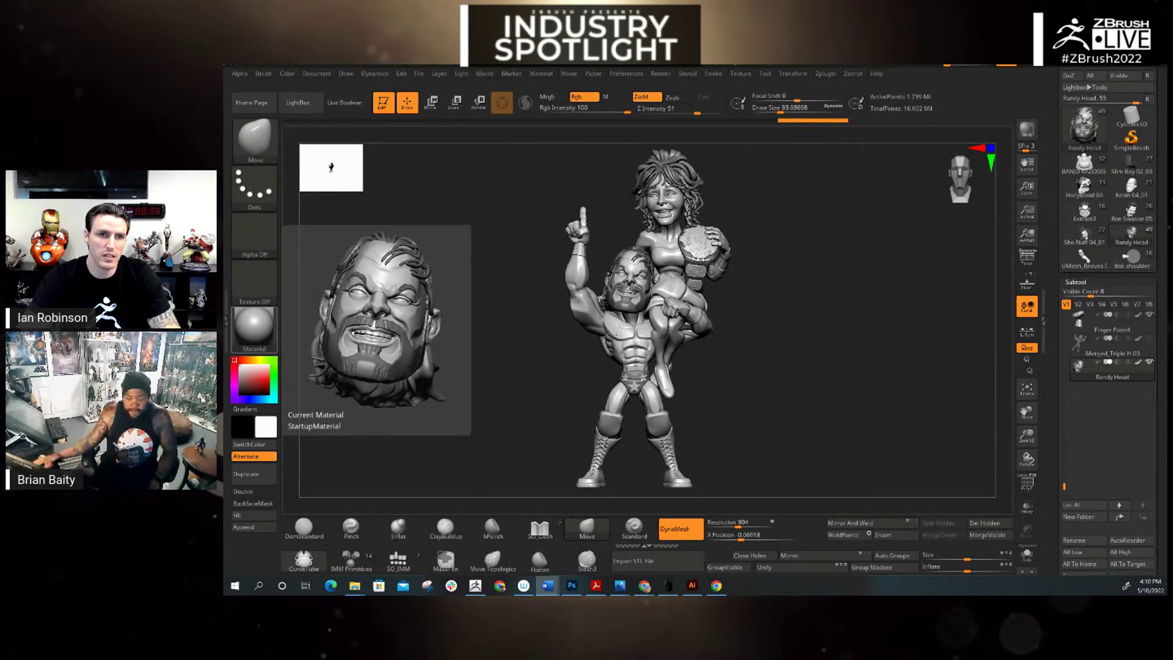
click(843, 347)
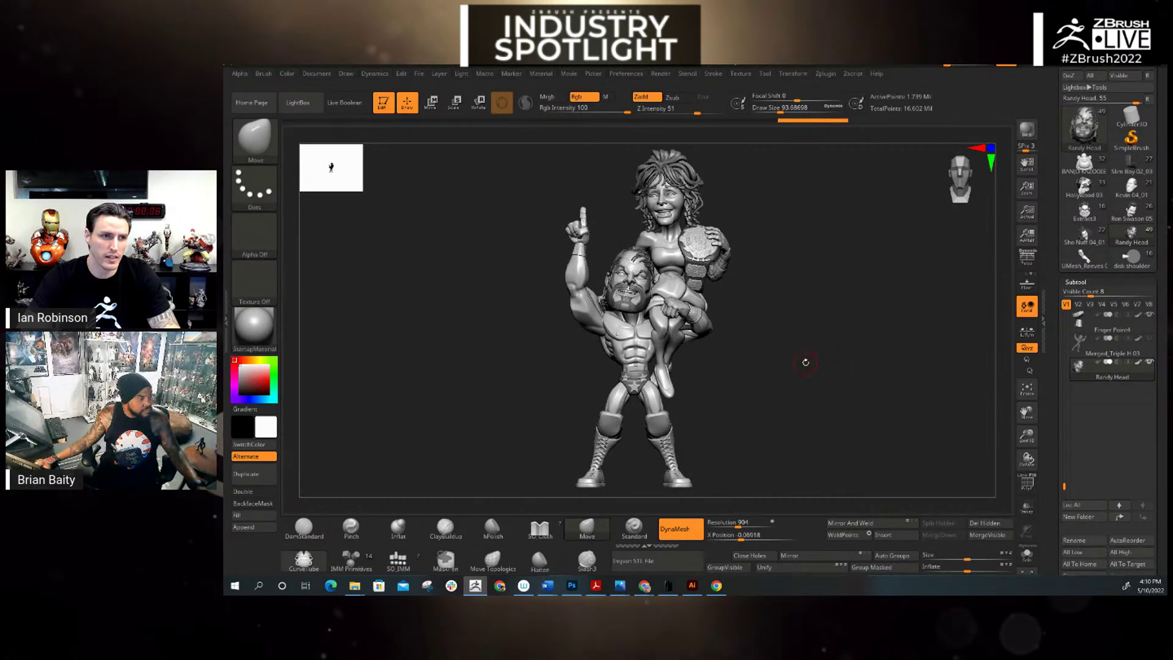
mouse_move(790, 364)
mouse_down()
mouse_move(773, 365)
mouse_move(820, 360)
mouse_move(815, 371)
mouse_up()
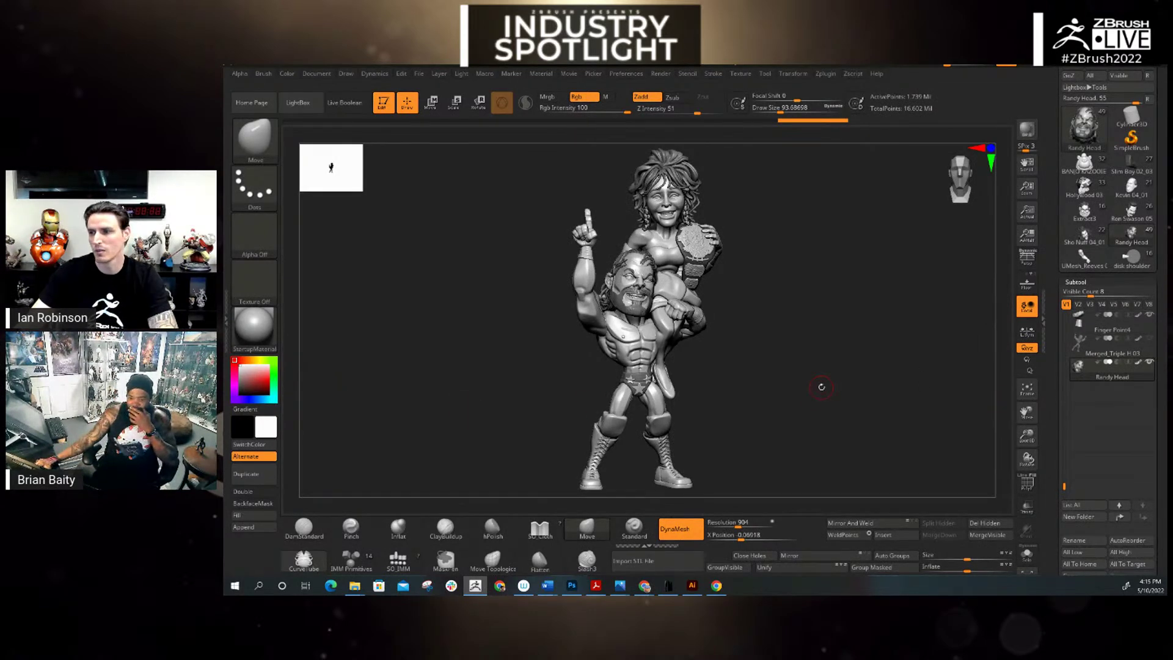
Step: Show the Merged_Triple H 03 subtool beside the two-figure sculpture for comparison, and hide it again
click(1149, 338)
mouse_move(944, 364)
mouse_down()
mouse_move(935, 361)
mouse_move(960, 358)
mouse_up()
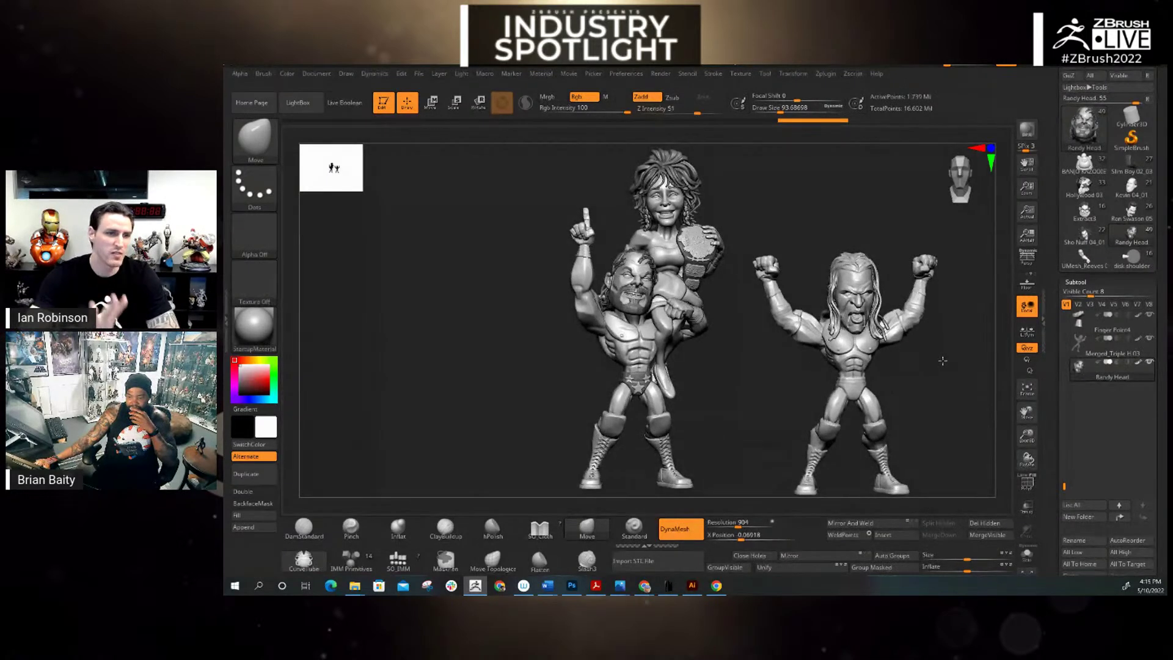
click(1149, 337)
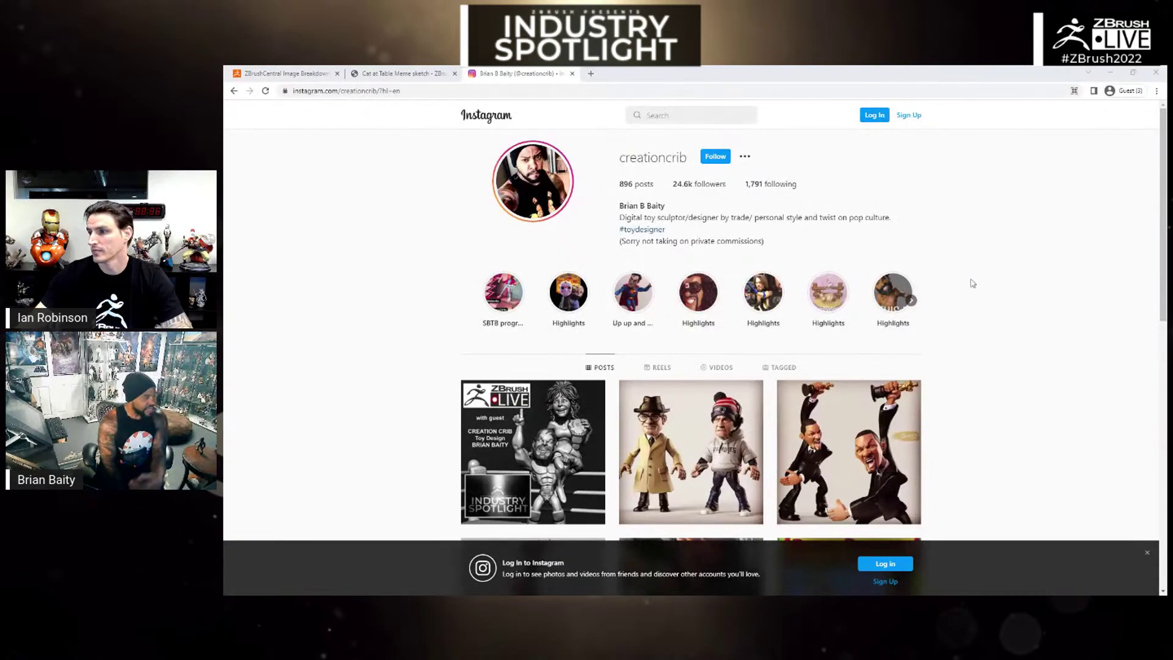
Step: Browse the toy design posts on the creationcrib Instagram profile
scroll(978, 280, down, 1)
scroll(999, 279, down, 4)
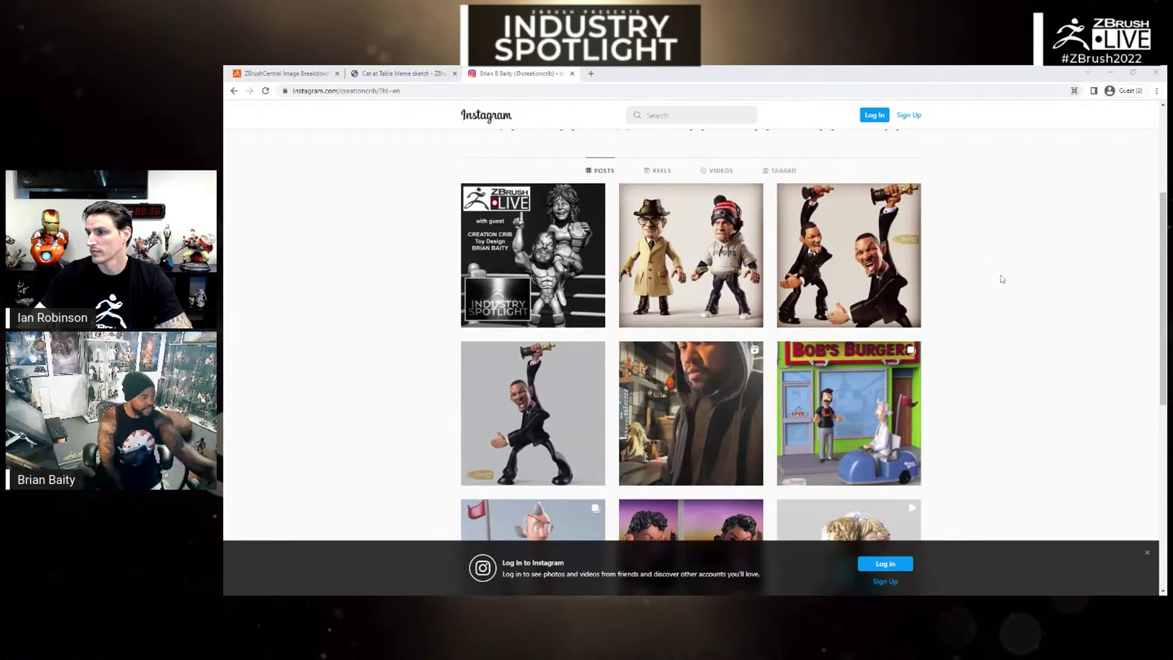
scroll(1002, 279, down, 4)
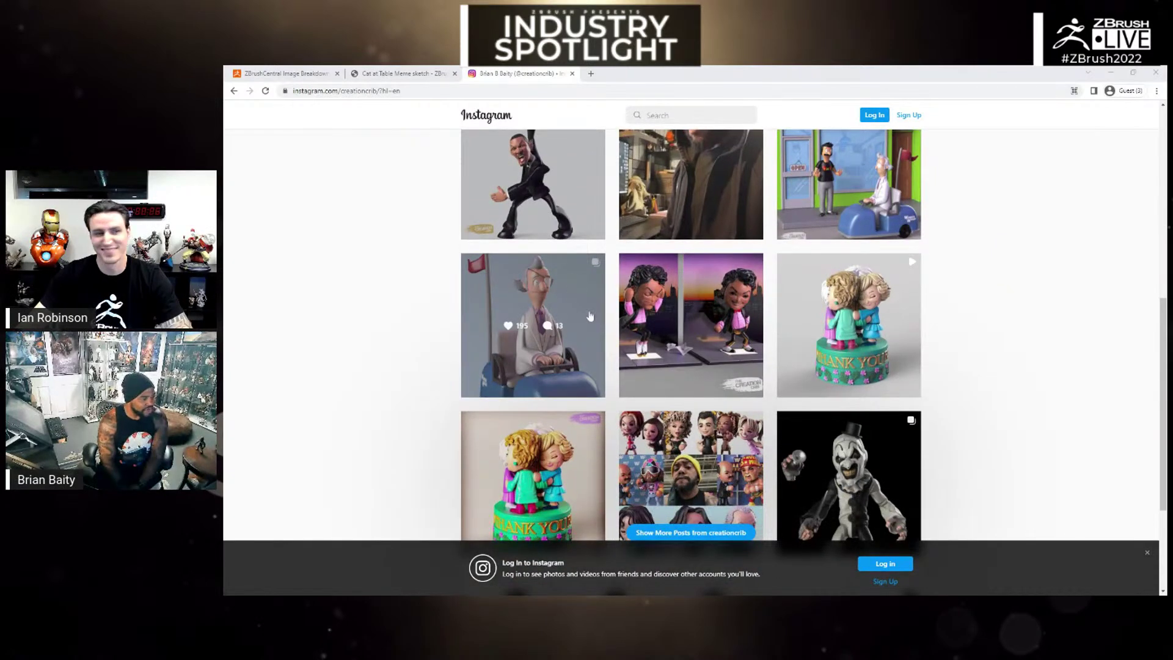
scroll(957, 320, down, 3)
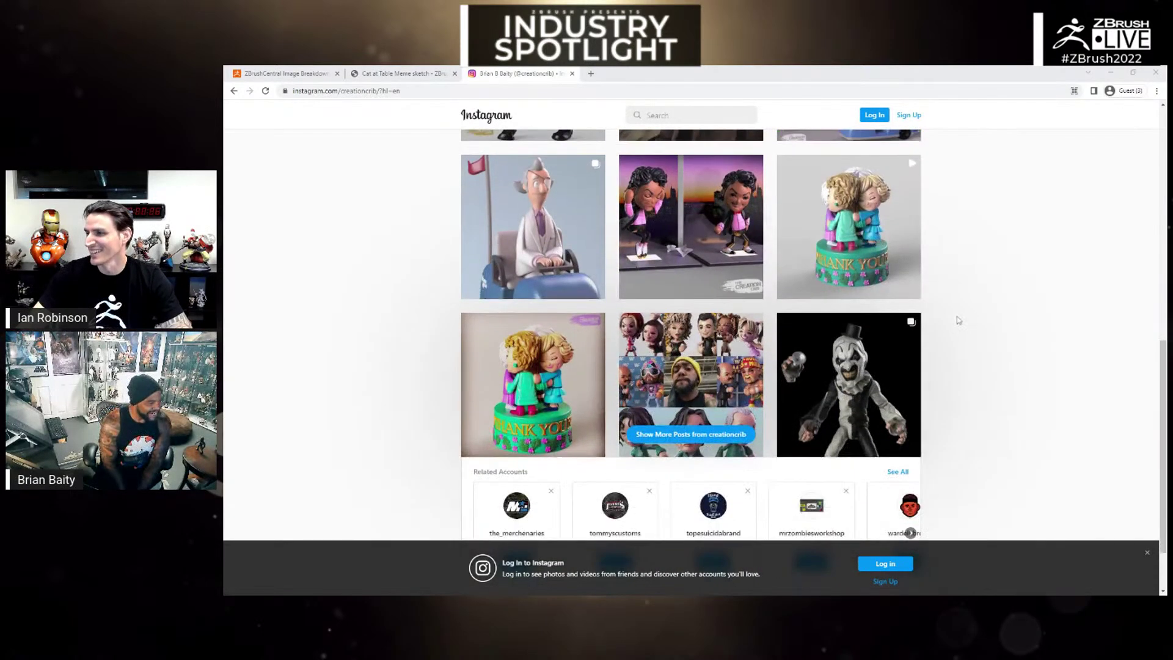
scroll(960, 319, up, 5)
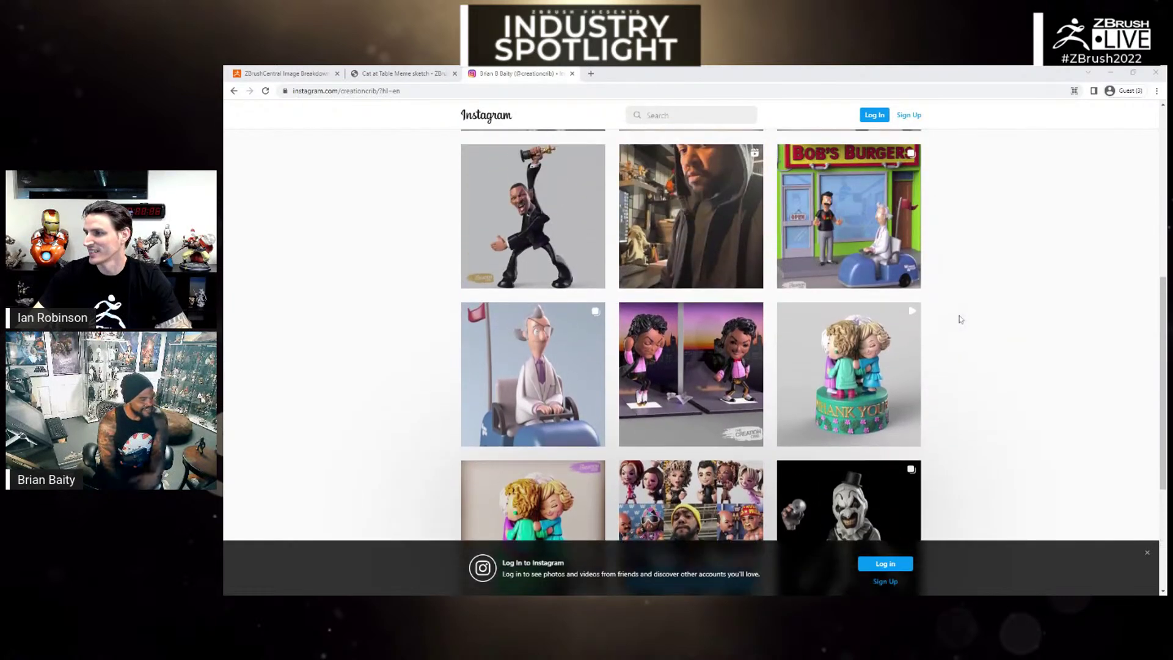
Step: Dismiss the Instagram login prompt and login banner, and return to the newest posts of the profile
click(917, 250)
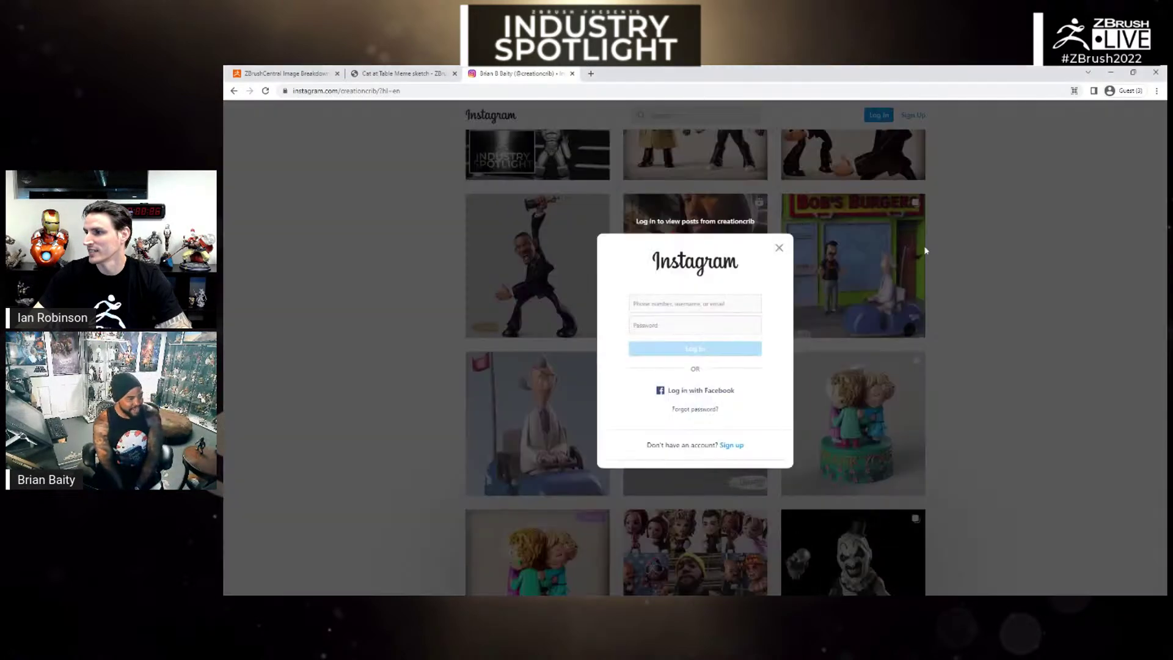
click(784, 252)
scroll(960, 275, up, 4)
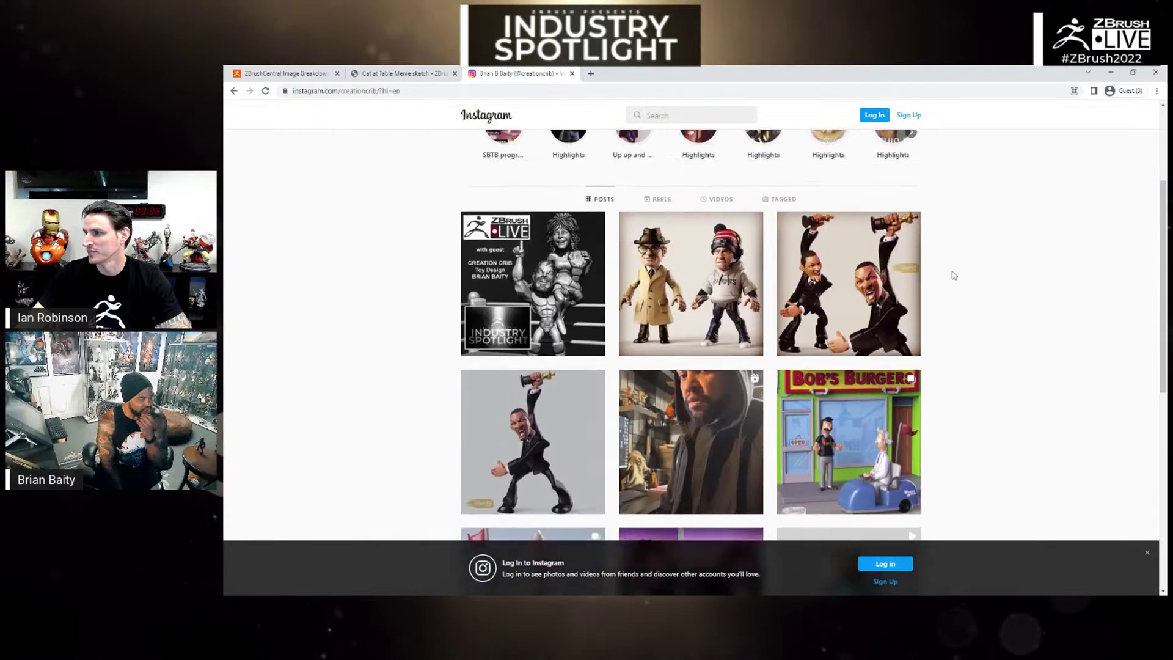
scroll(954, 276, down, 1)
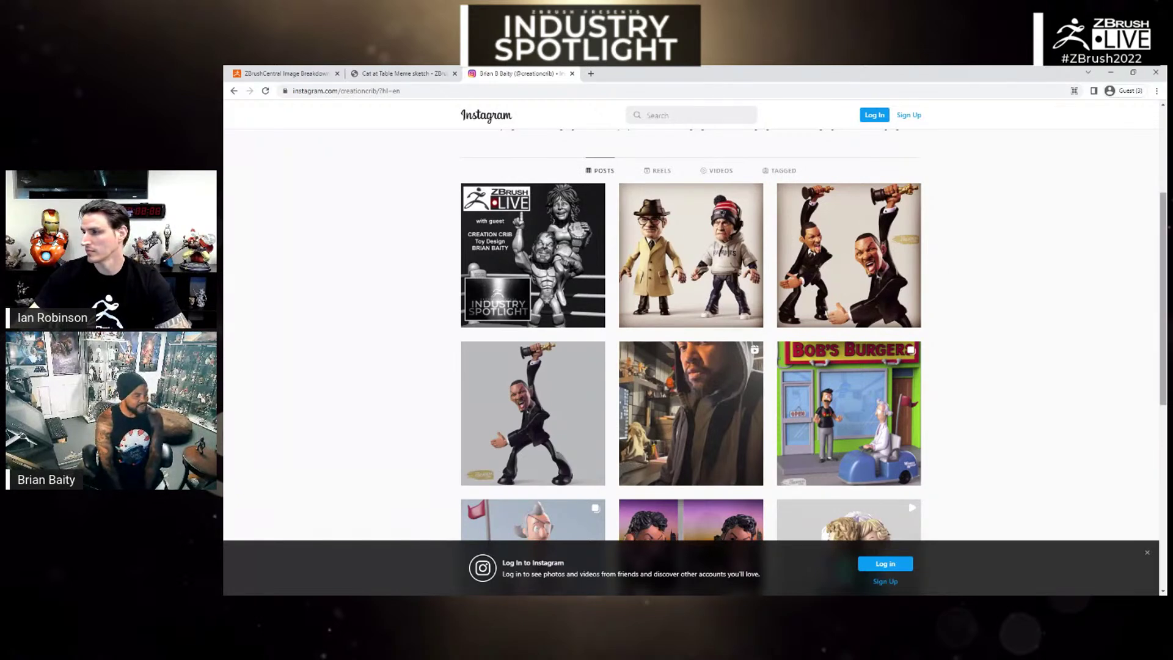
click(1147, 553)
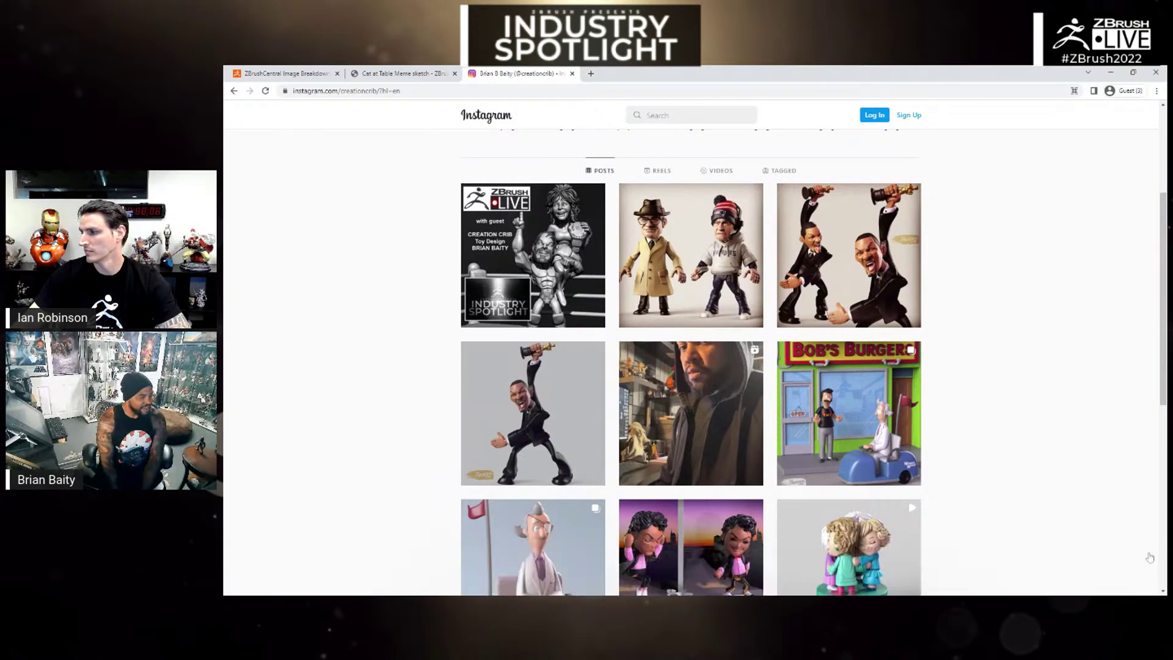
scroll(1122, 492, down, 1)
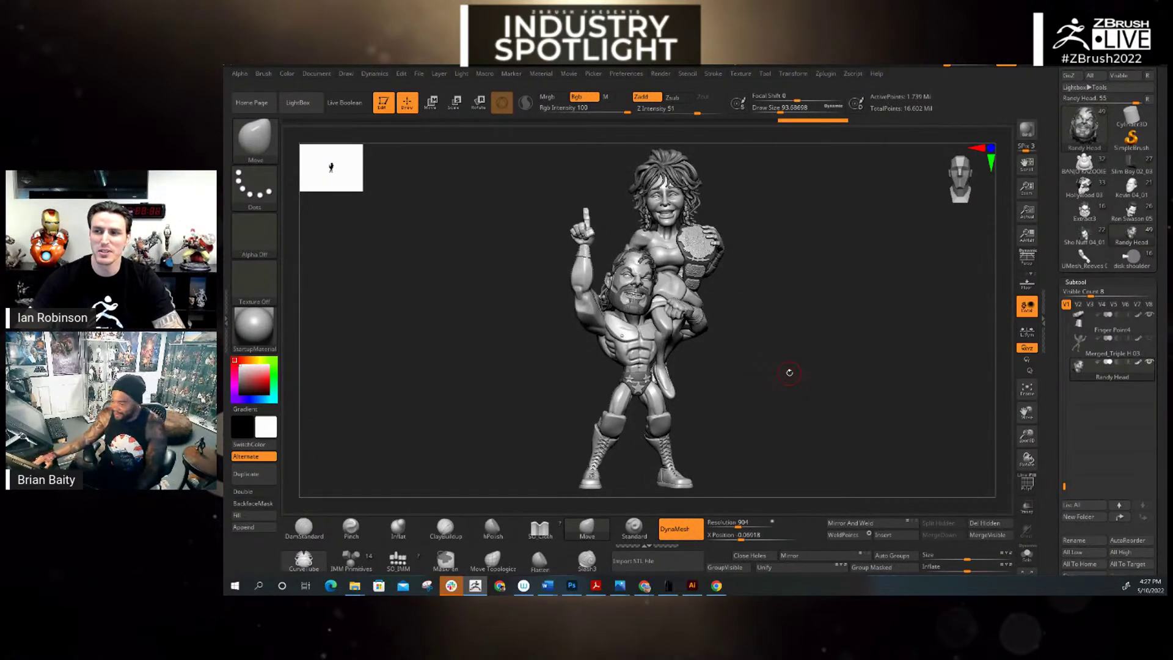
Step: Show the WM 4 Moment 05 wrestling ring around the two figures and view the scene in perspective
mouse_move(1133, 207)
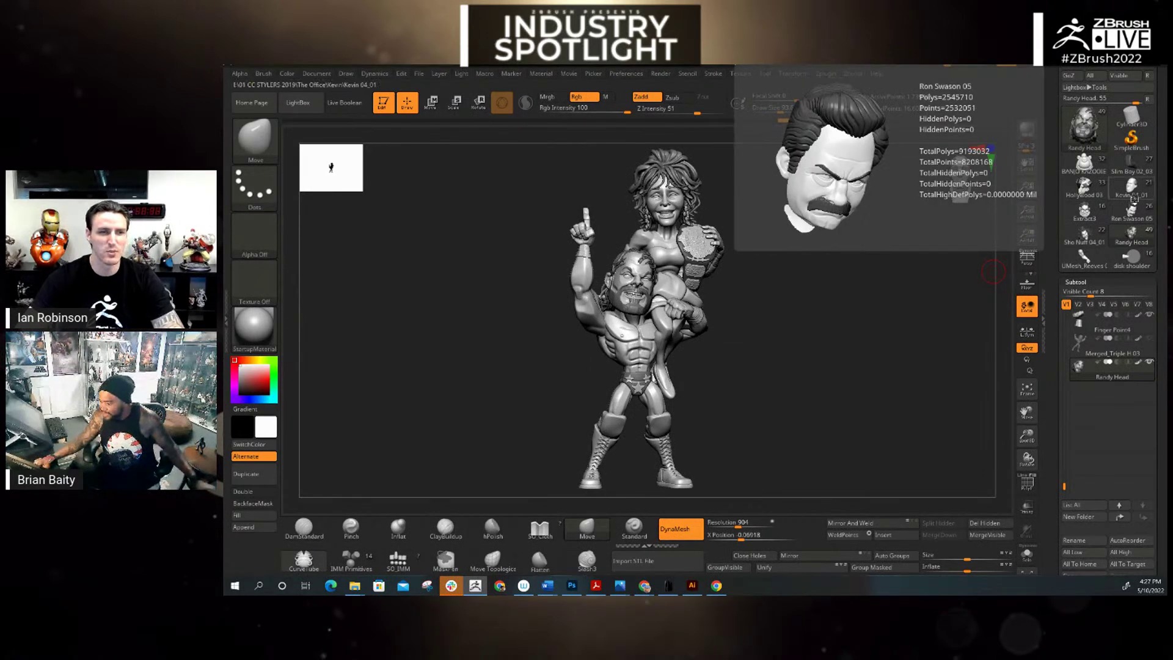
drag(1065, 485, 1064, 314)
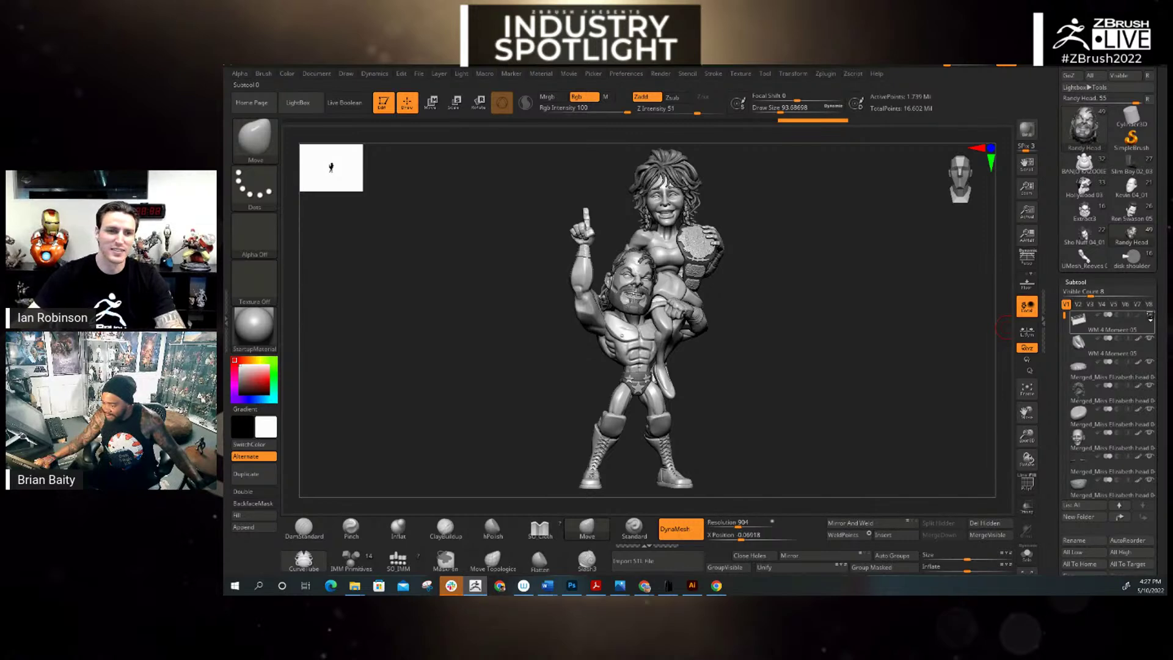
click(1150, 315)
mouse_move(933, 265)
mouse_down()
mouse_move(948, 282)
mouse_move(951, 267)
mouse_up()
drag(882, 296, 949, 308)
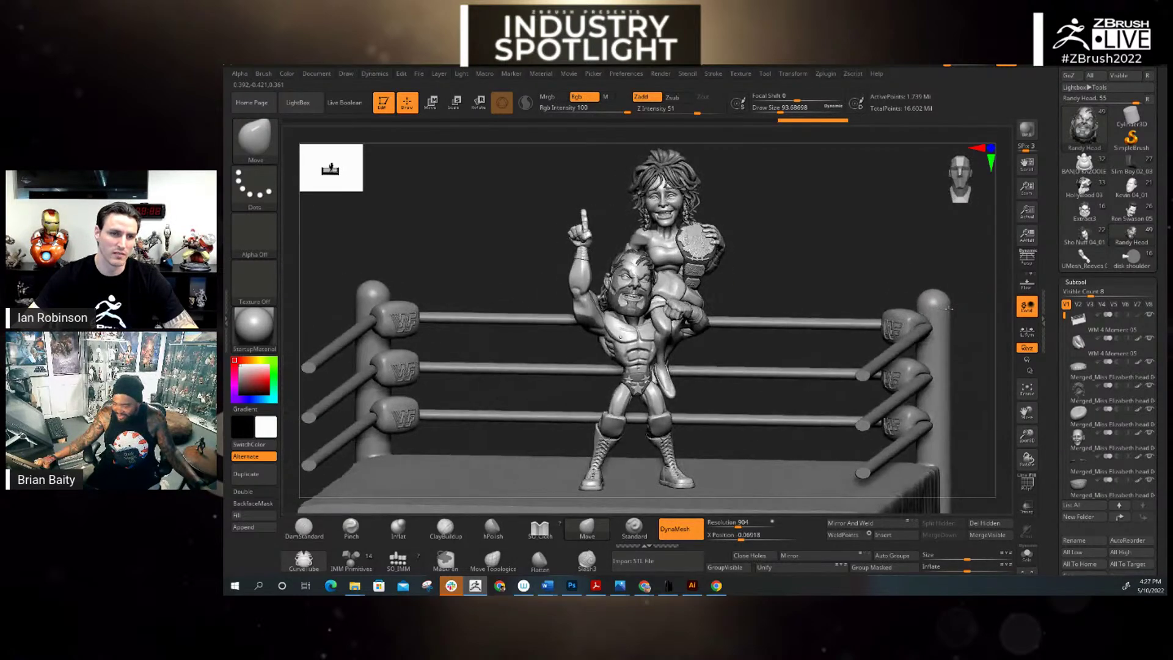
mouse_move(1027, 436)
mouse_down()
mouse_move(1043, 477)
mouse_move(1032, 428)
mouse_up()
drag(891, 251, 887, 262)
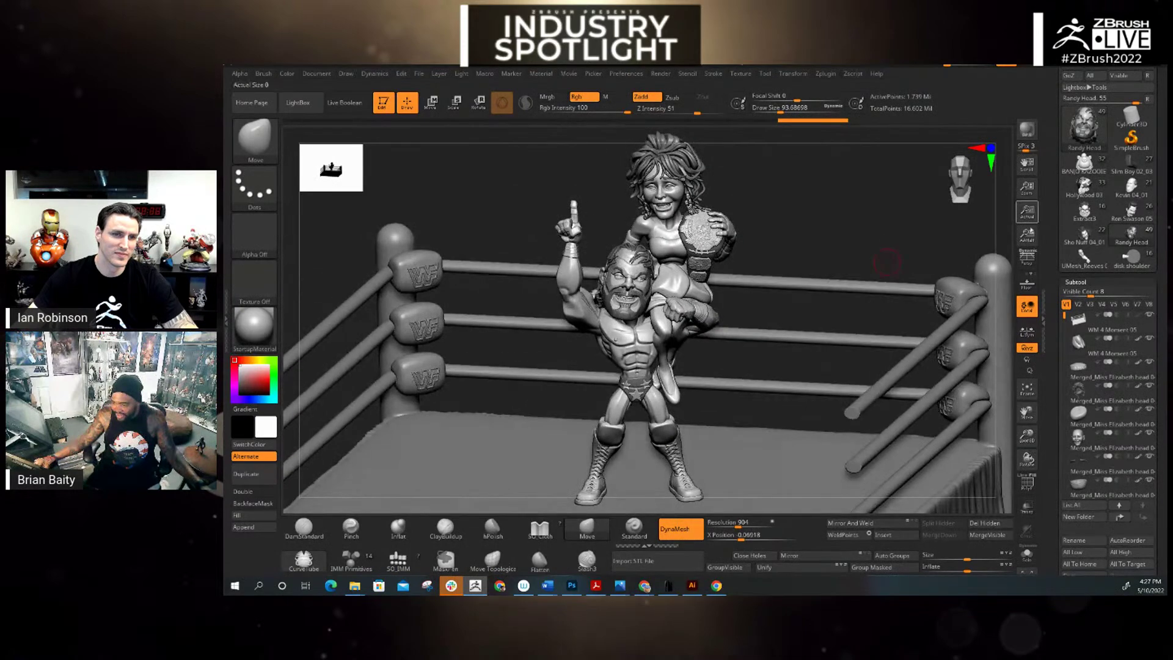
click(1027, 258)
mouse_move(802, 239)
mouse_down()
mouse_move(807, 220)
mouse_move(826, 236)
mouse_move(806, 226)
mouse_up()
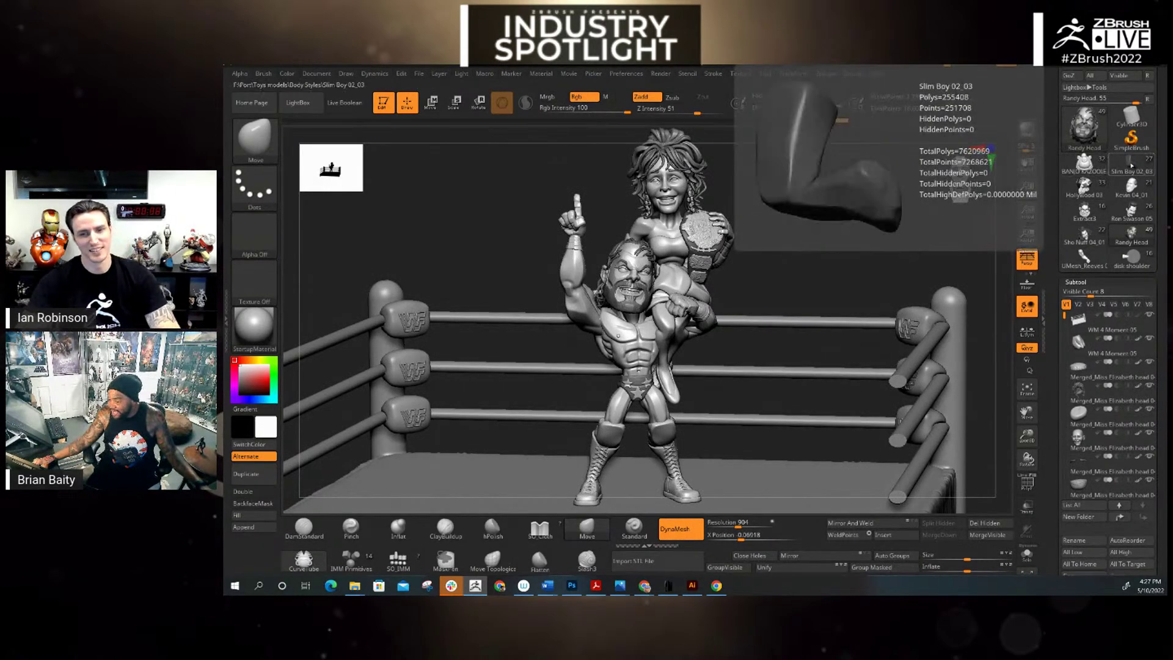
Step: Switch to the Ron Swason 05 tool and inspect the full figure with its mug and side table
click(1132, 212)
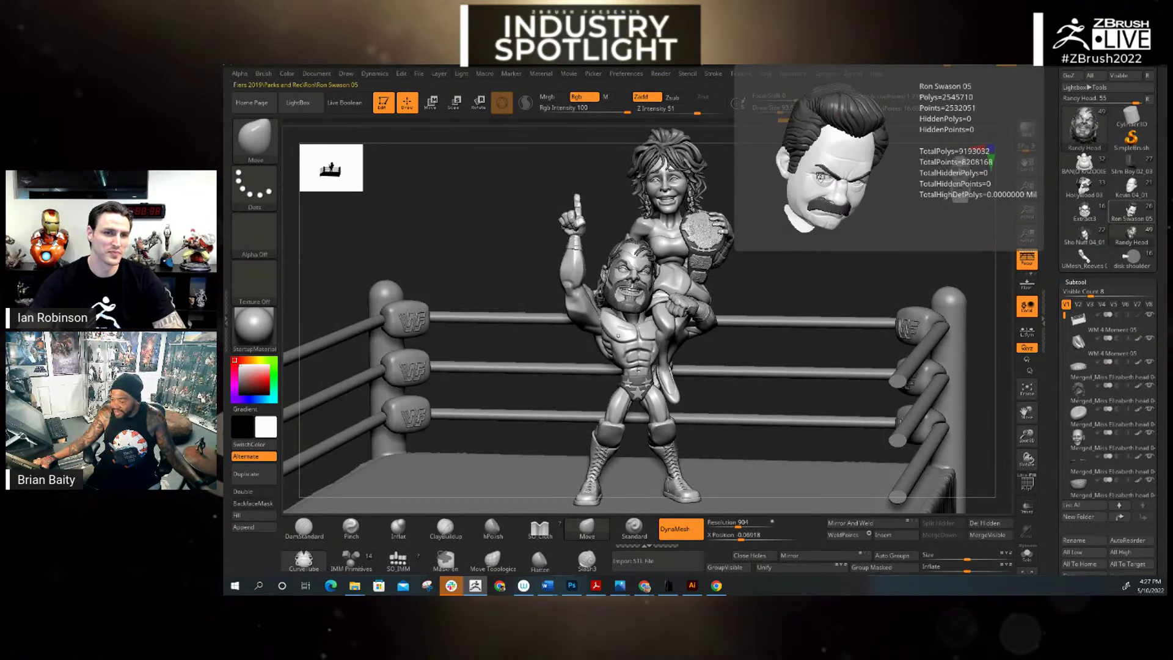
drag(885, 319, 887, 344)
drag(1026, 436, 1034, 413)
drag(954, 325, 935, 288)
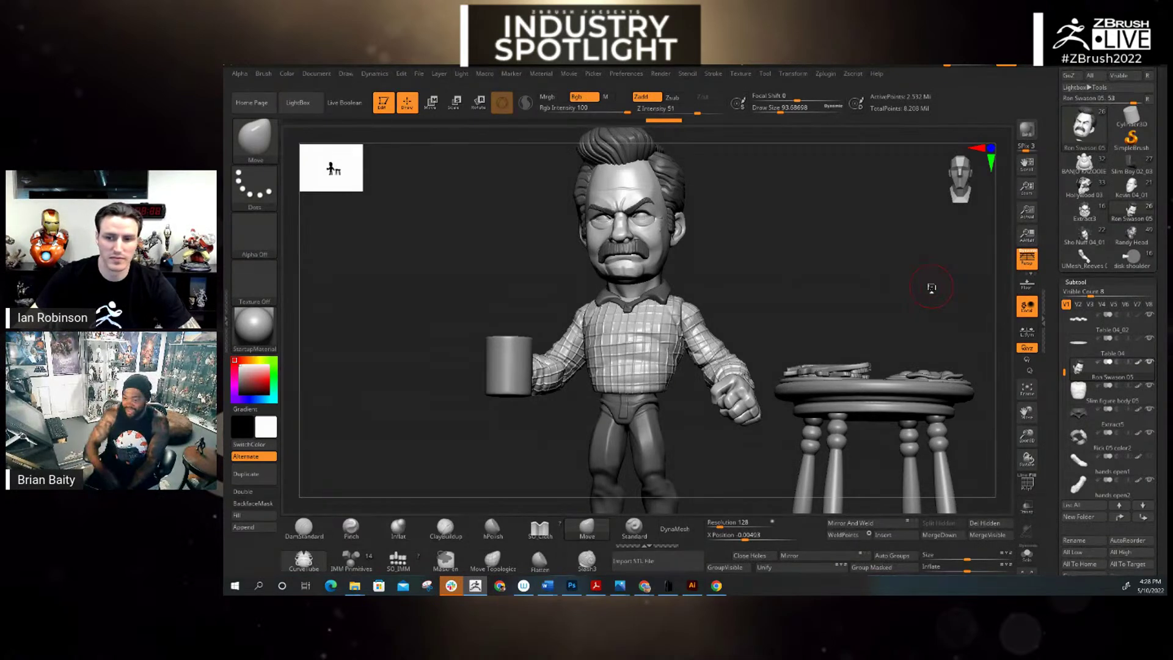
drag(850, 277, 929, 355)
drag(1032, 438, 1008, 389)
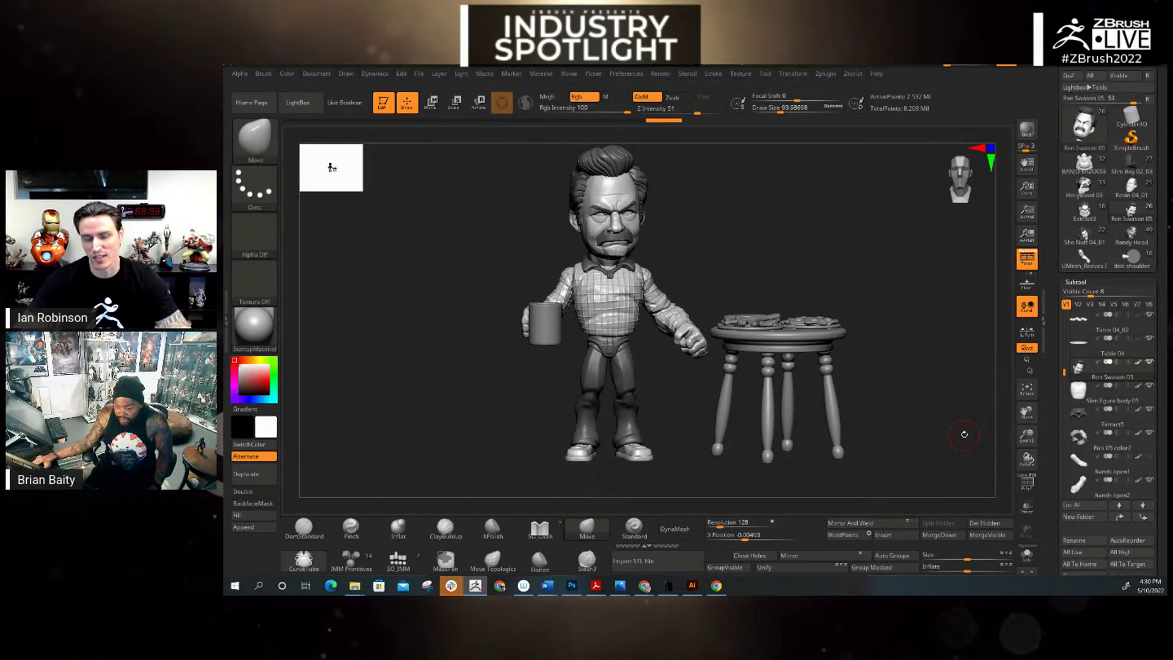
mouse_move(925, 387)
mouse_down()
mouse_move(871, 387)
mouse_move(895, 376)
mouse_move(833, 384)
mouse_move(913, 364)
mouse_move(887, 358)
mouse_move(1007, 253)
mouse_up()
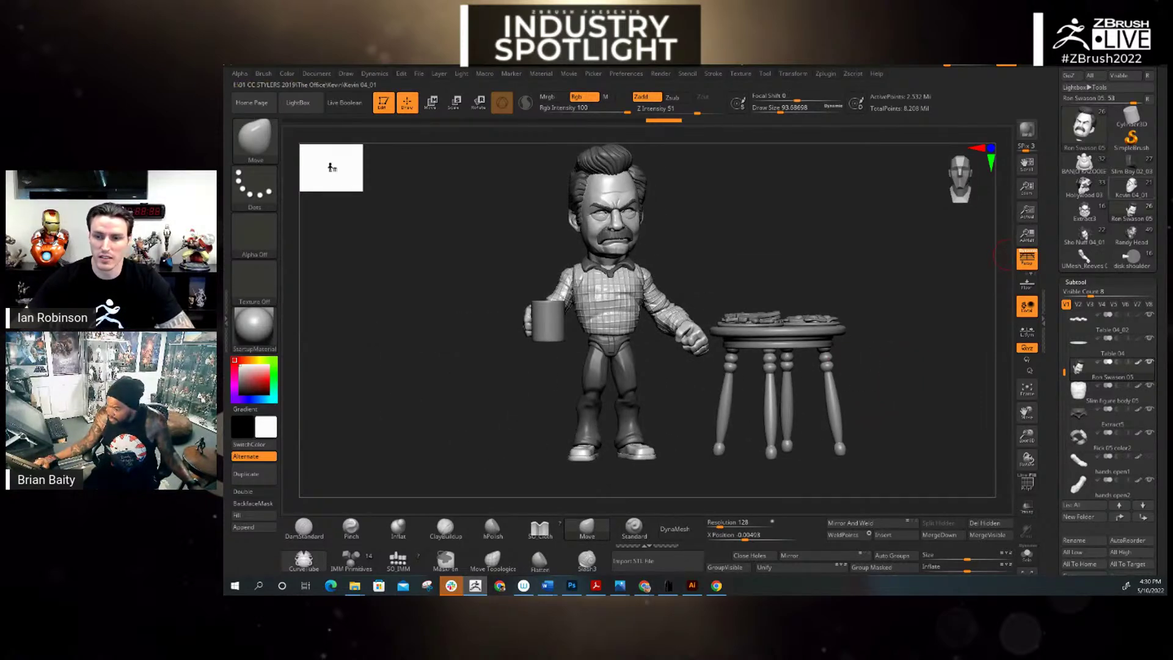
Step: Switch to the Slim Boy 02_03 tool and frame the seated gunman with his dog
mouse_move(1130, 162)
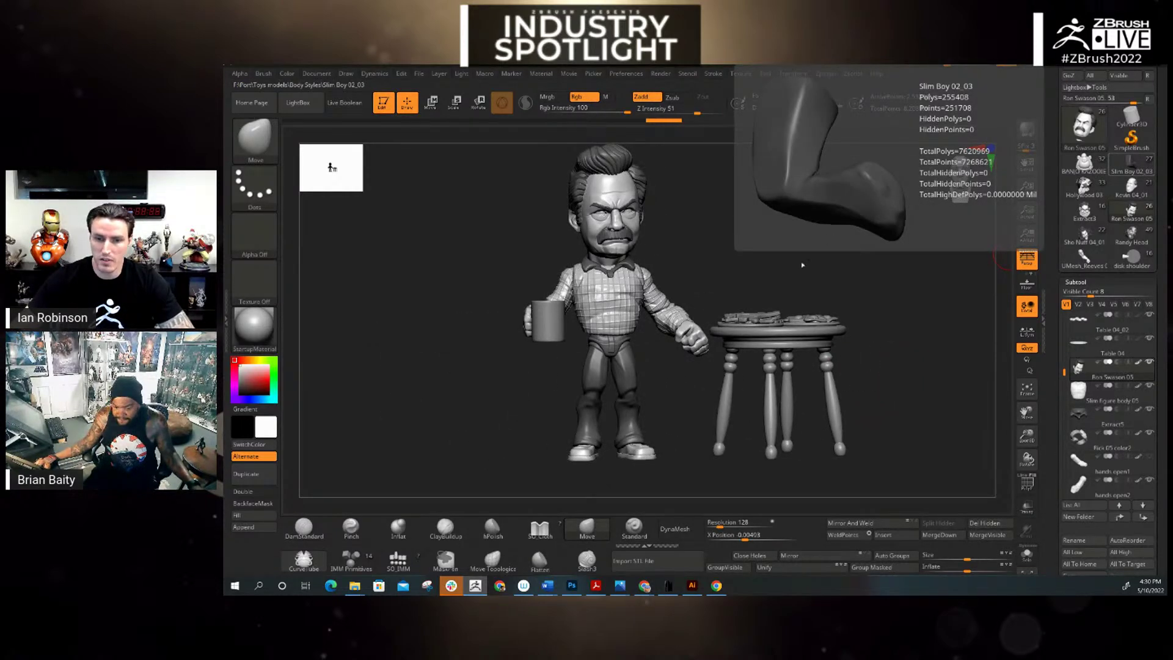
click(1130, 162)
drag(1027, 436, 1027, 420)
drag(921, 381, 923, 374)
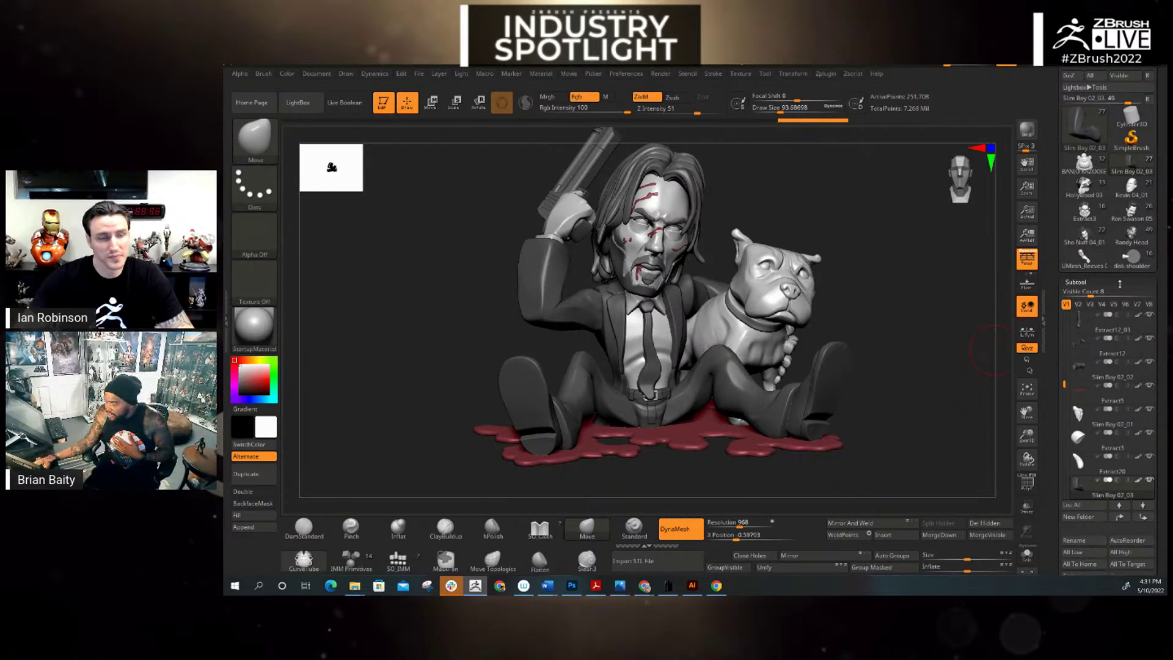
Step: Switch to the disk shoulder tool and examine both arms and their shoulder connectors from the front and above
click(1131, 259)
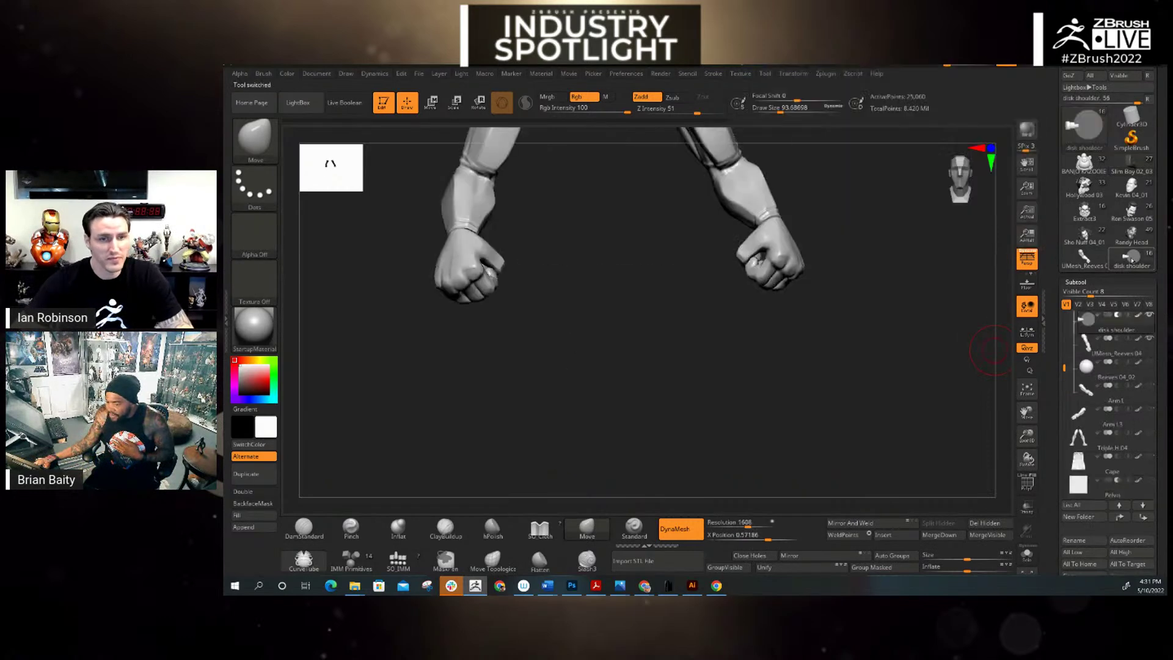
drag(813, 376, 800, 375)
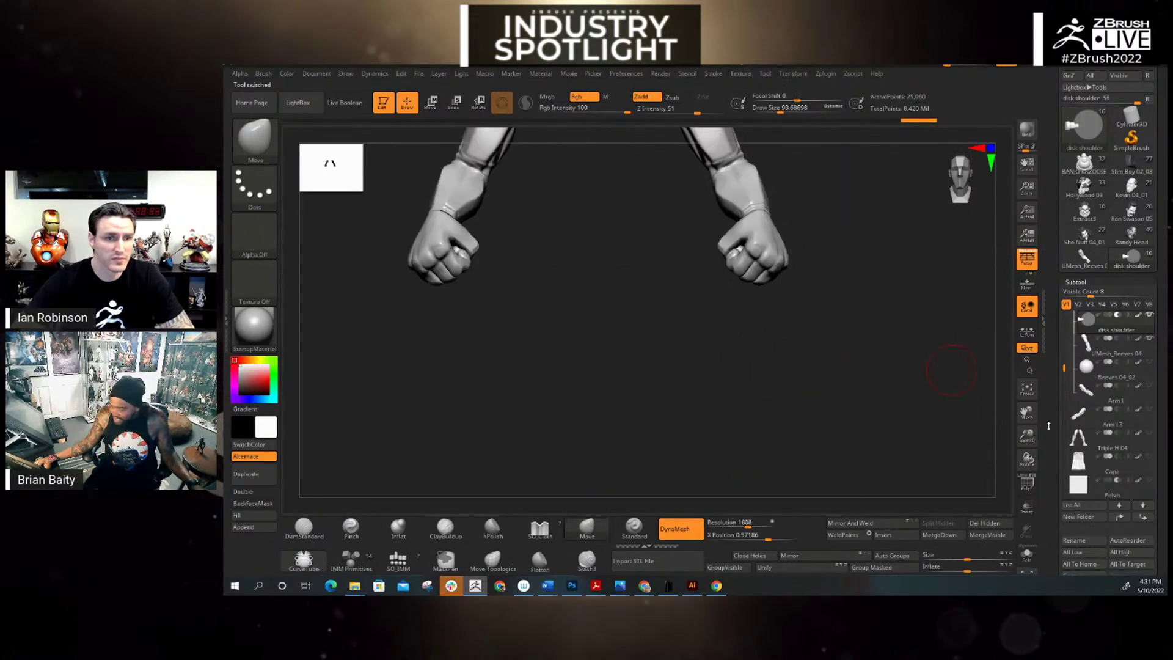
drag(1027, 436, 1028, 586)
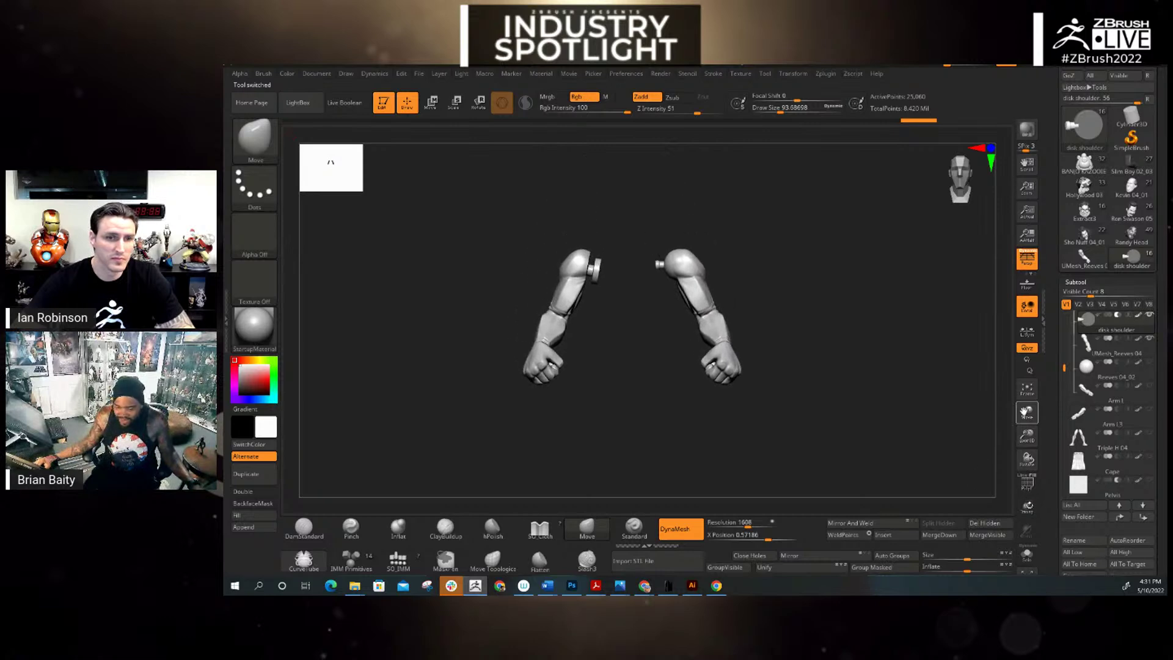
drag(827, 349, 886, 350)
drag(741, 349, 602, 369)
shift+drag(832, 290, 827, 397)
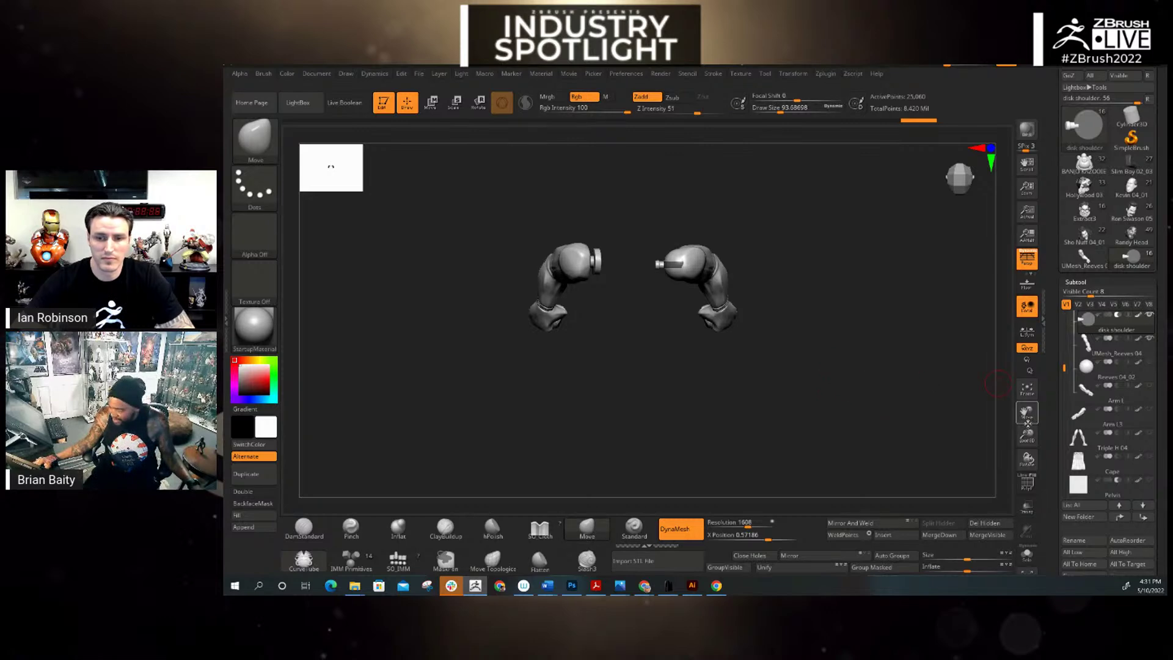
drag(1028, 435, 1028, 486)
drag(955, 429, 949, 328)
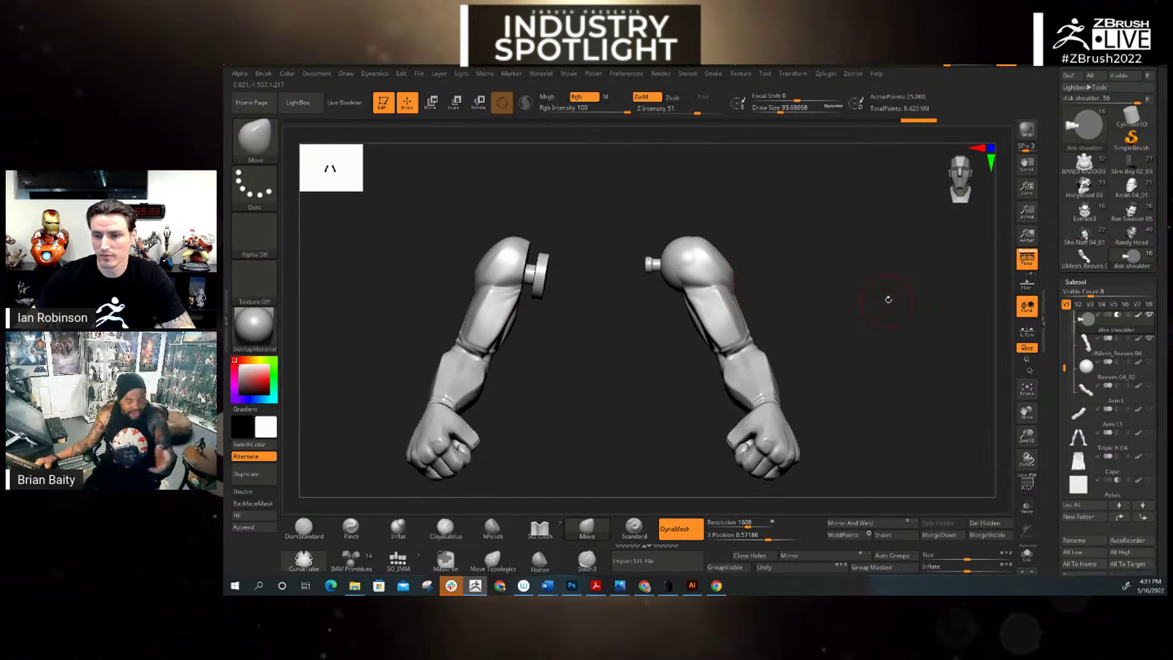
mouse_move(858, 307)
mouse_down()
mouse_move(885, 315)
mouse_move(859, 311)
mouse_up()
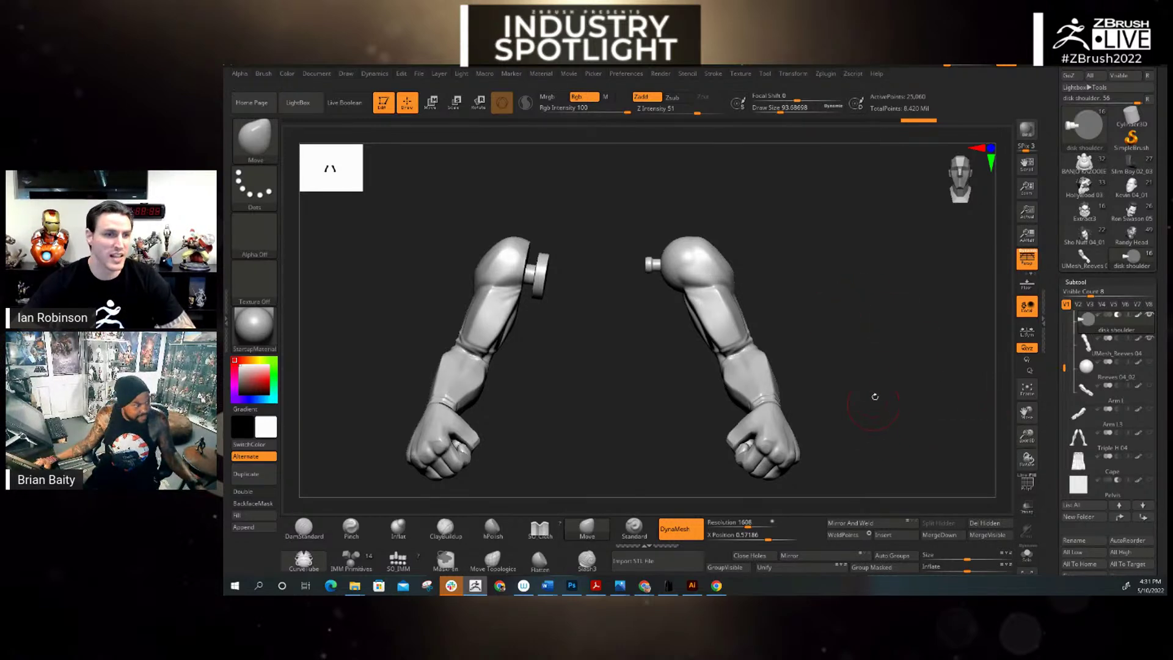
drag(877, 385, 870, 344)
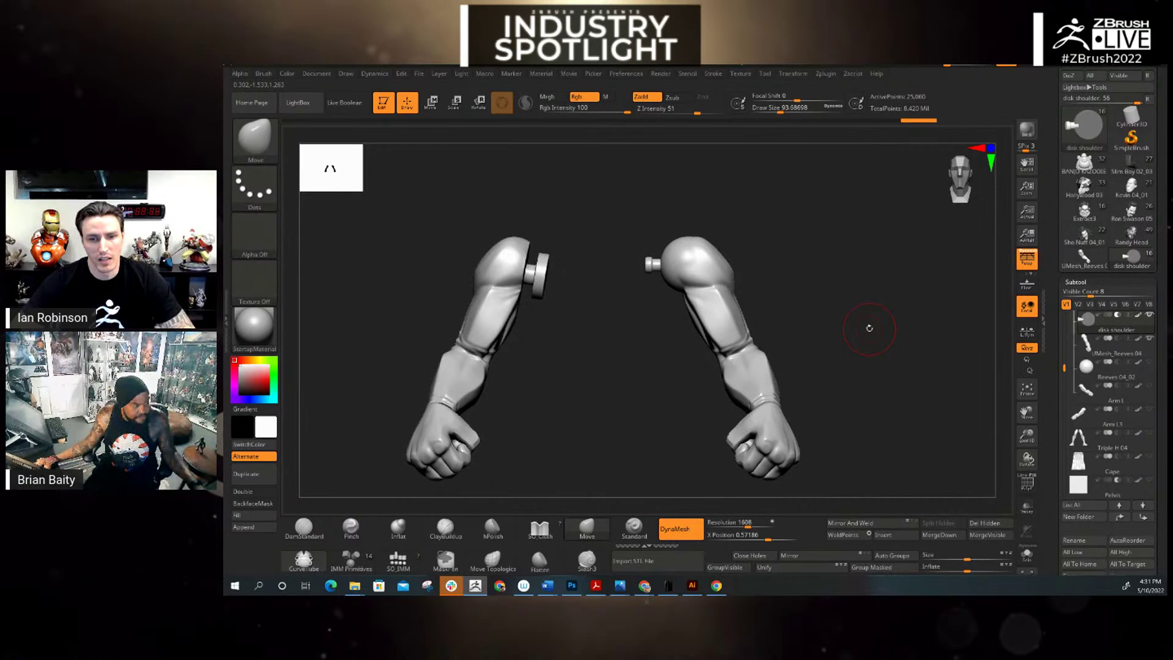
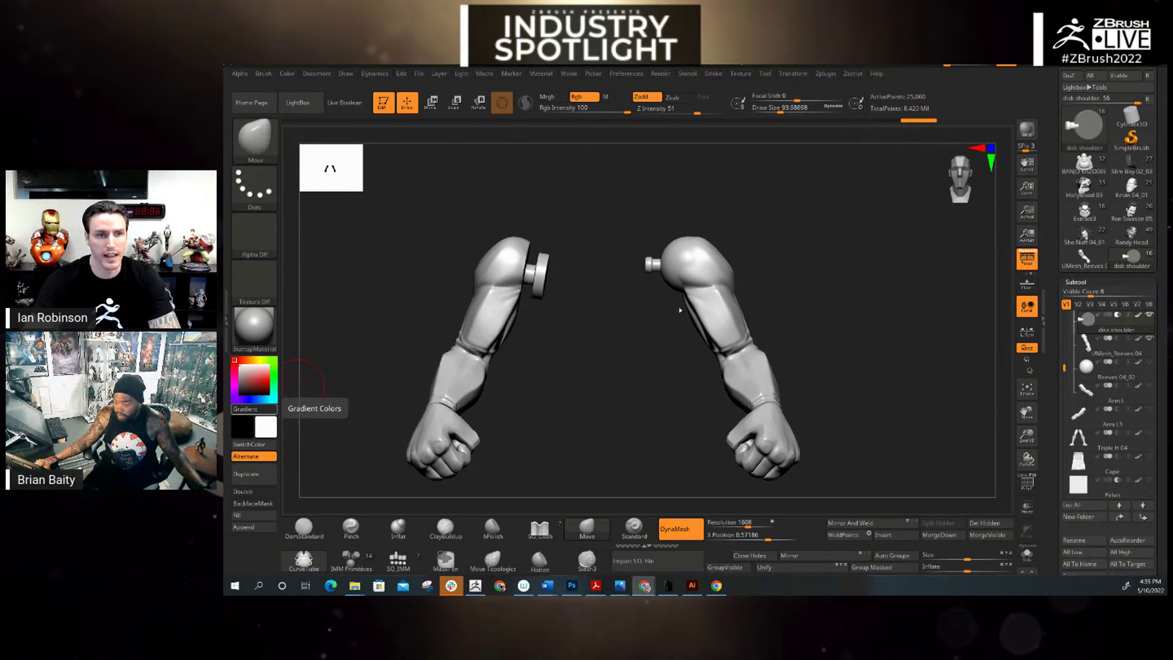
Step: Select the UMesh_Arm L4 subtool, check its size with Update Size Ratios in 3D Print Hub, and cancel the size choice
drag(302, 382, 1020, 431)
click(825, 74)
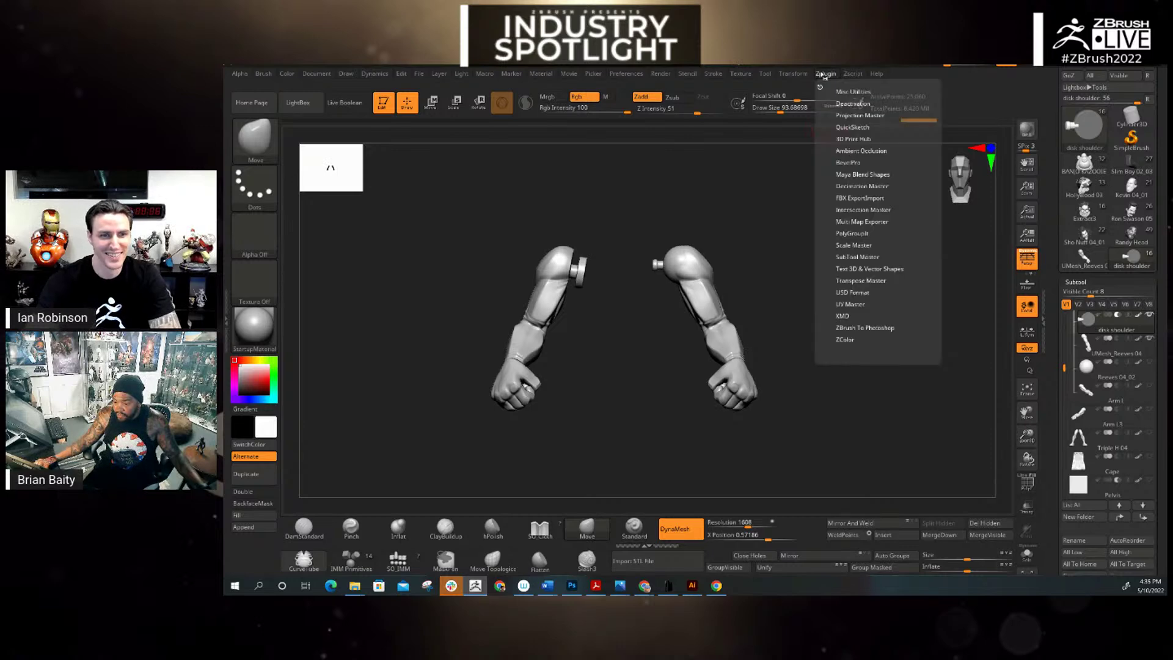
click(858, 139)
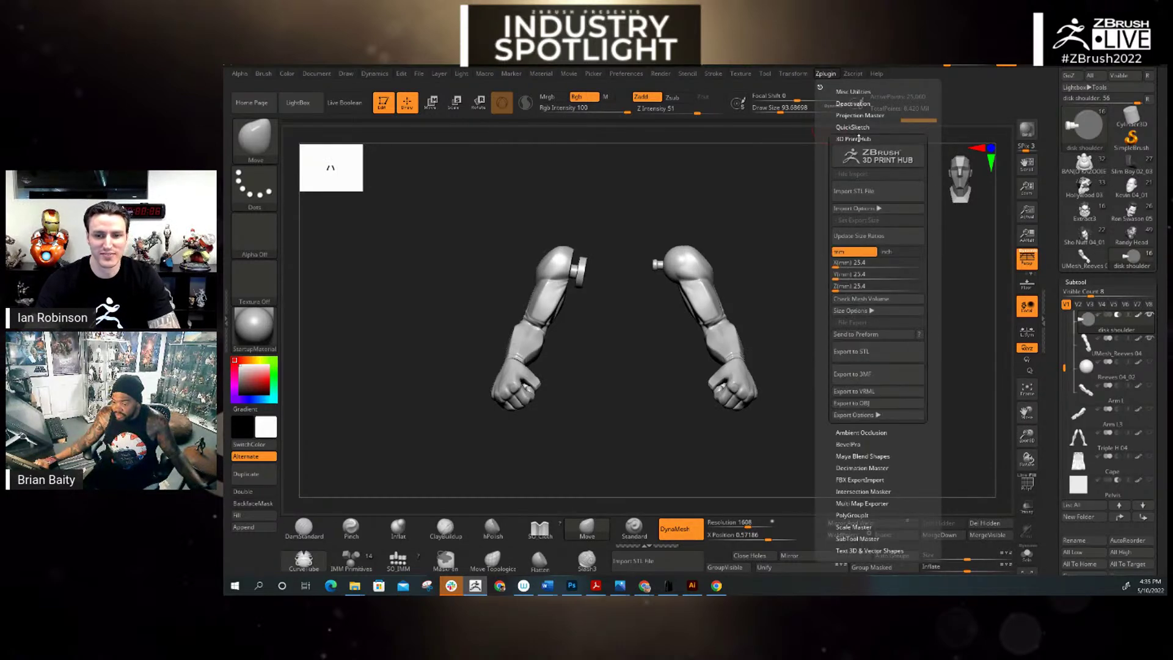
click(821, 74)
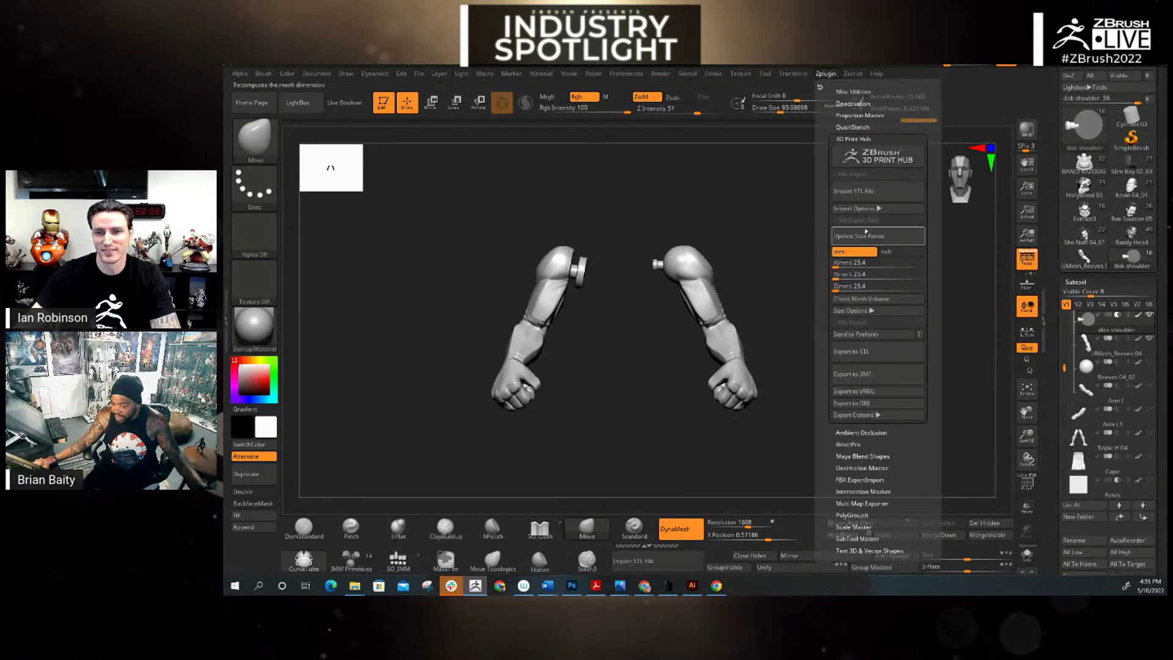
alt+click(546, 302)
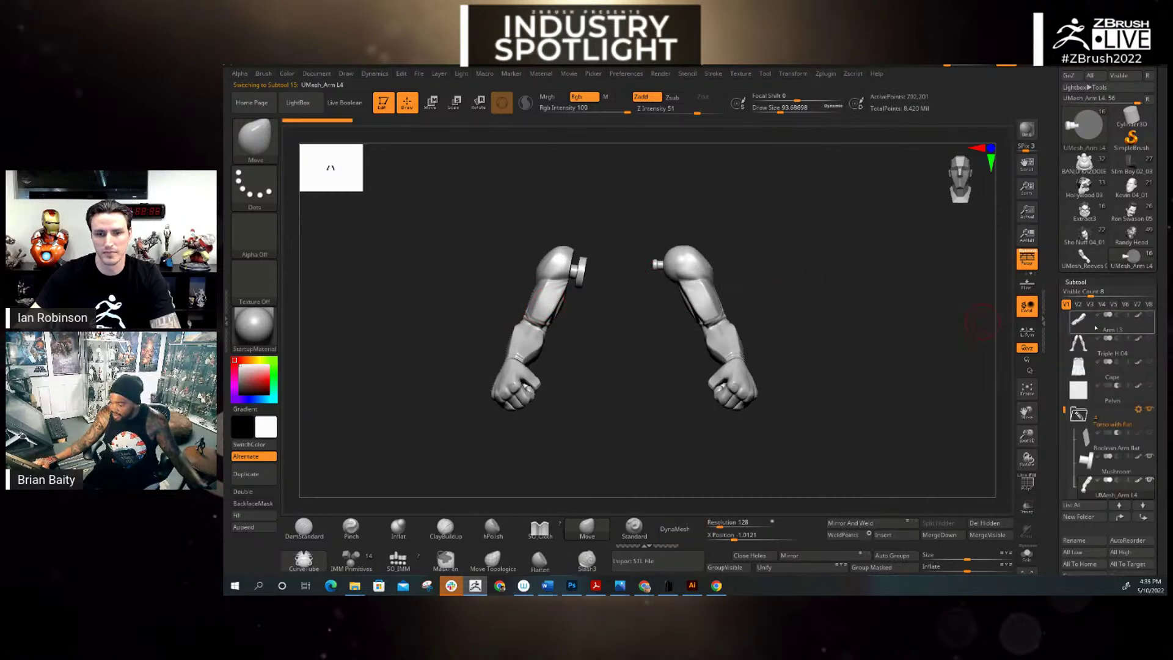
mouse_move(1145, 327)
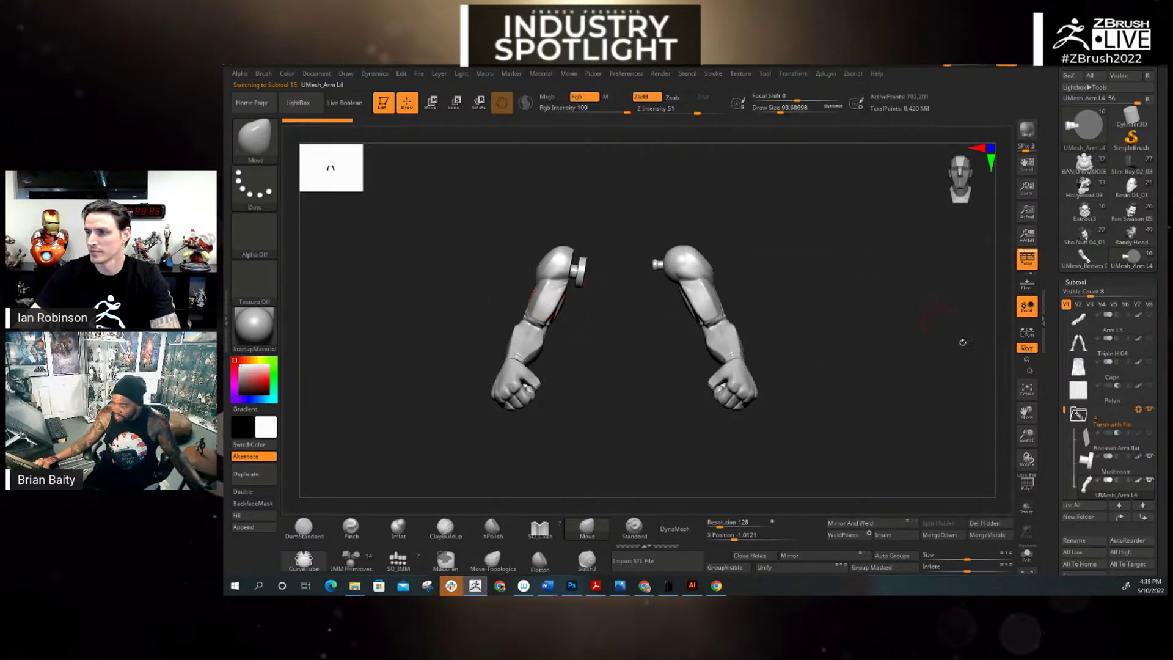
click(825, 73)
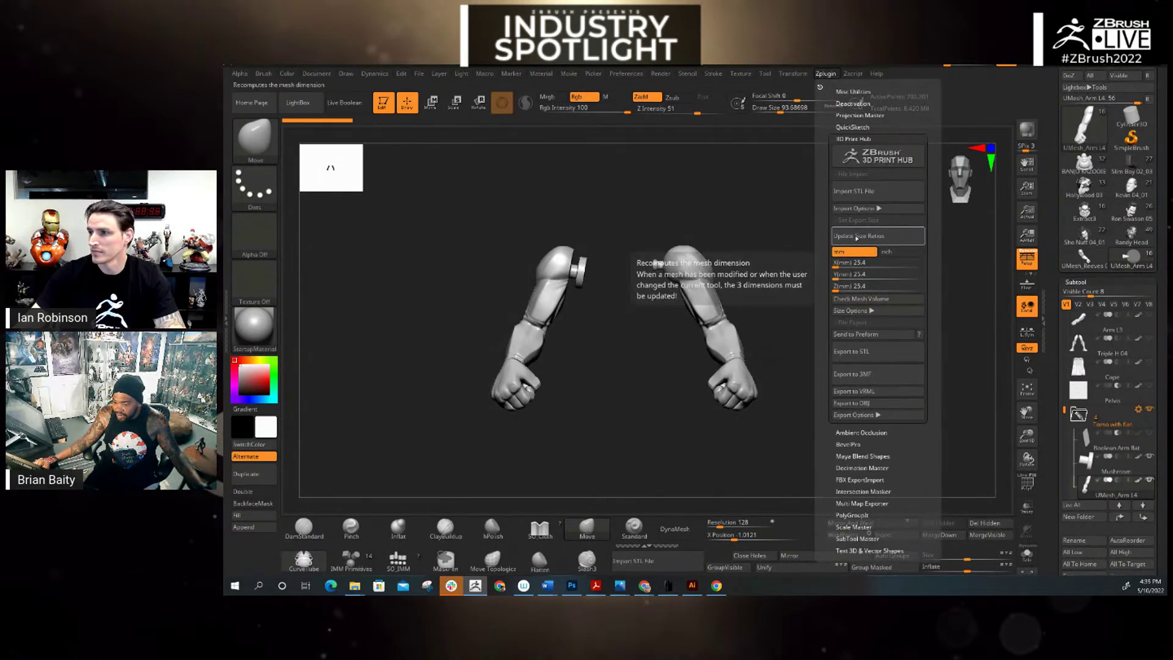
click(859, 238)
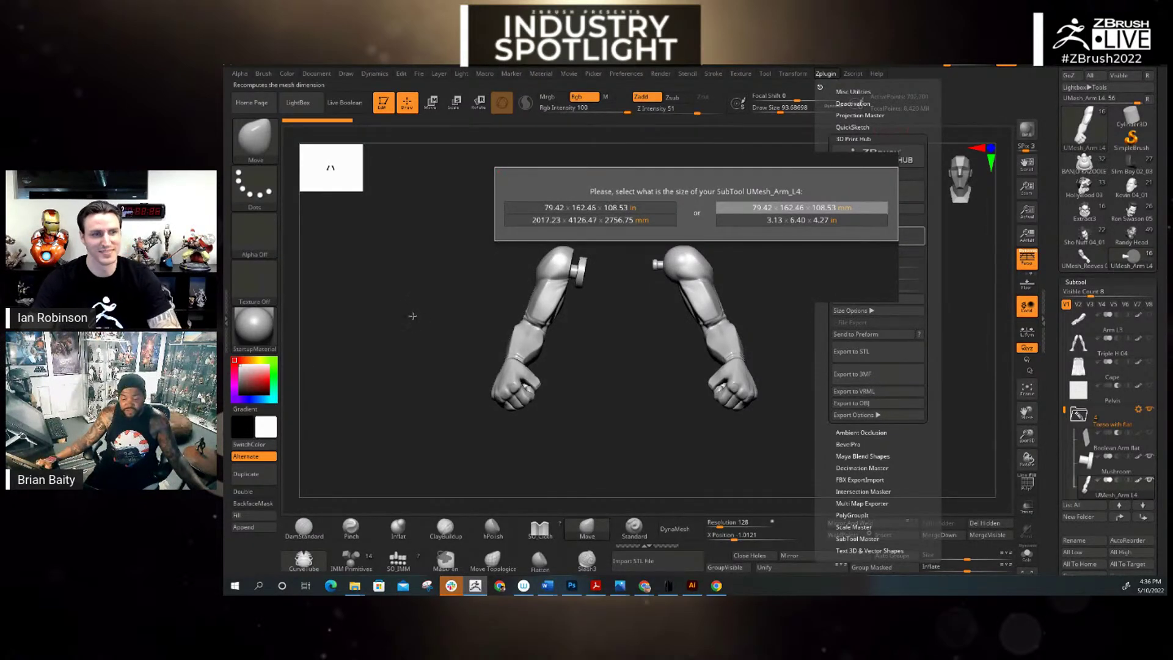
key(Escape)
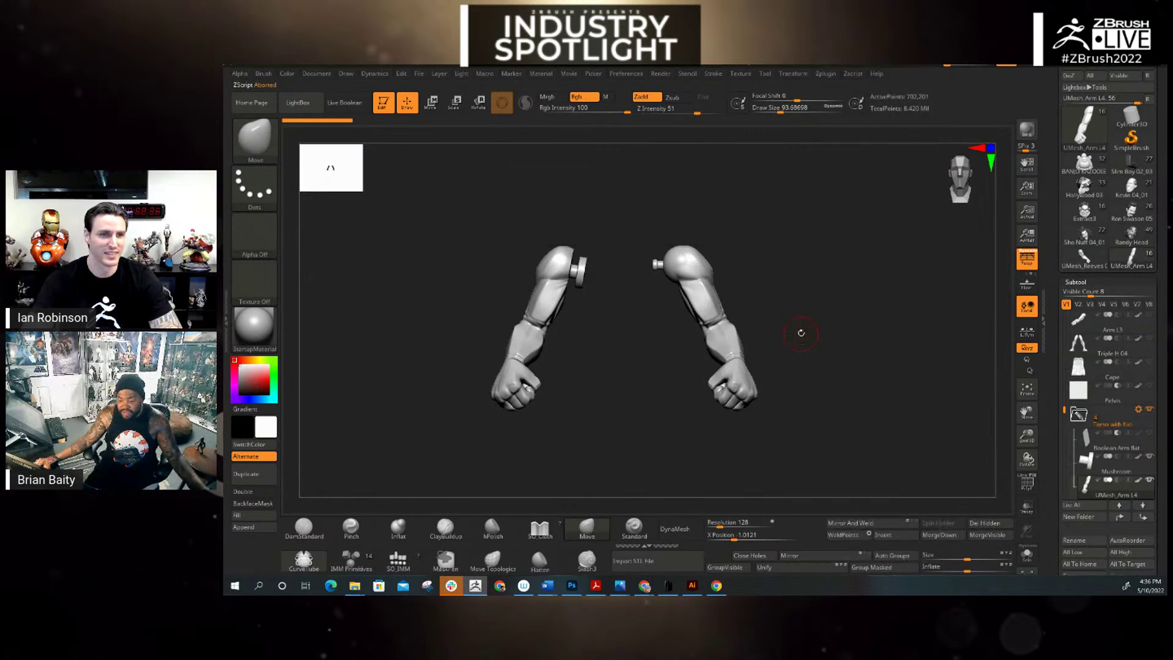
drag(801, 333, 813, 330)
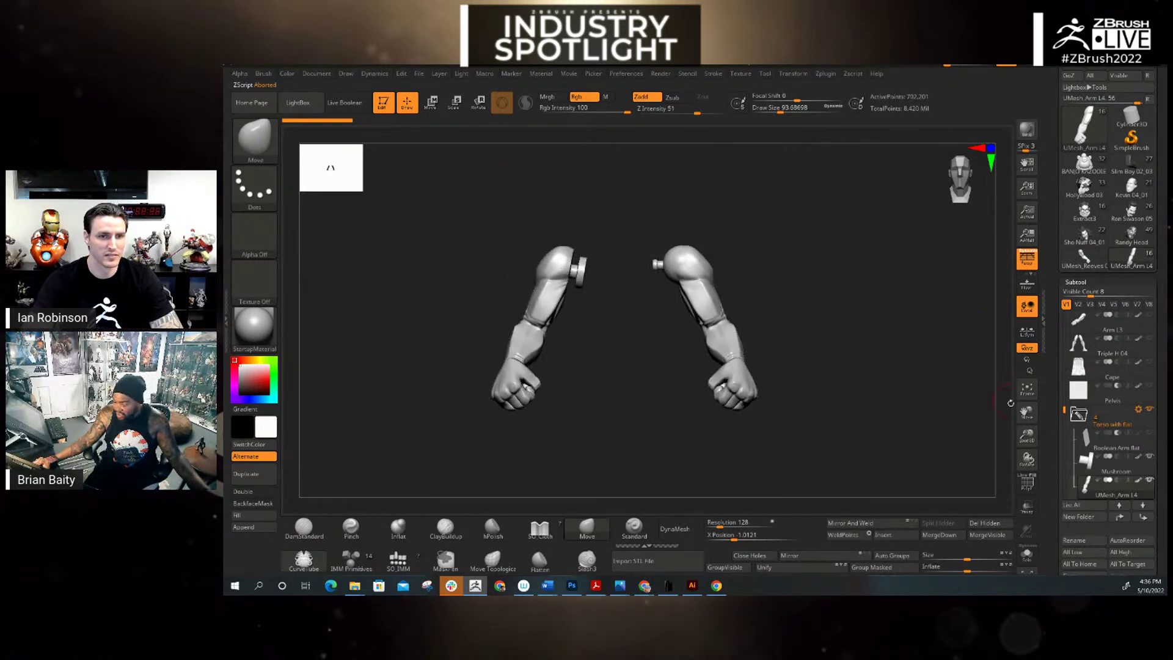
Step: Close the 3D Print Hub options and use ZBrush Scale Unify in Scale Master on the arm model
click(826, 73)
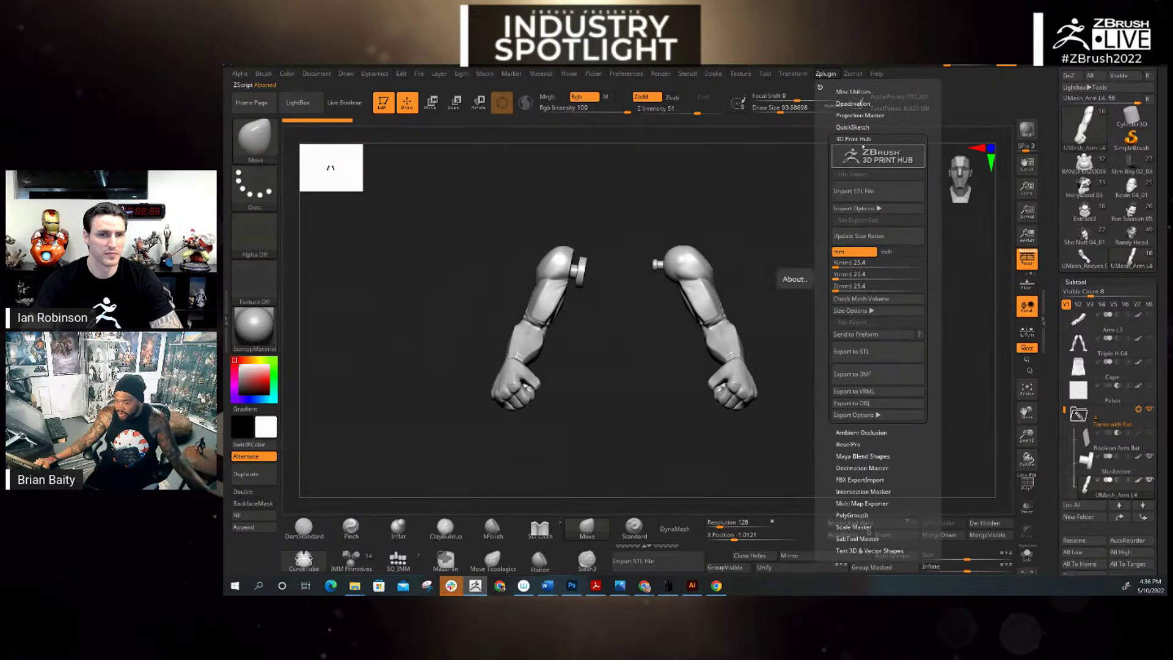
click(861, 139)
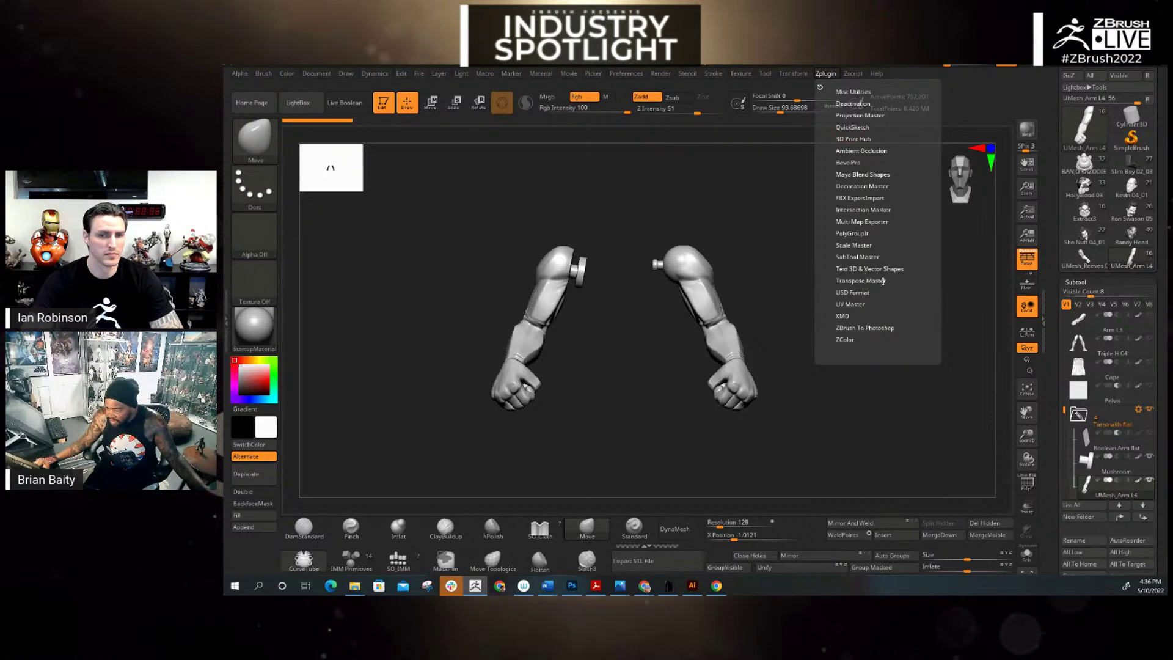
click(862, 245)
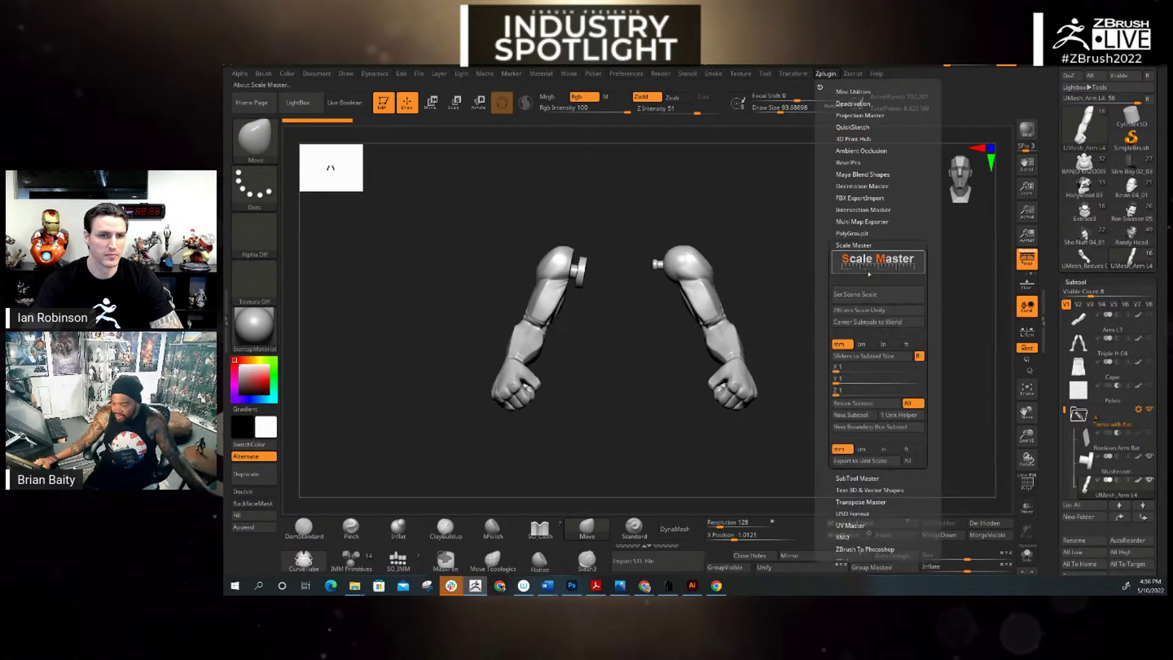
click(867, 312)
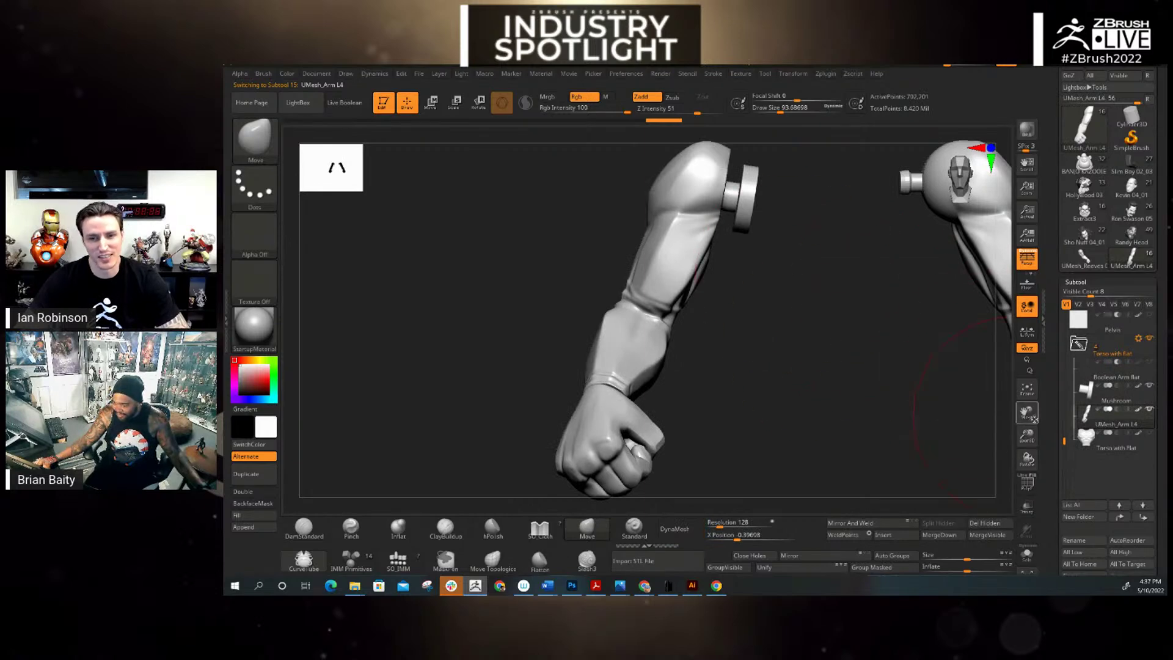
Step: Bring both arms back into frame and review the Scale Master options again
mouse_move(1026, 436)
mouse_down()
mouse_move(1021, 397)
mouse_move(1020, 412)
mouse_move(907, 415)
mouse_up()
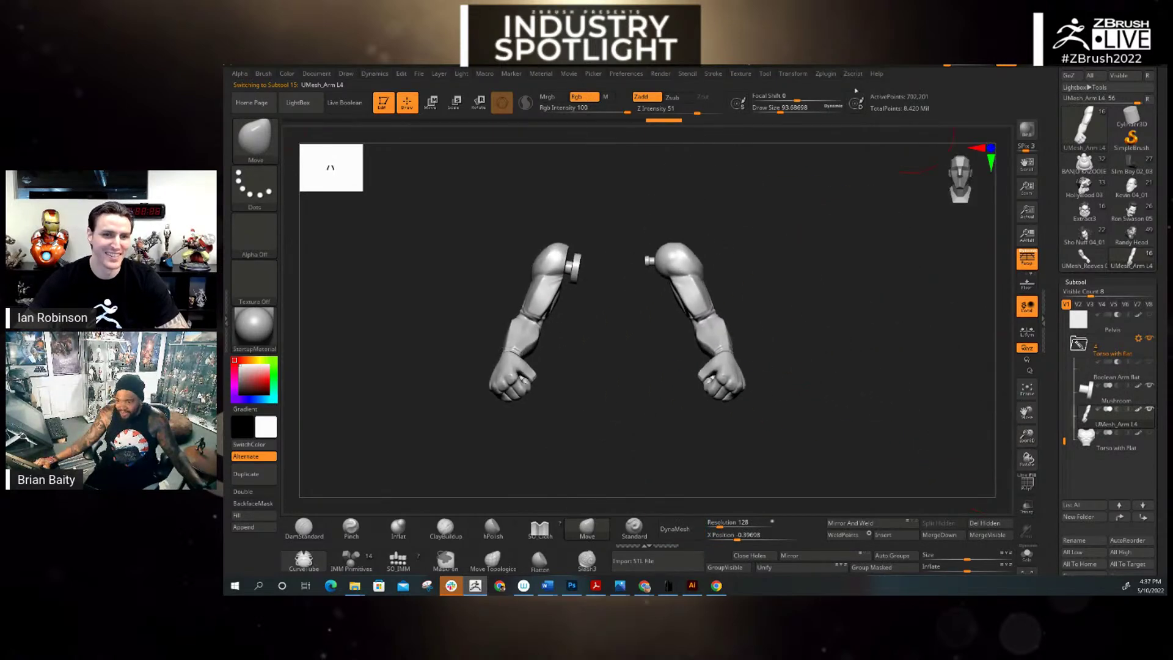
click(825, 74)
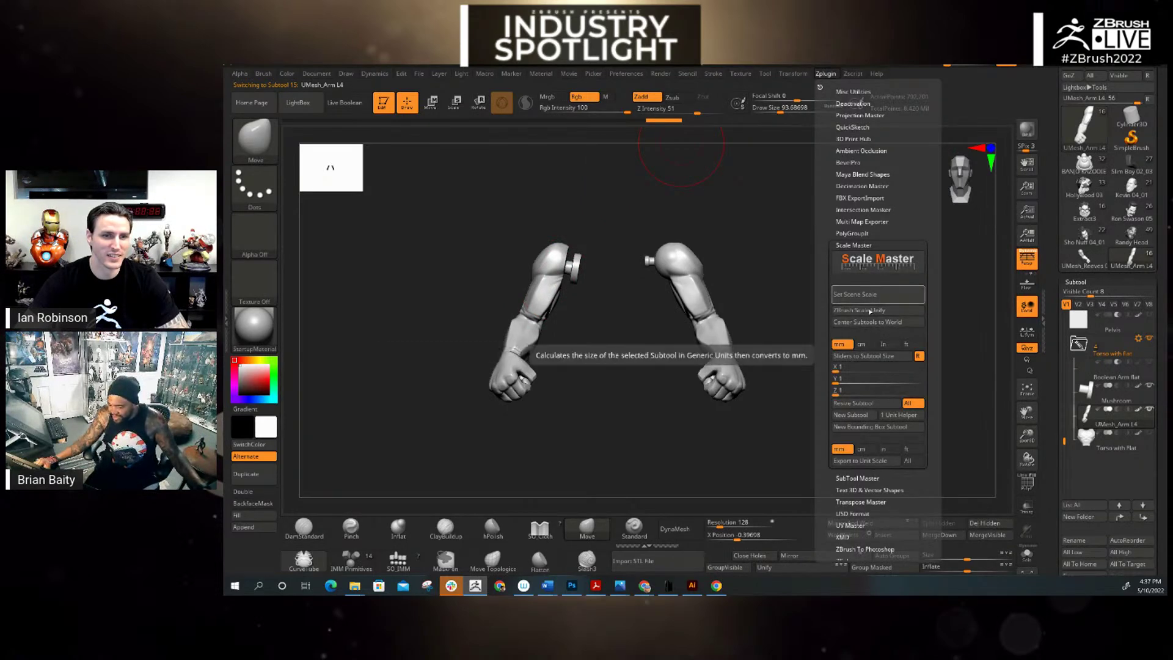
click(826, 74)
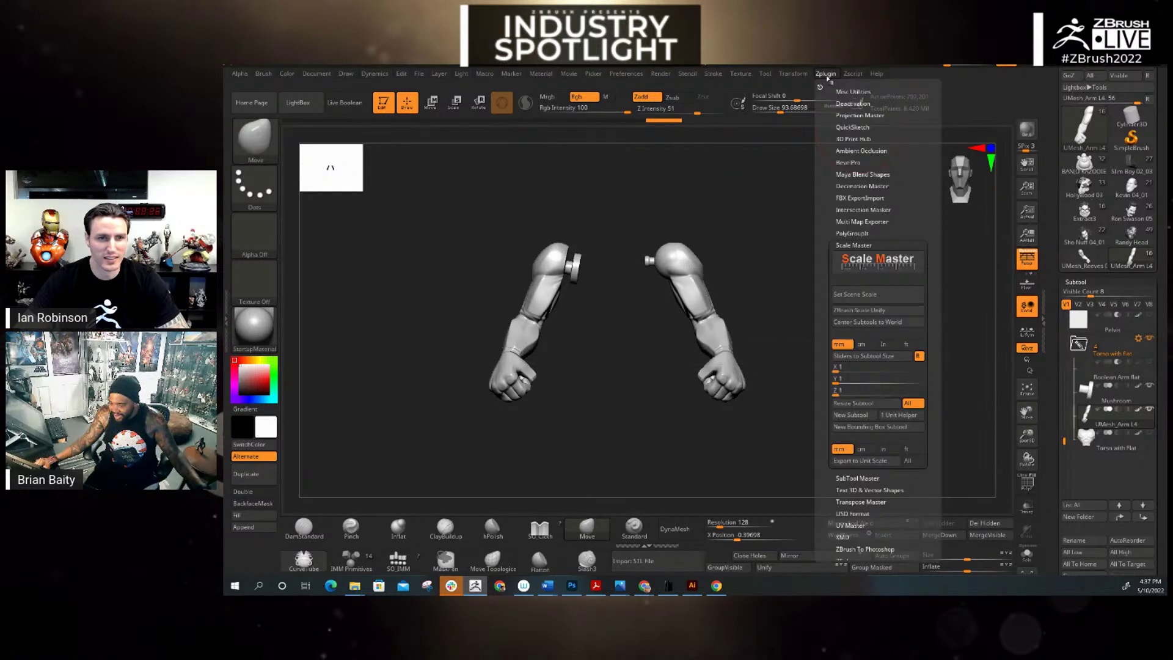
Step: Check the size of the UMesh_Arm L4 subtool with Set Scene Scale in Scale Master and dismiss the size choice
click(870, 295)
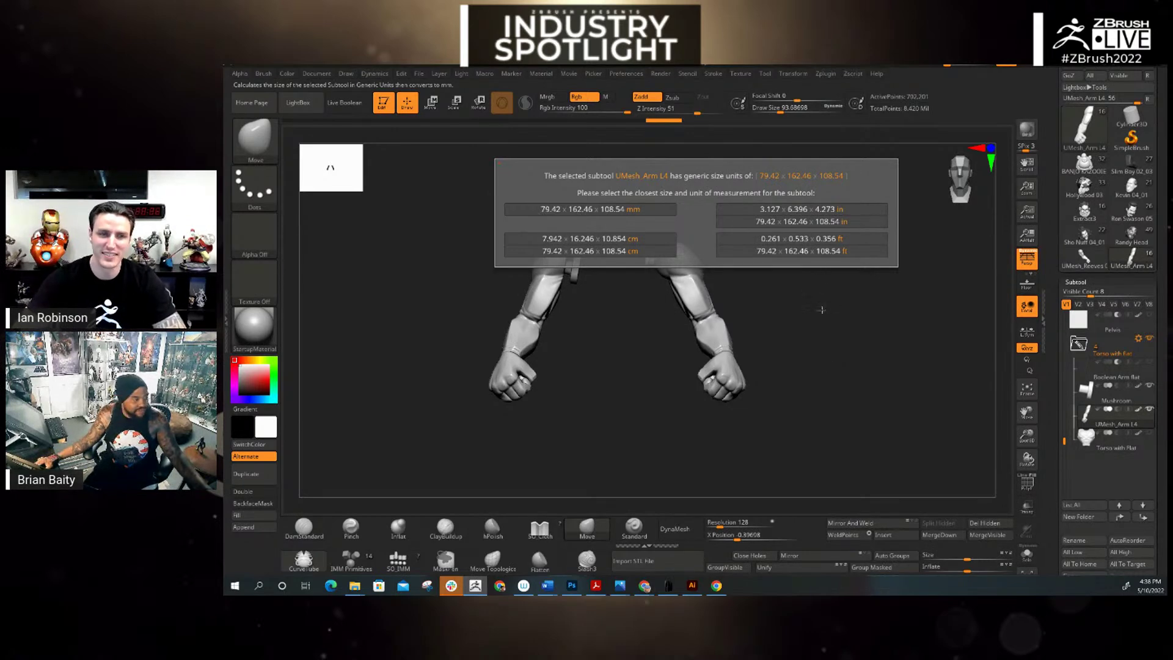
click(849, 356)
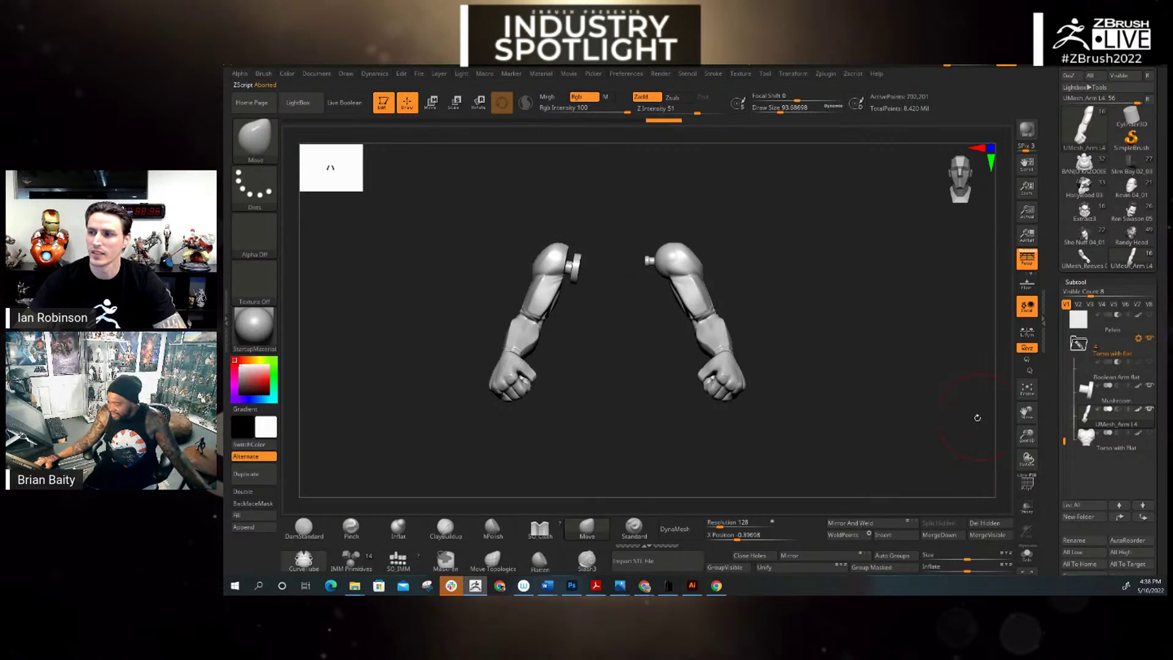
mouse_move(1084, 163)
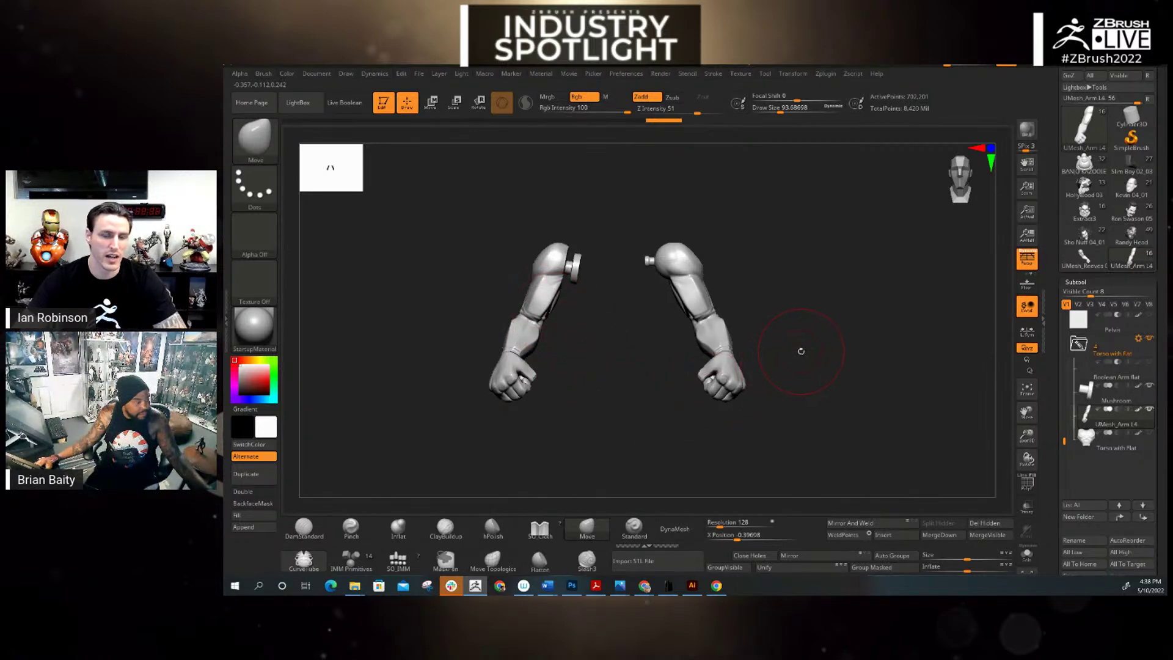
mouse_move(801, 351)
mouse_down()
mouse_move(730, 427)
mouse_move(812, 346)
mouse_up()
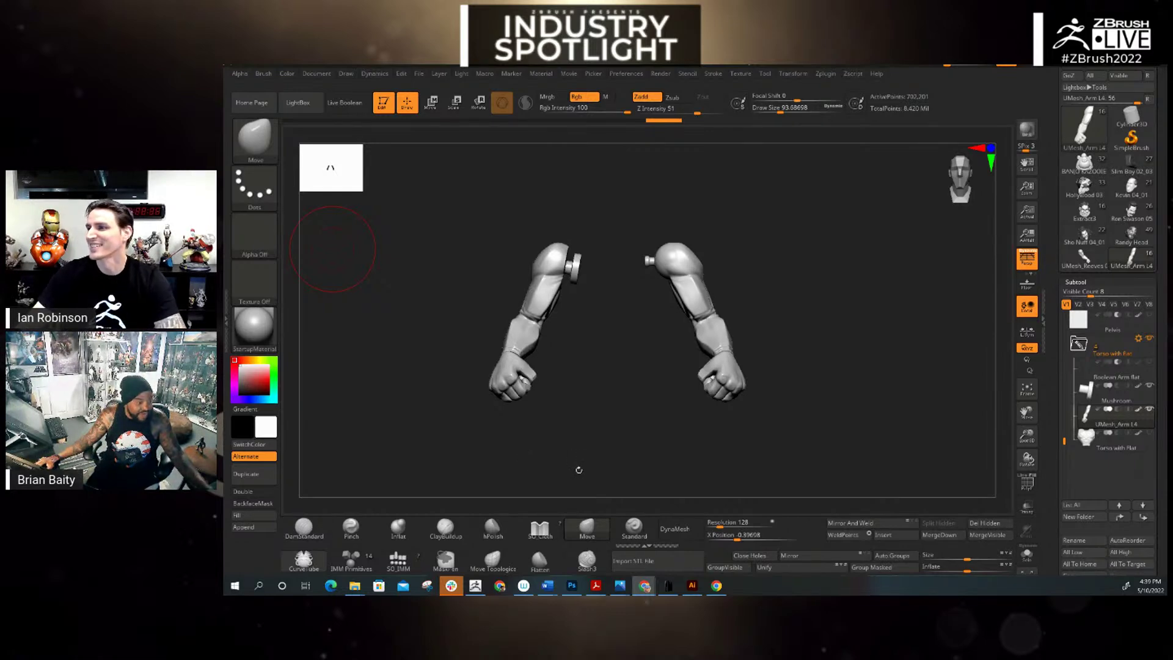
Step: Look up the Enable Customize option in the Config preferences and leave the preferences unchanged
click(796, 74)
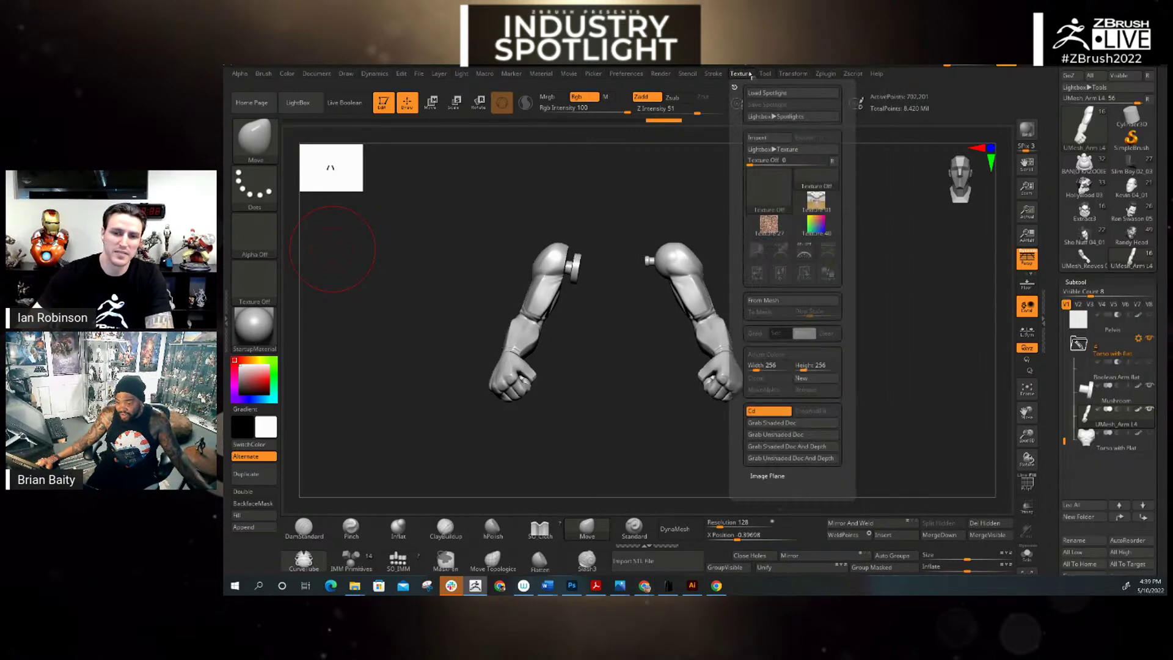
mouse_move(662, 75)
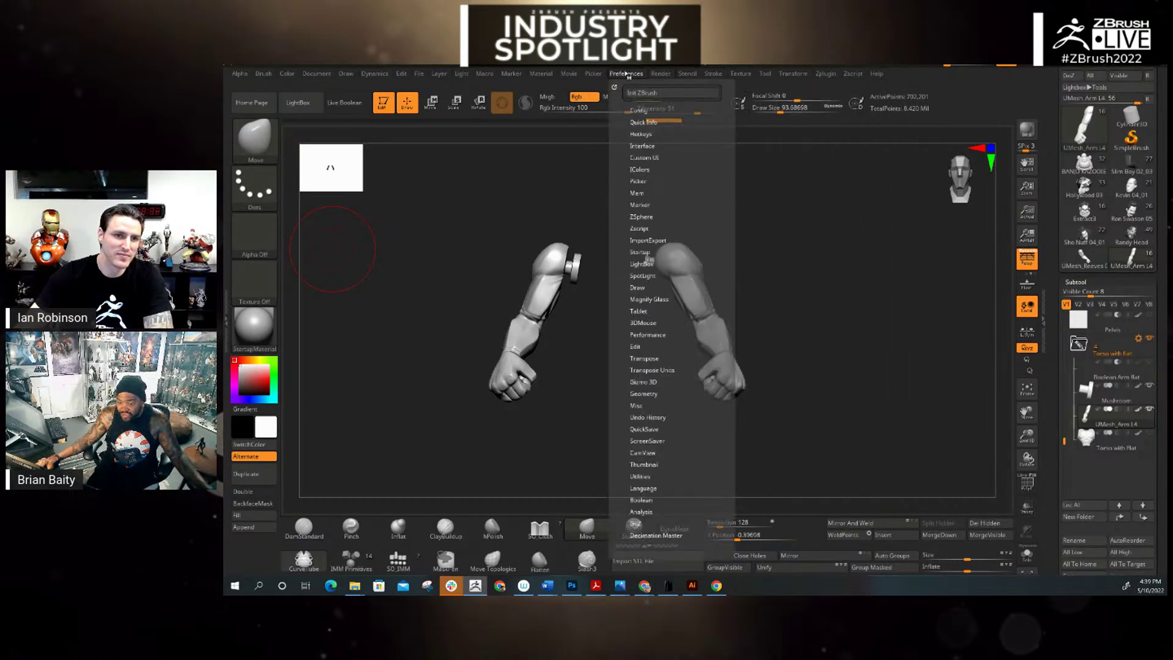
click(644, 111)
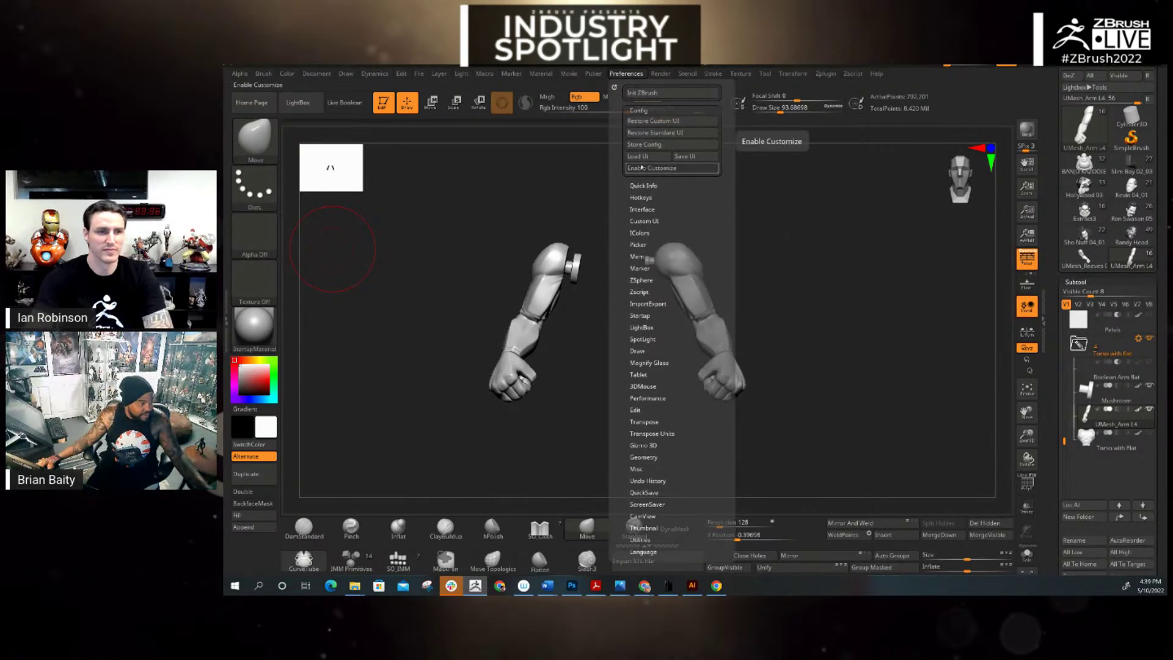
click(793, 73)
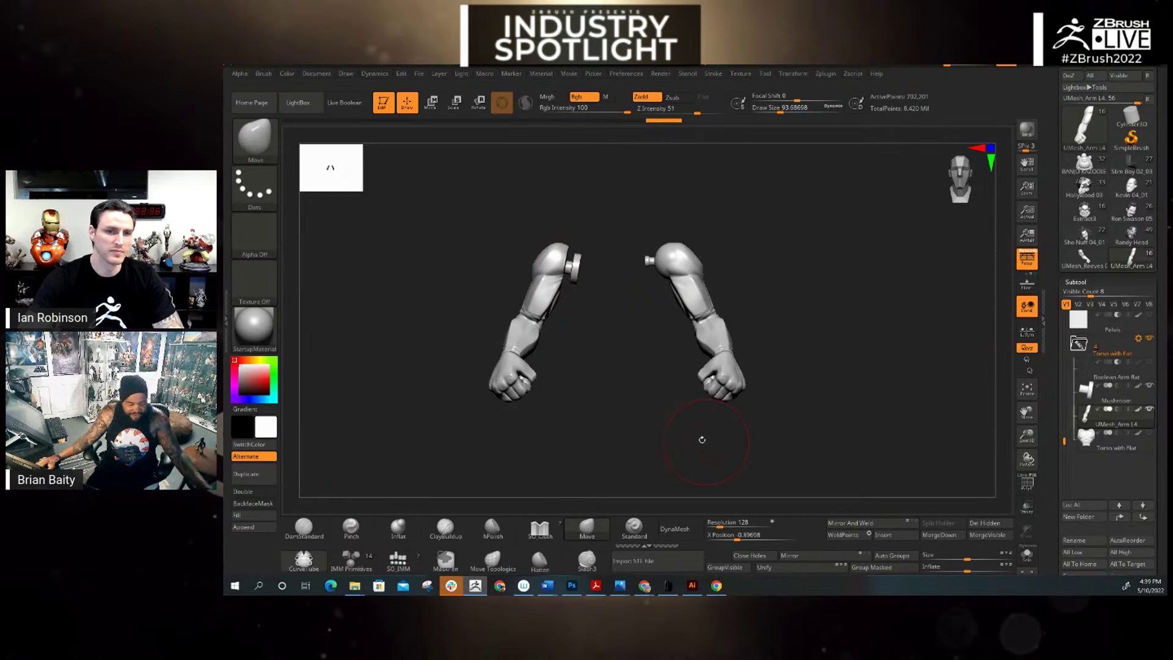
Step: Isolate the Mushroom connector subtool with Solo and switch to Move mode
click(1104, 395)
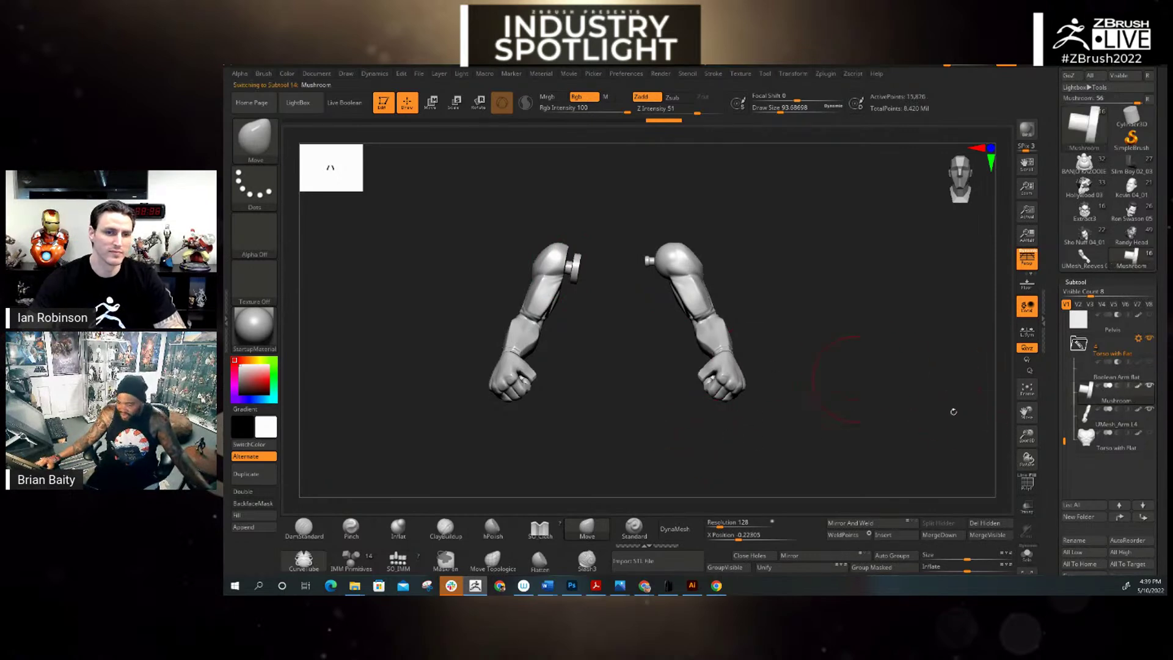
click(1027, 554)
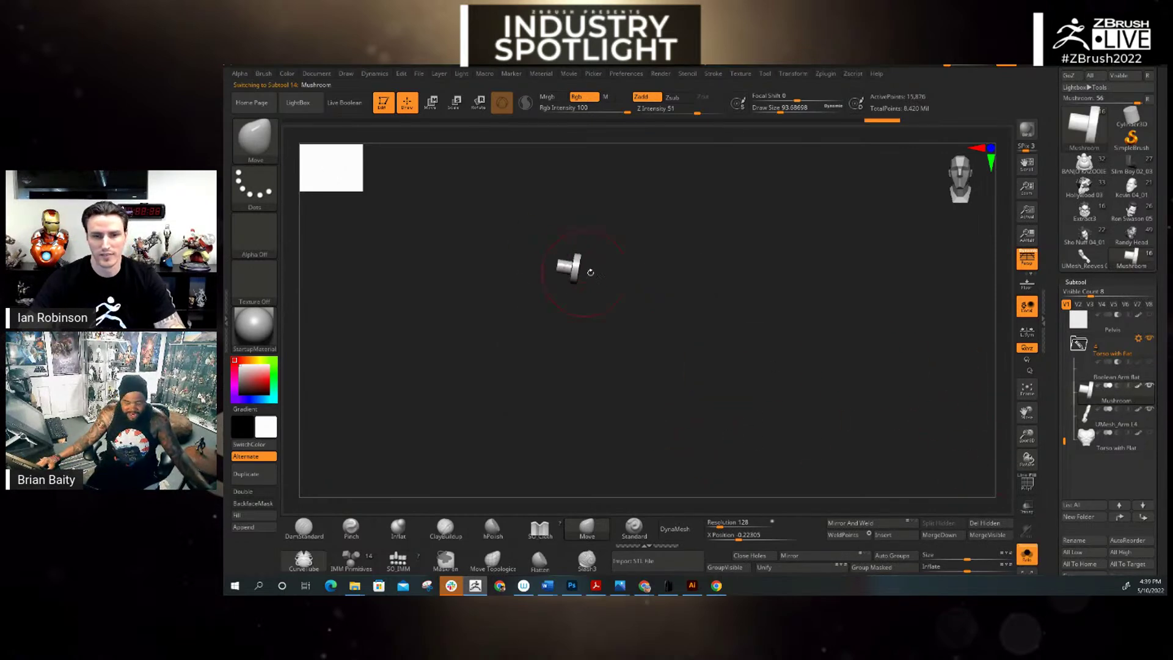
click(431, 102)
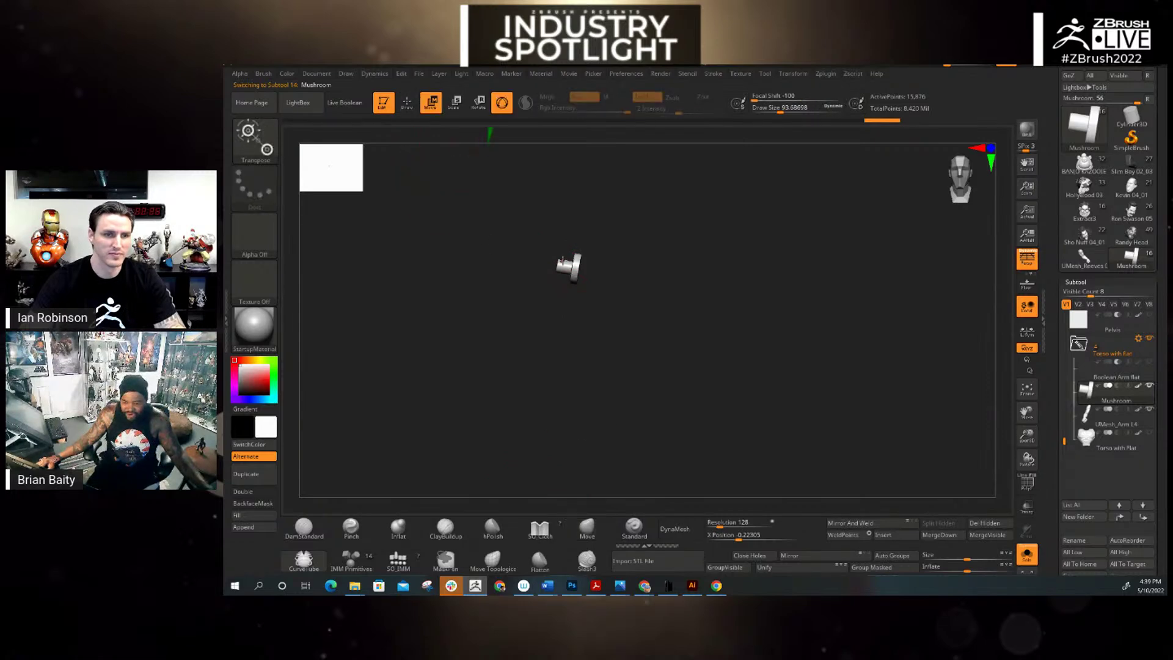
Step: Try stretching the Mushroom connector sideways along a horizontal transpose line, and undo the stretch
shift+drag(573, 274, 478, 276)
click(253, 503)
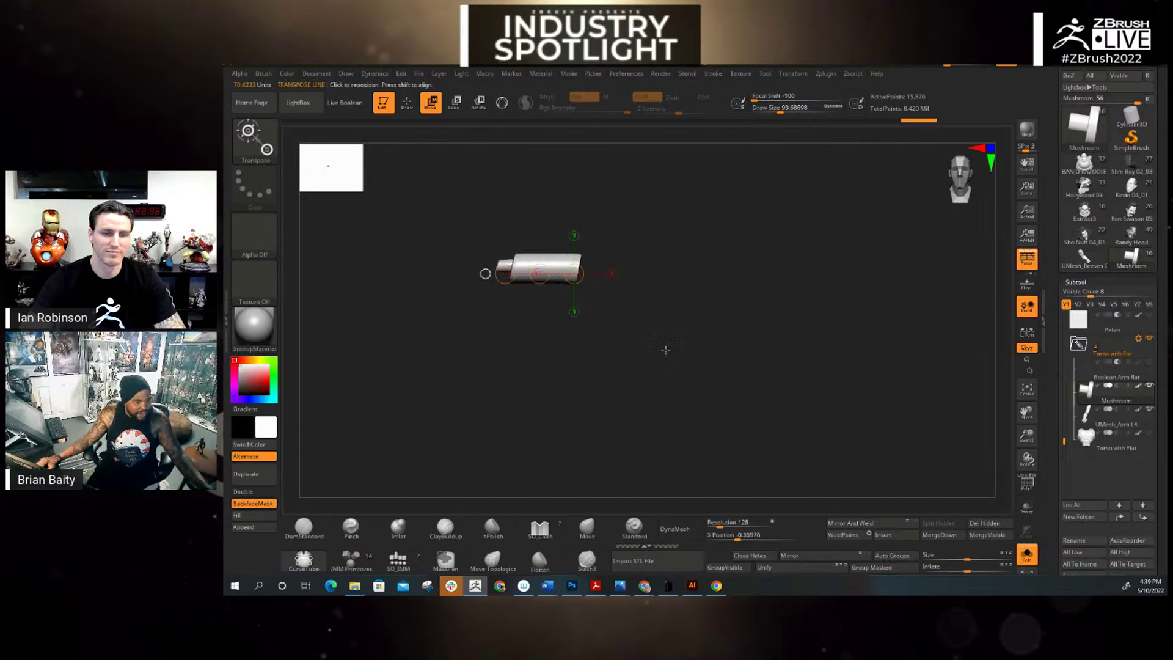
mouse_move(730, 348)
mouse_down()
mouse_move(662, 340)
mouse_move(721, 339)
mouse_up()
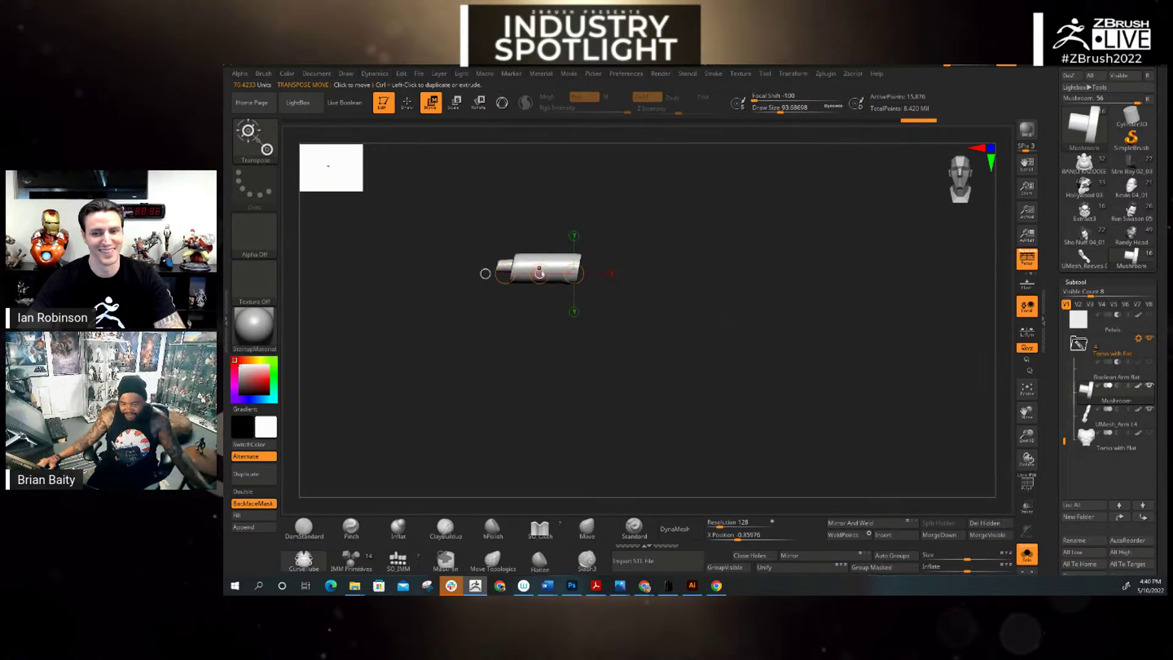
key(ctrl+z)
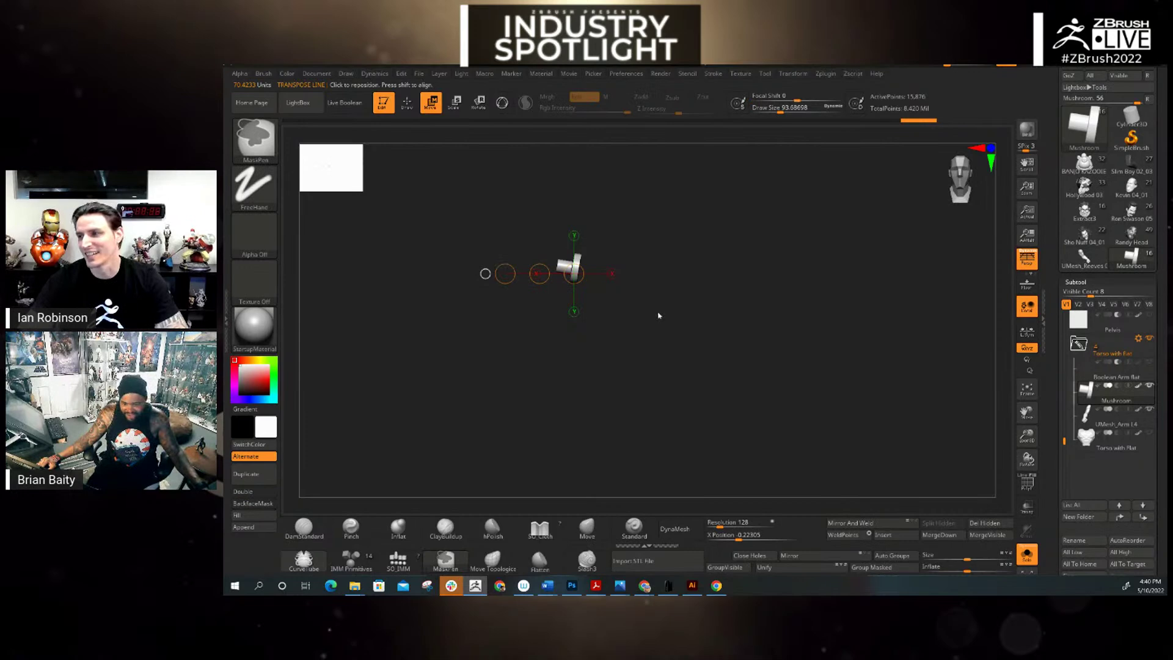
Step: Select the Torso with Flat subtool, showing its flat shoulder surface close up from the side in Draw mode
drag(686, 273, 845, 345)
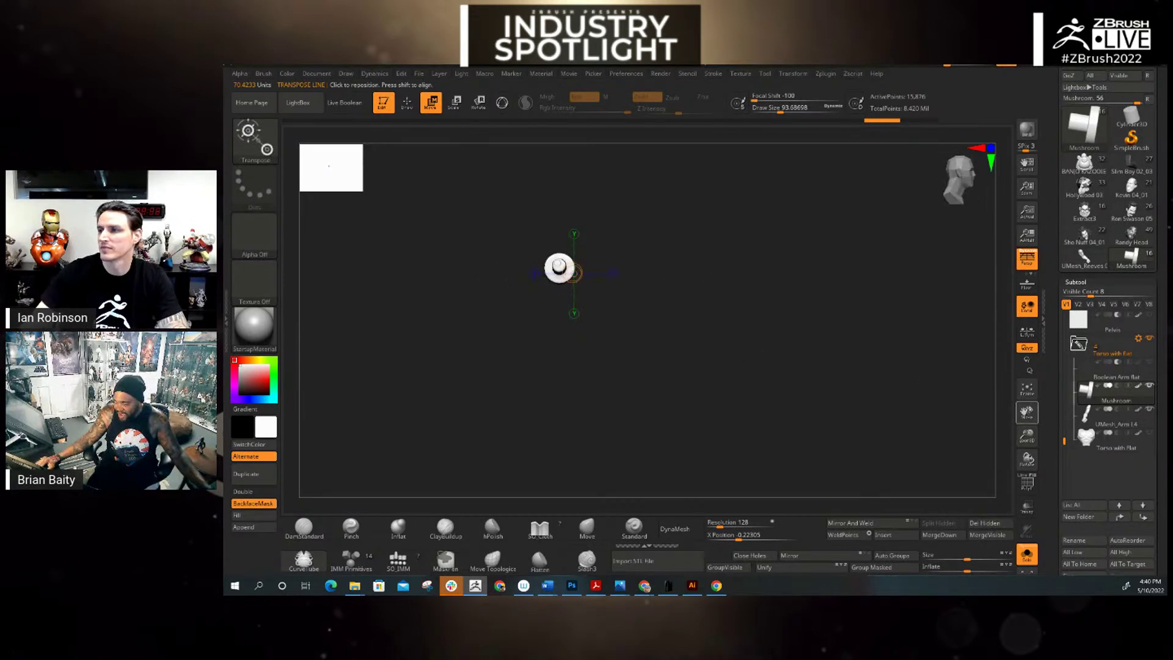
drag(1027, 413, 1058, 489)
click(1100, 443)
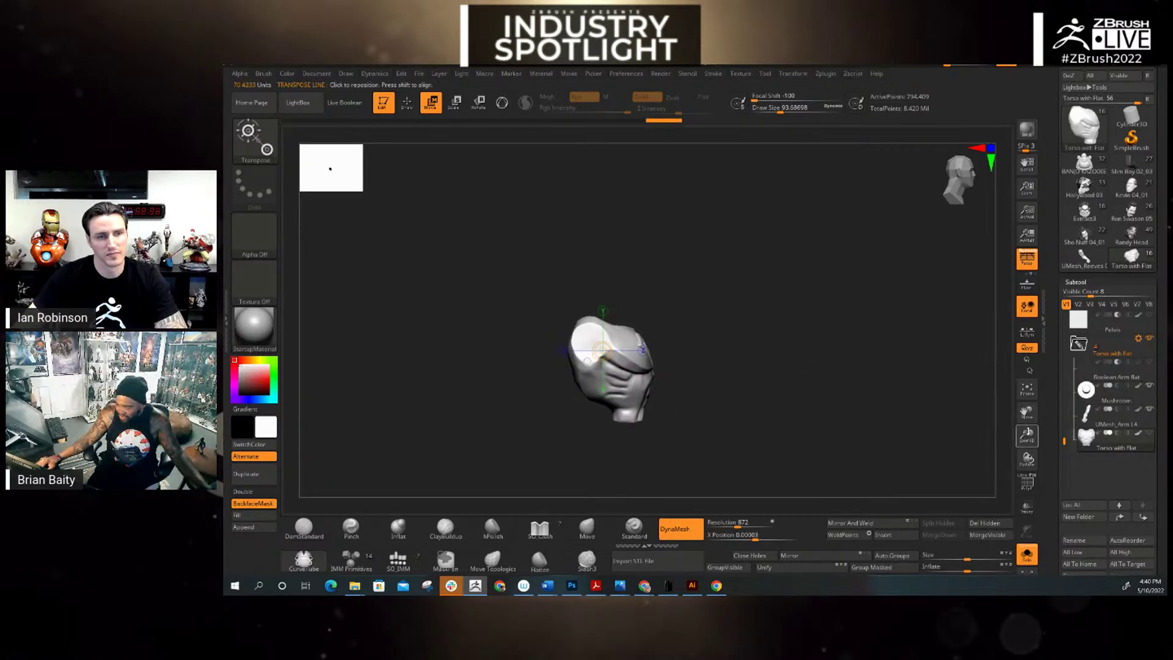
drag(1027, 436, 764, 414)
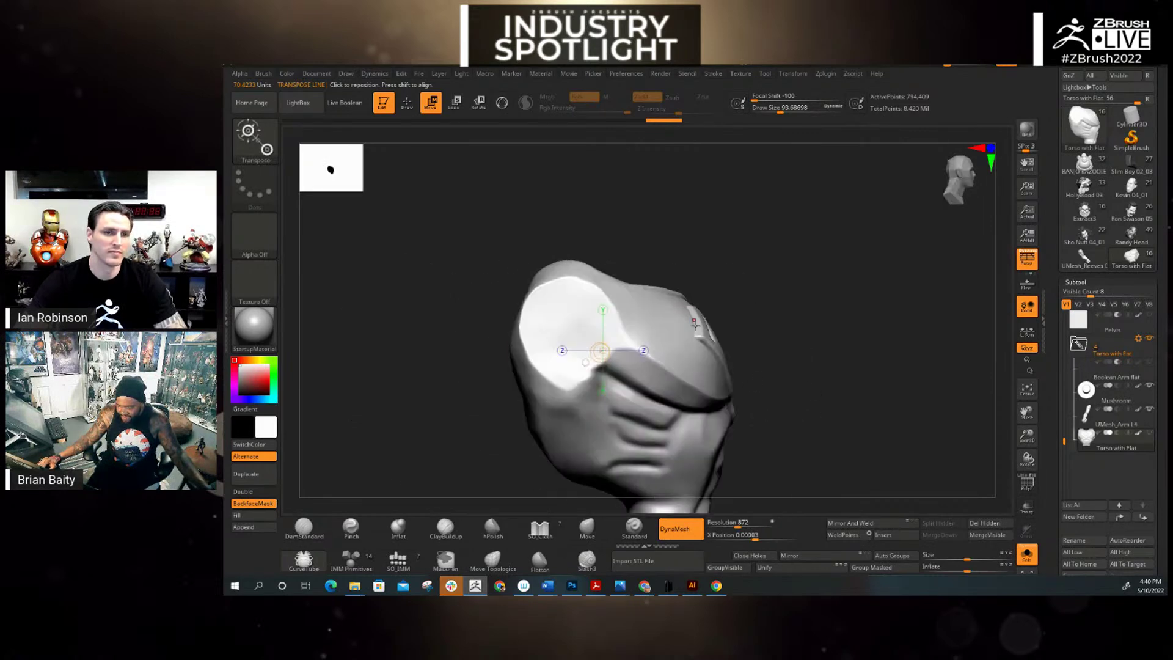
drag(689, 326, 770, 313)
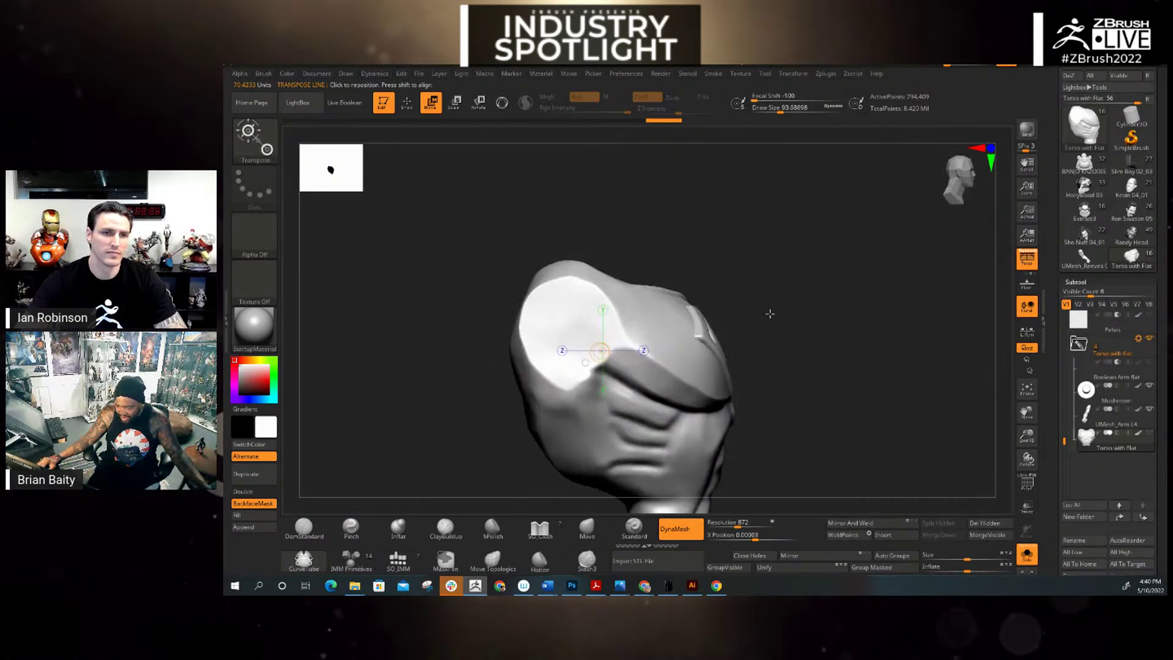
click(407, 104)
mouse_move(793, 361)
mouse_down()
mouse_move(827, 359)
mouse_move(781, 361)
mouse_up()
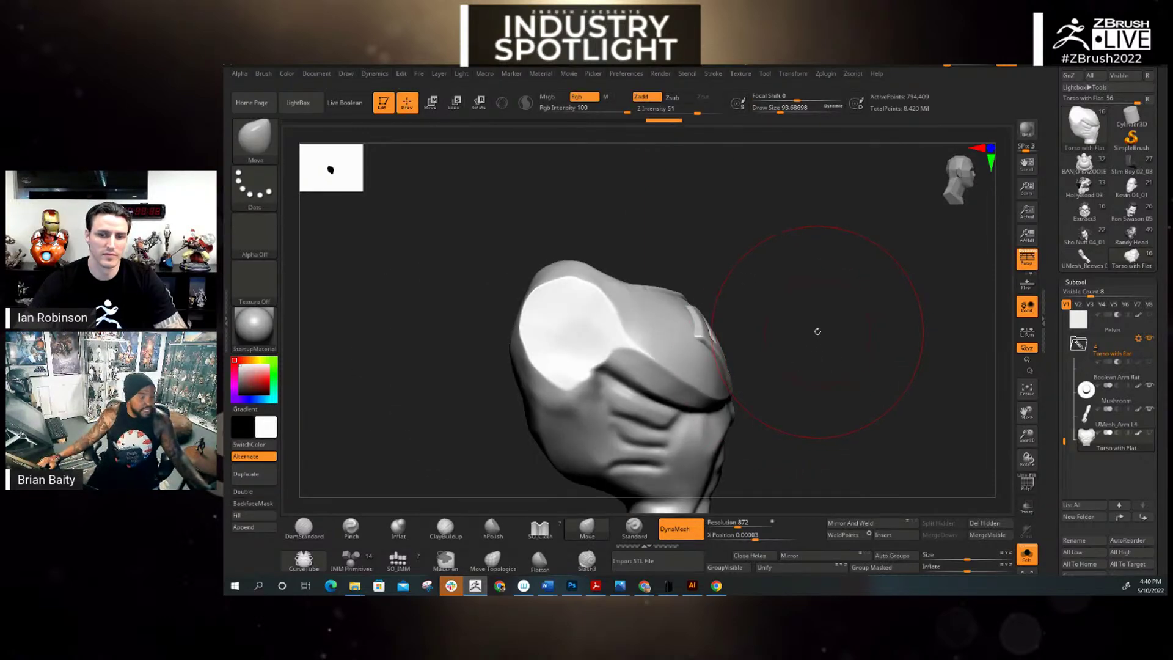
Step: Examine the isolated torso and its chest emblem straight from the front
drag(827, 325, 953, 397)
drag(1027, 437, 959, 386)
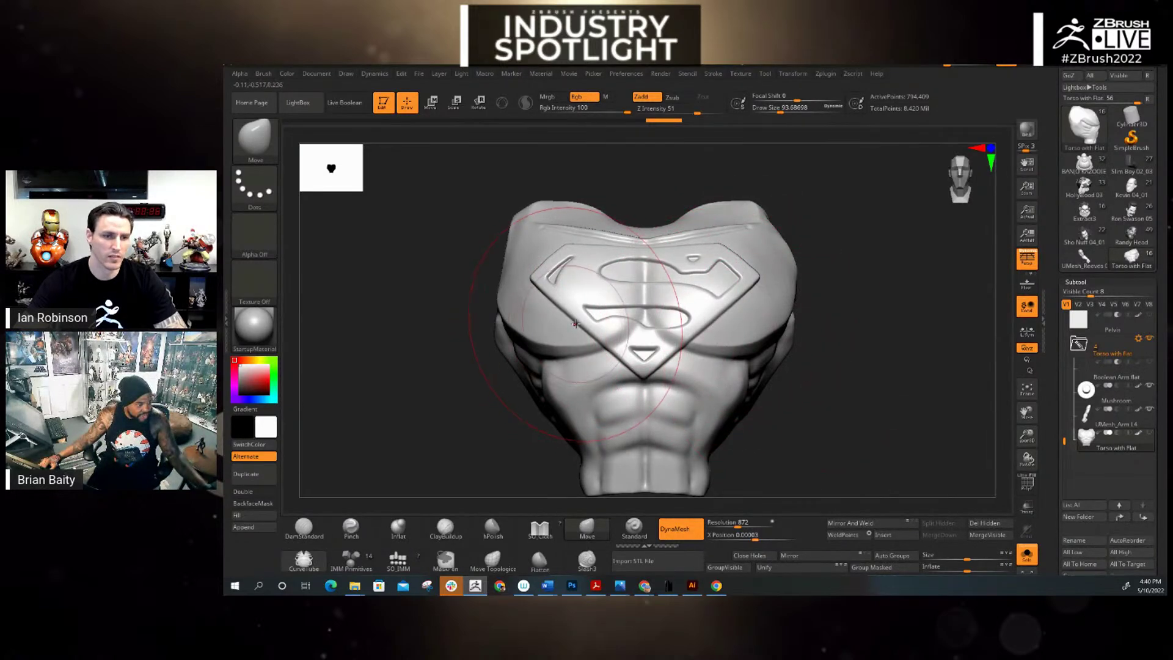
mouse_move(776, 398)
mouse_down()
mouse_move(885, 387)
mouse_move(806, 391)
mouse_up()
key(shift)
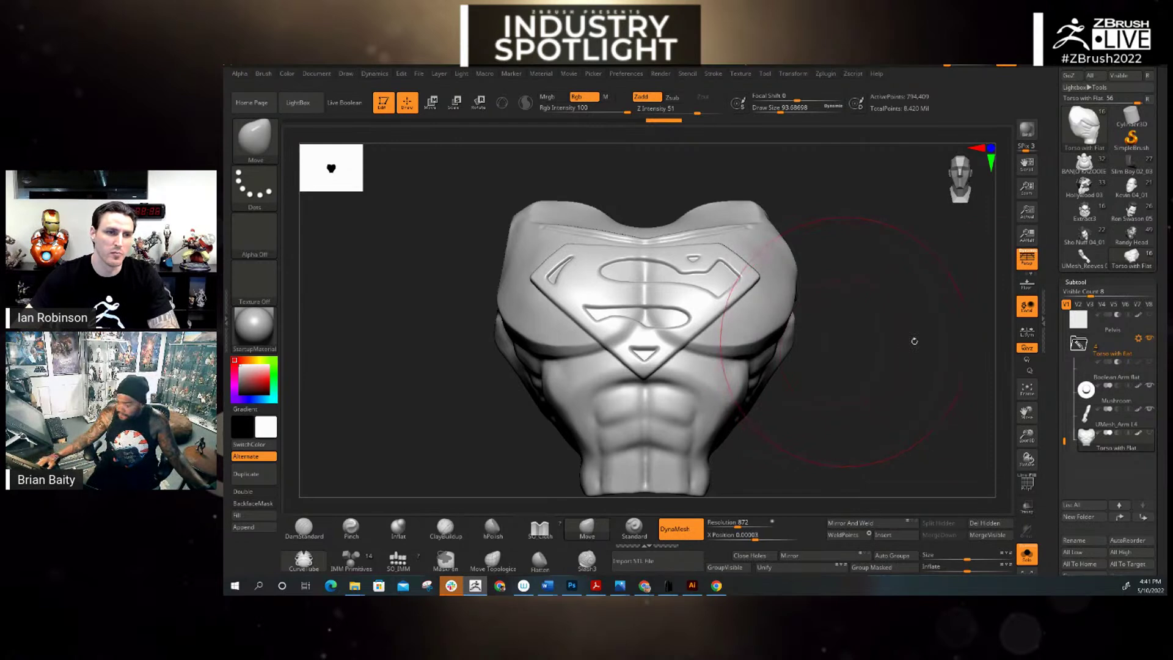
mouse_move(1149, 433)
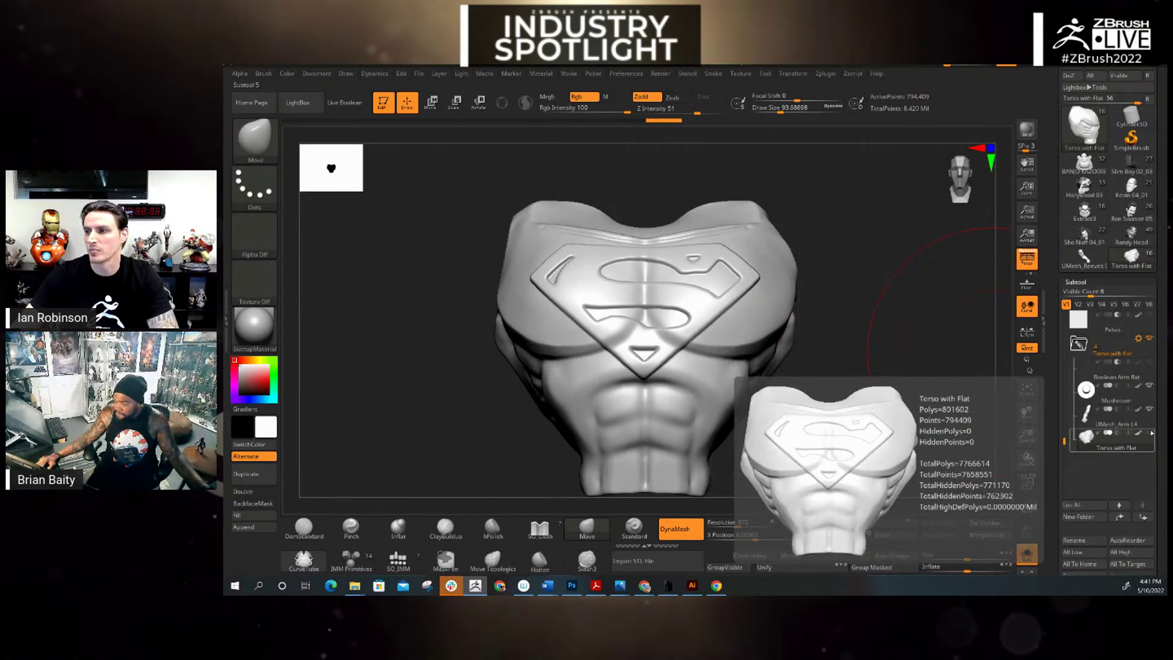